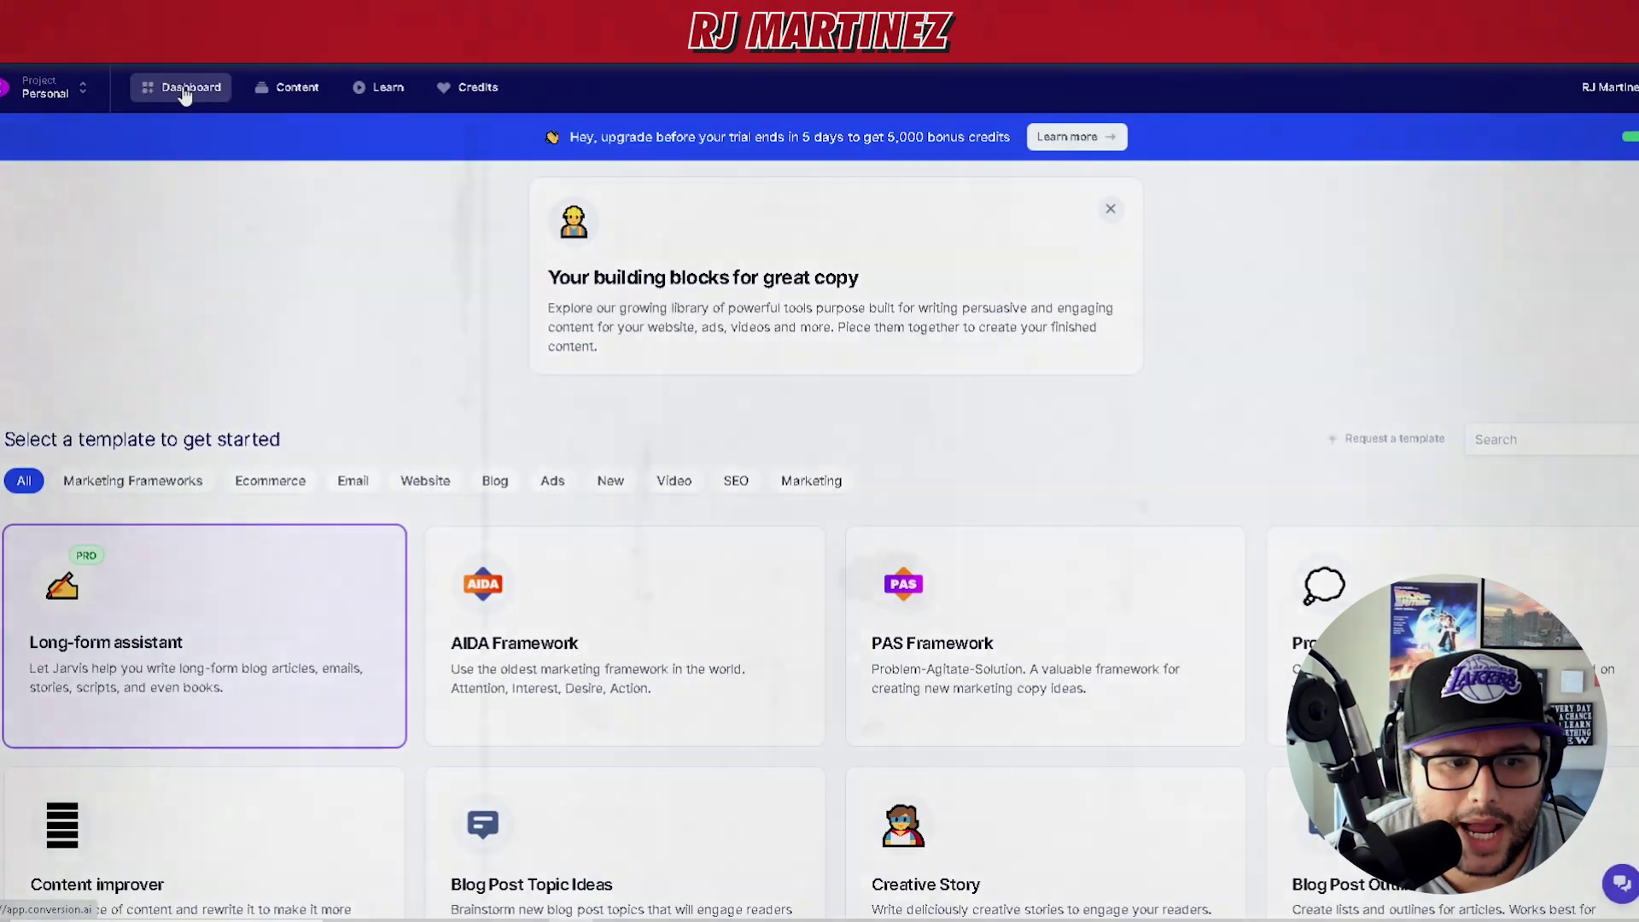
# Step: Browse the template list and start a new document from the Long-form assistant card
pyautogui.scroll(-2, 1529, 441)
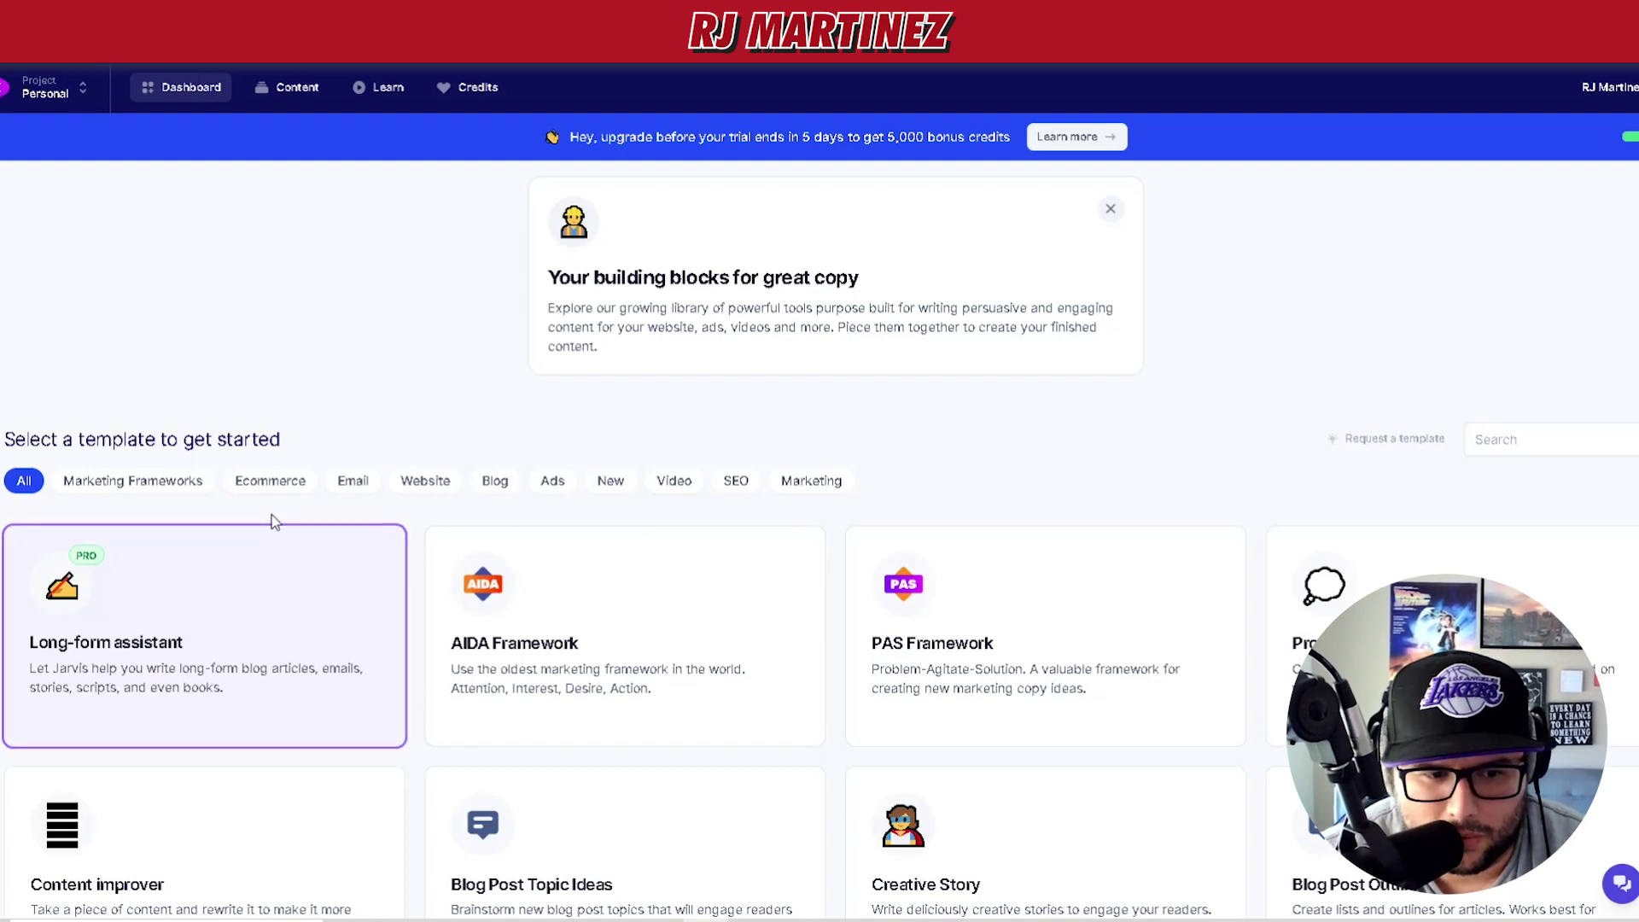
pyautogui.scroll(-1, 538, 530)
pyautogui.scroll(-2, 538, 530)
pyautogui.scroll(2, 330, 403)
pyautogui.scroll(1, 940, 521)
pyautogui.scroll(-7, 1153, 567)
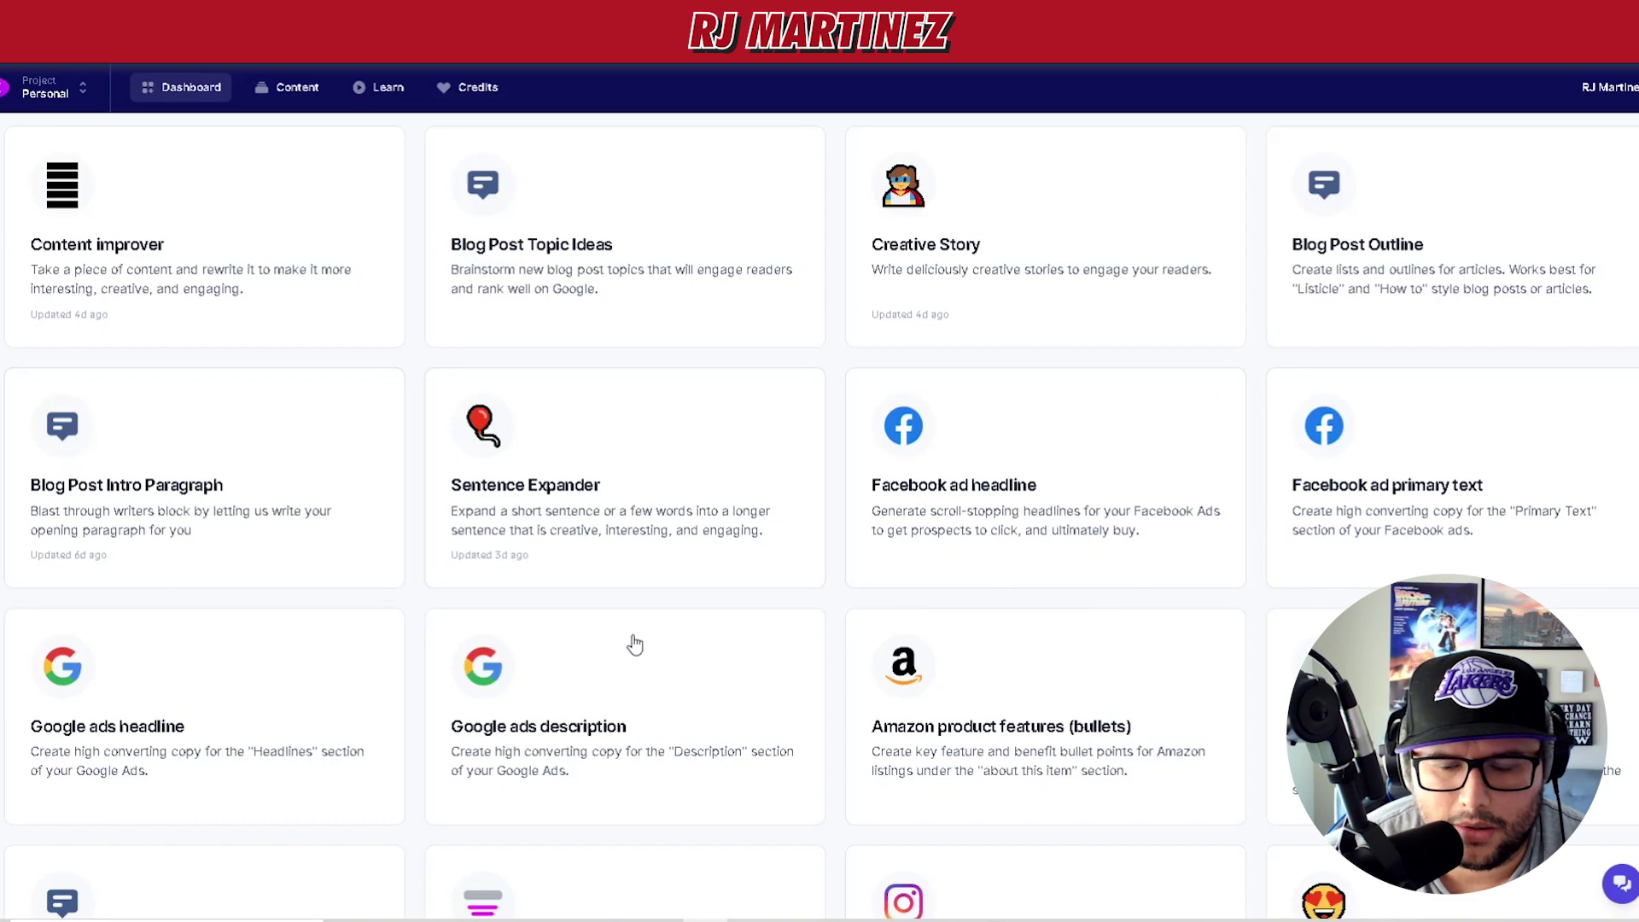
pyautogui.scroll(-2, 636, 657)
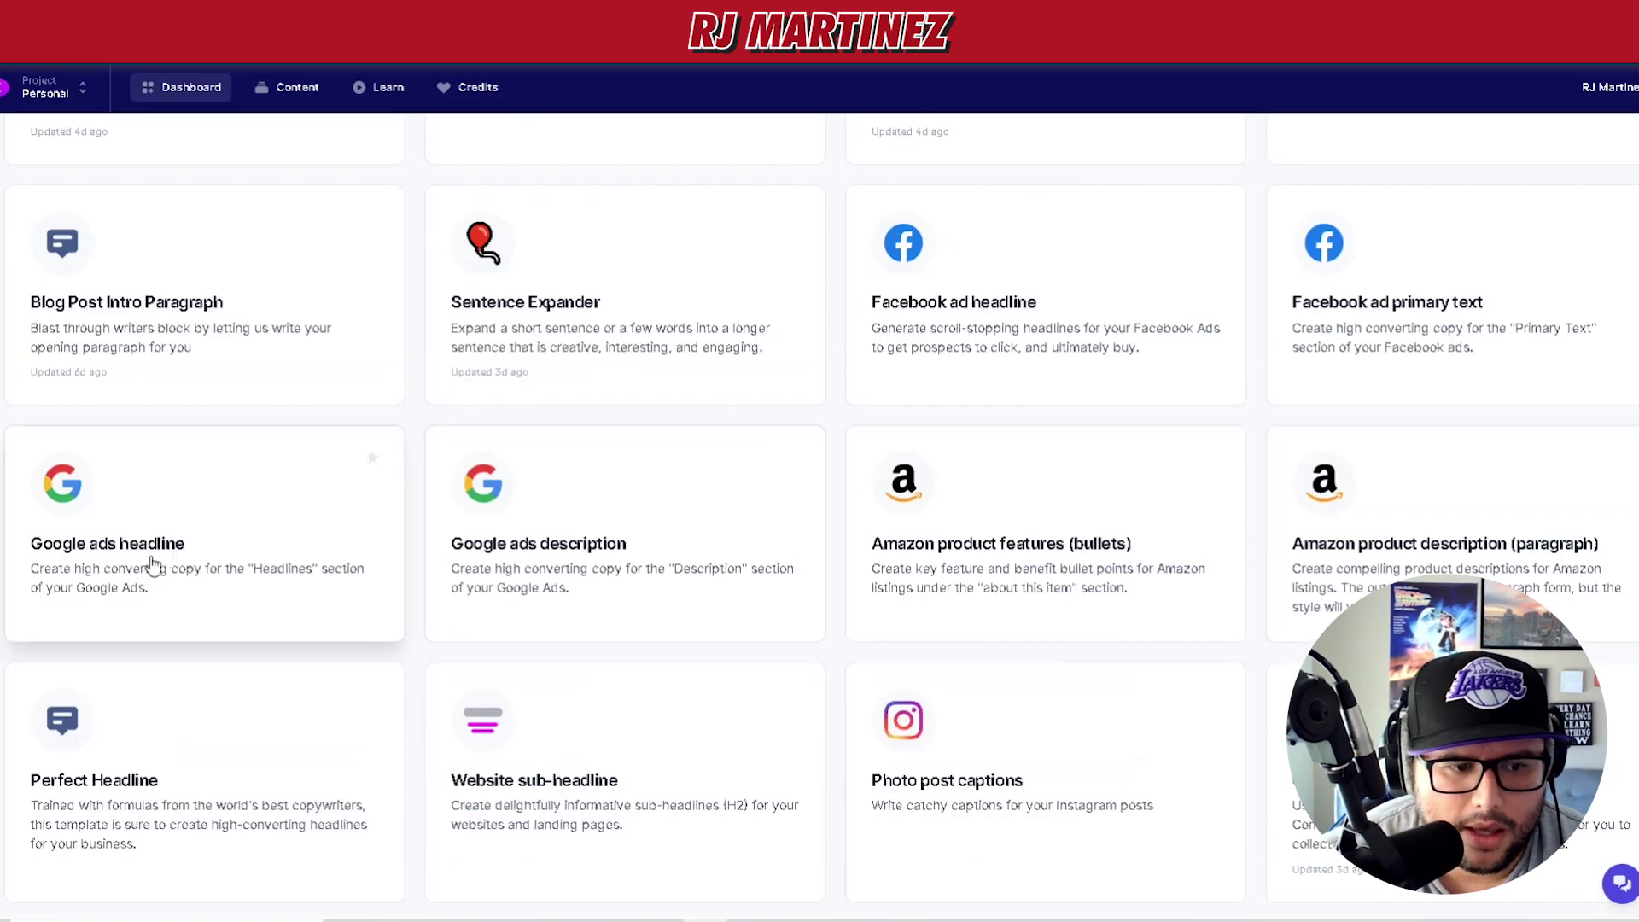
pyautogui.scroll(-2, 939, 598)
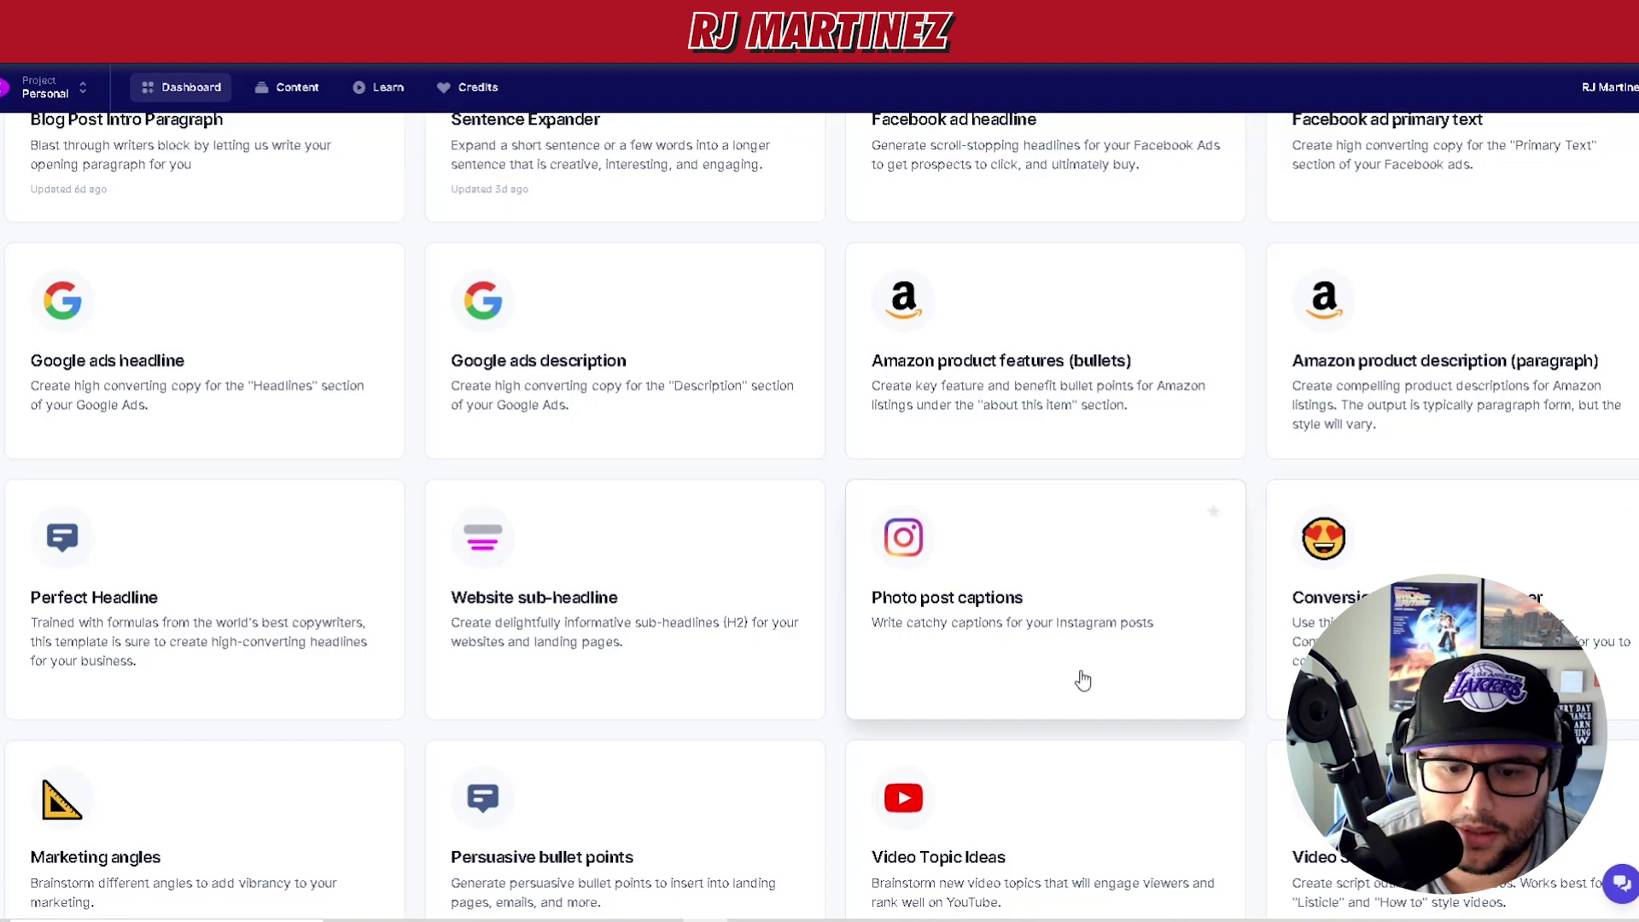
pyautogui.scroll(-3, 1079, 679)
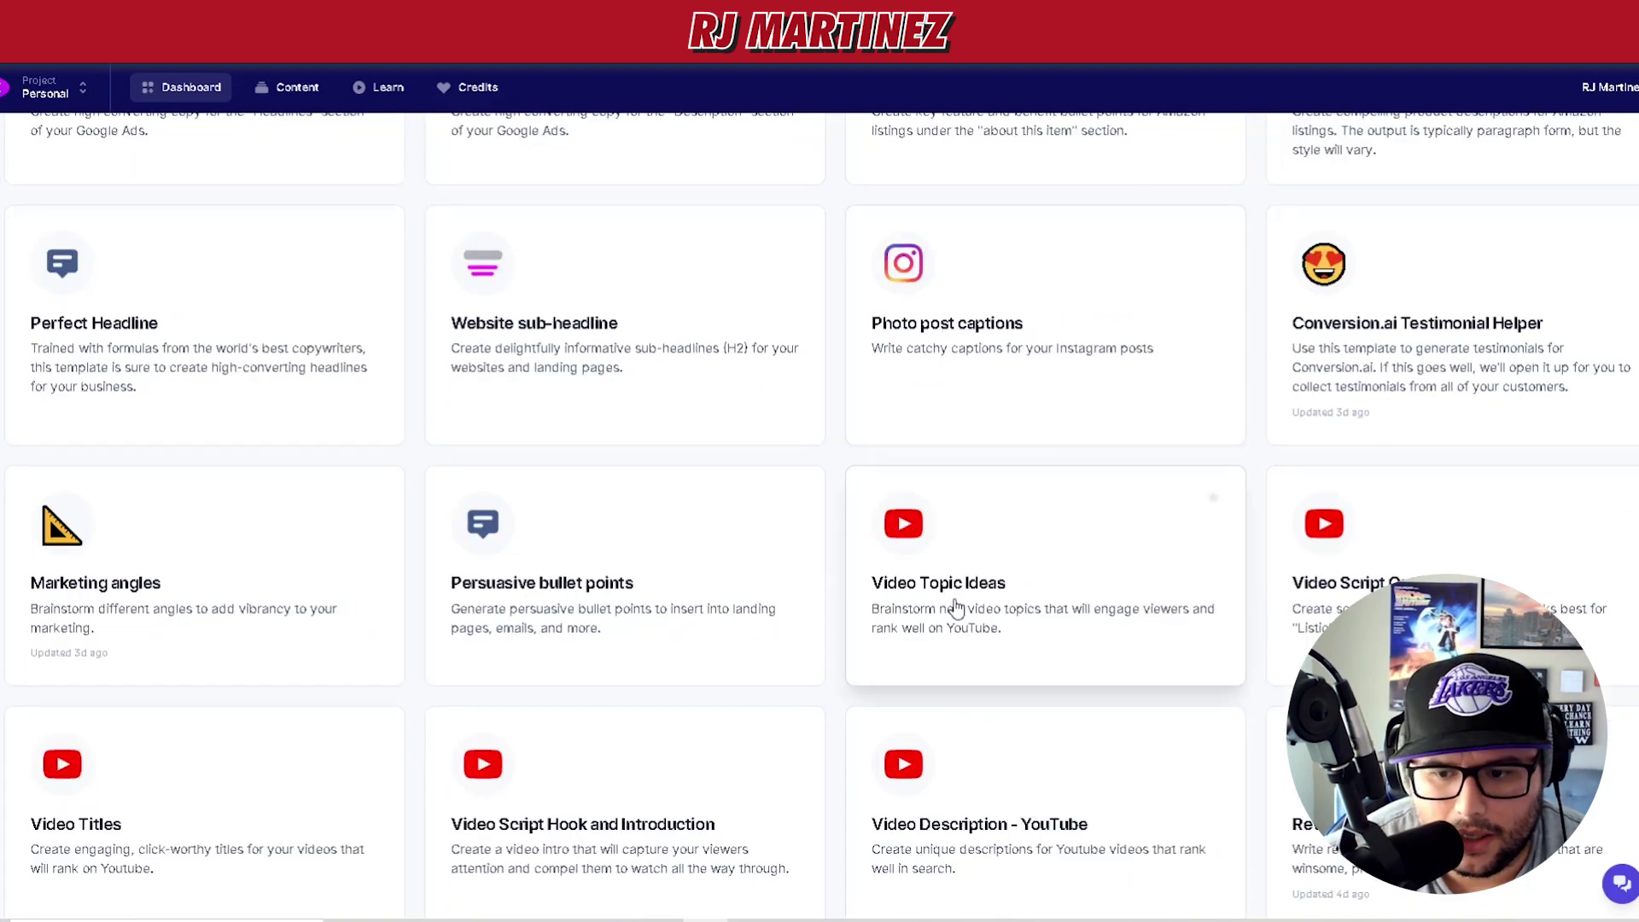
pyautogui.scroll(-7, 1171, 633)
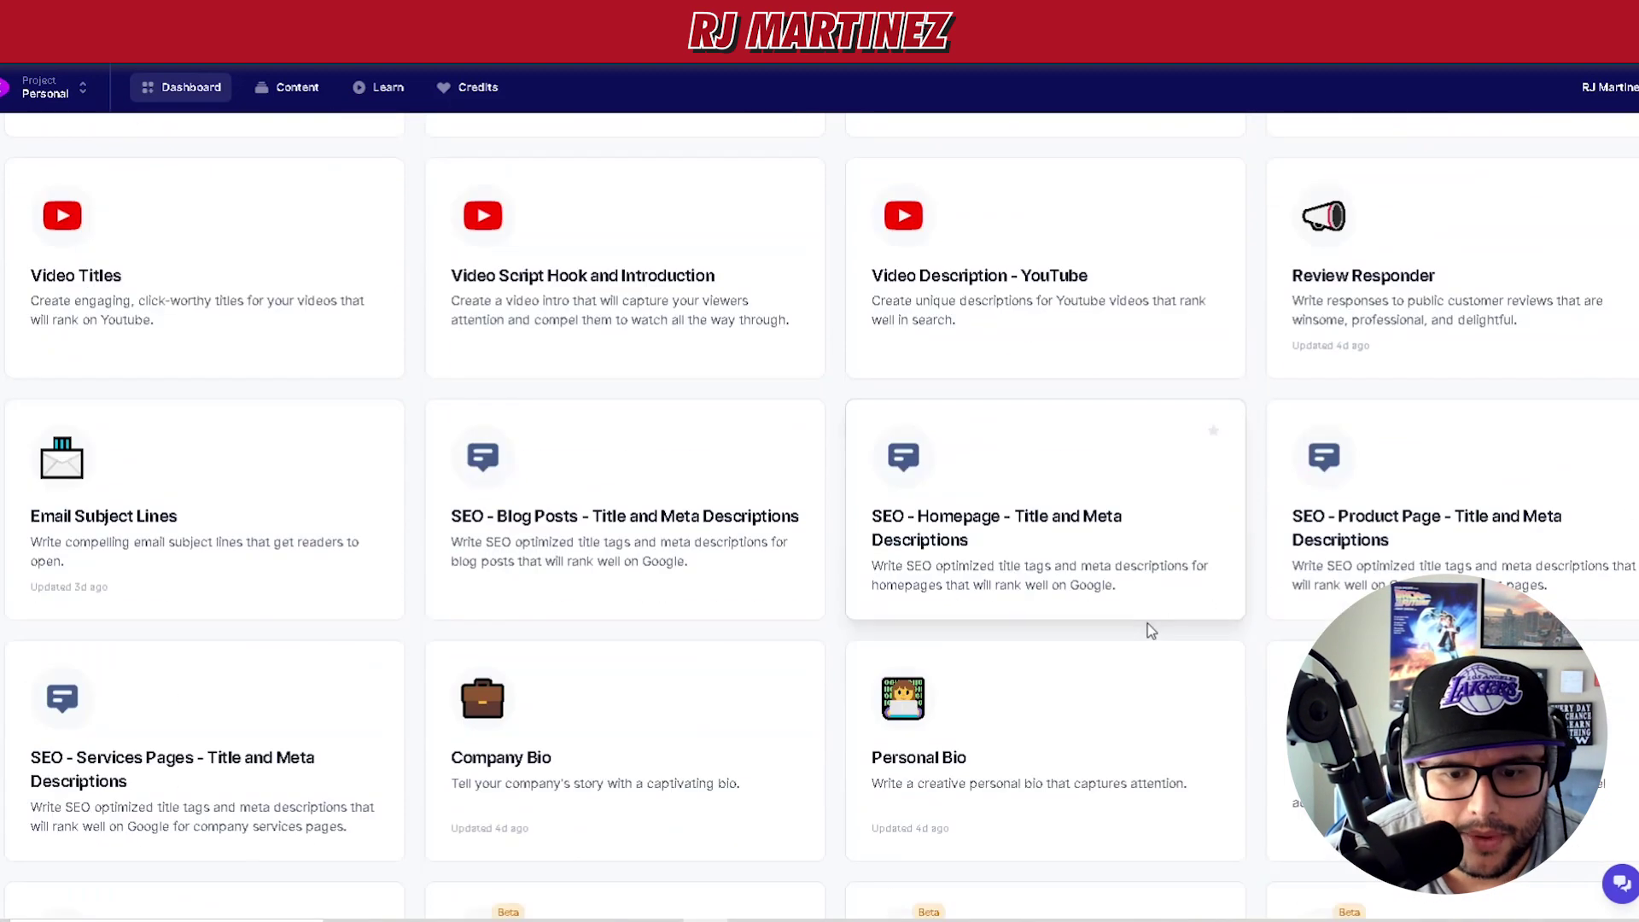
pyautogui.scroll(-3, 997, 693)
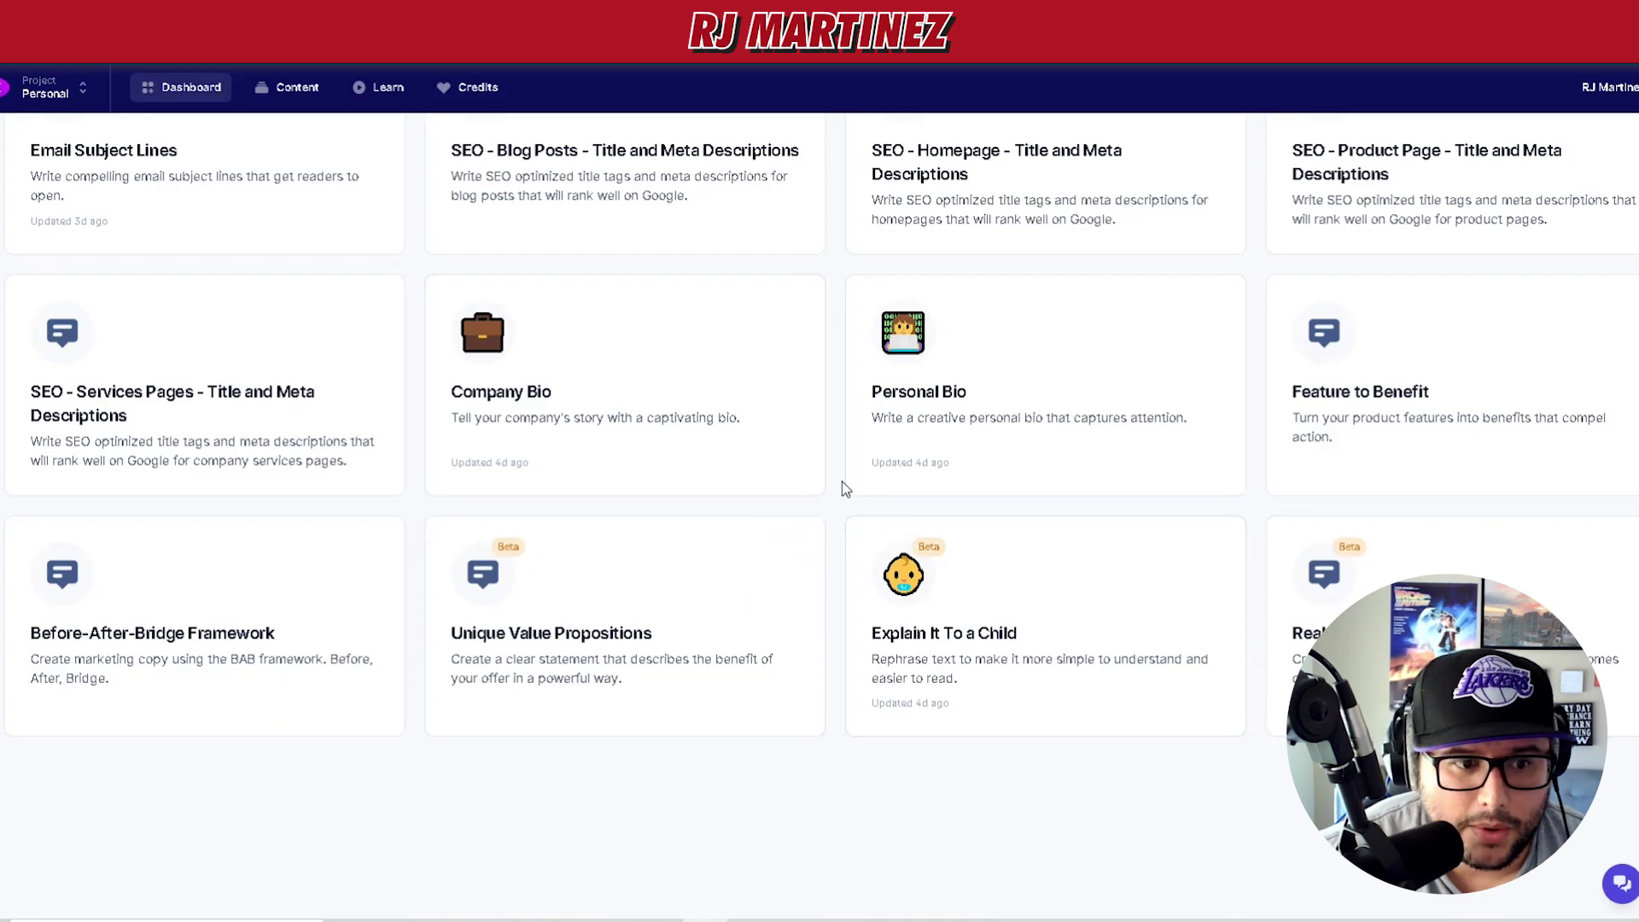
pyautogui.scroll(-2, 854, 502)
pyautogui.scroll(4, 916, 601)
pyautogui.scroll(20, 916, 600)
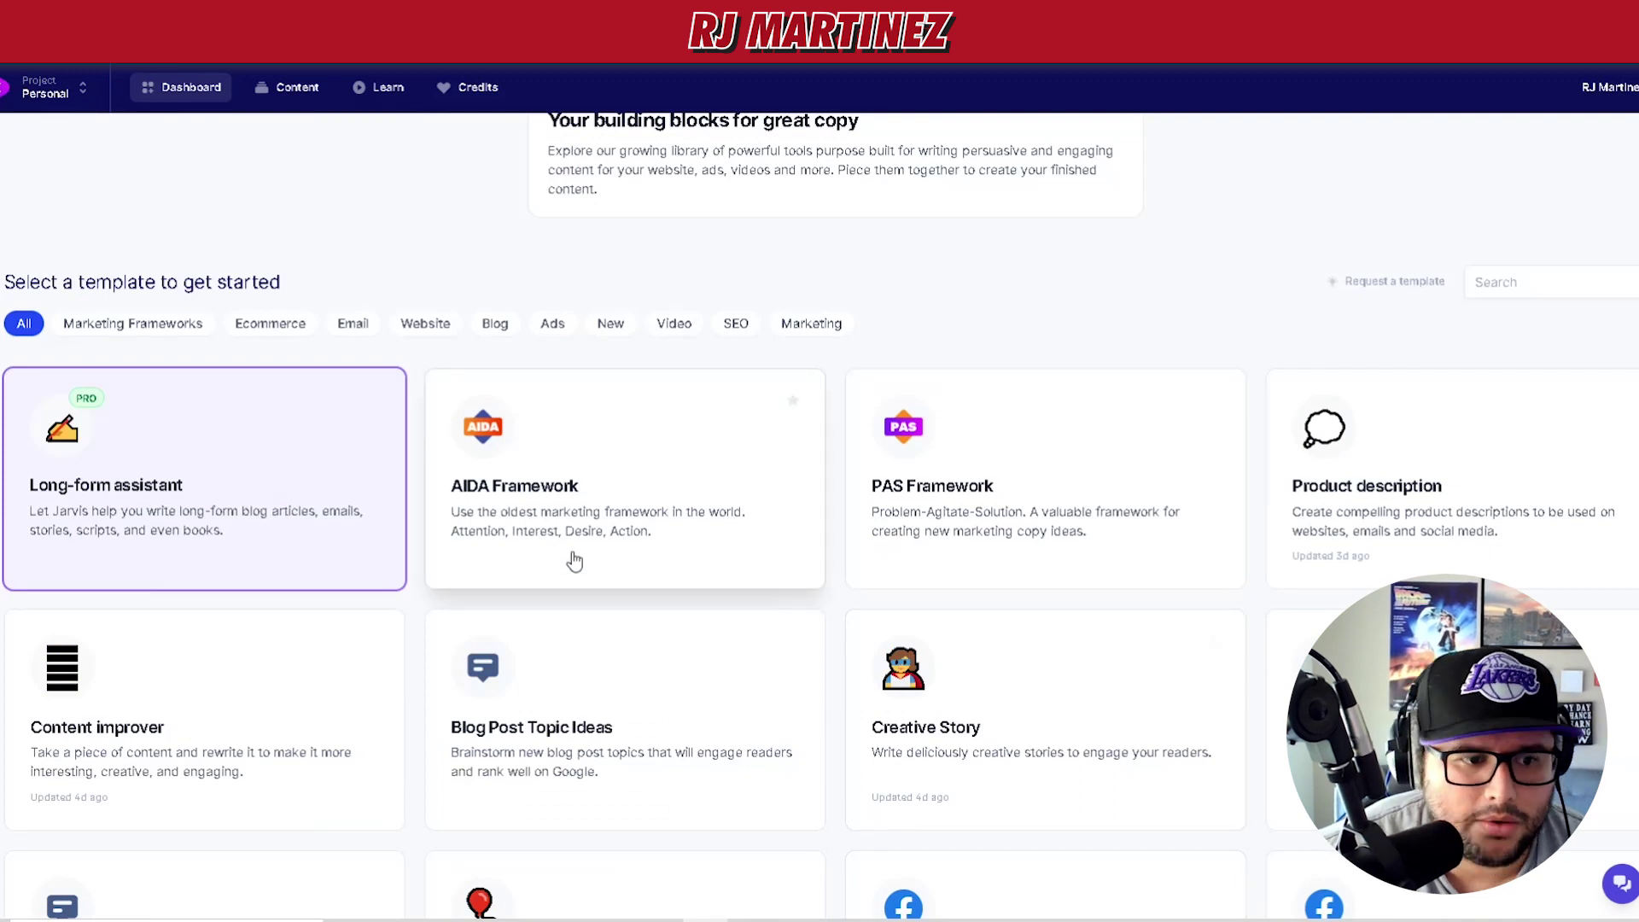
pyautogui.click(178, 502)
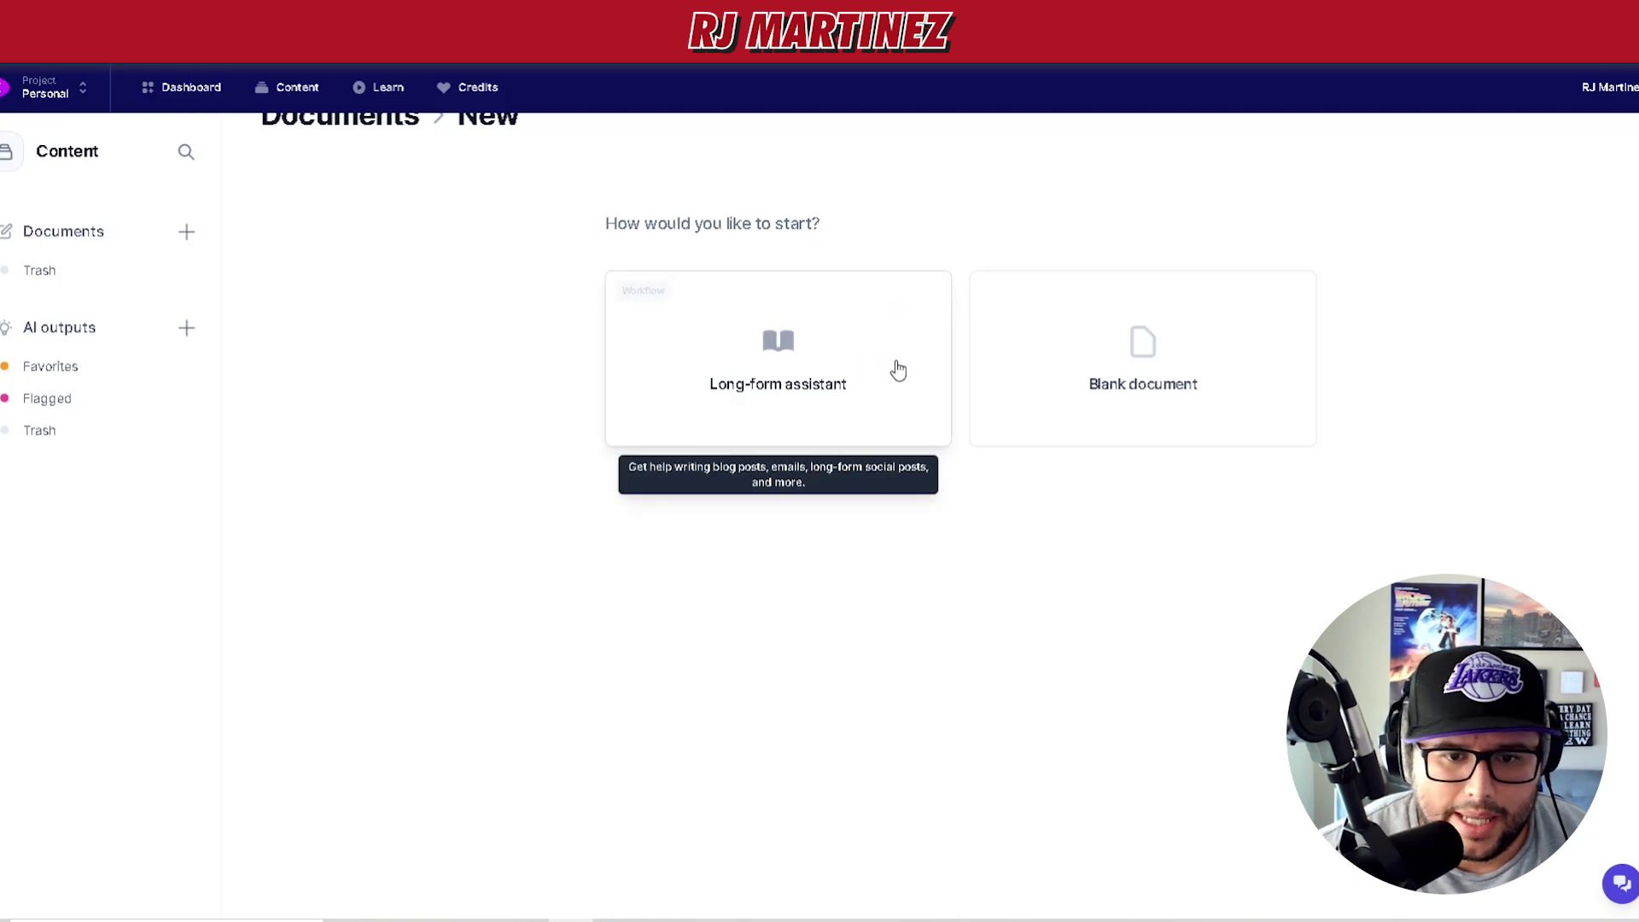
# Step: Start with the Long-form assistant and place the cursor in the content description box
pyautogui.click(763, 367)
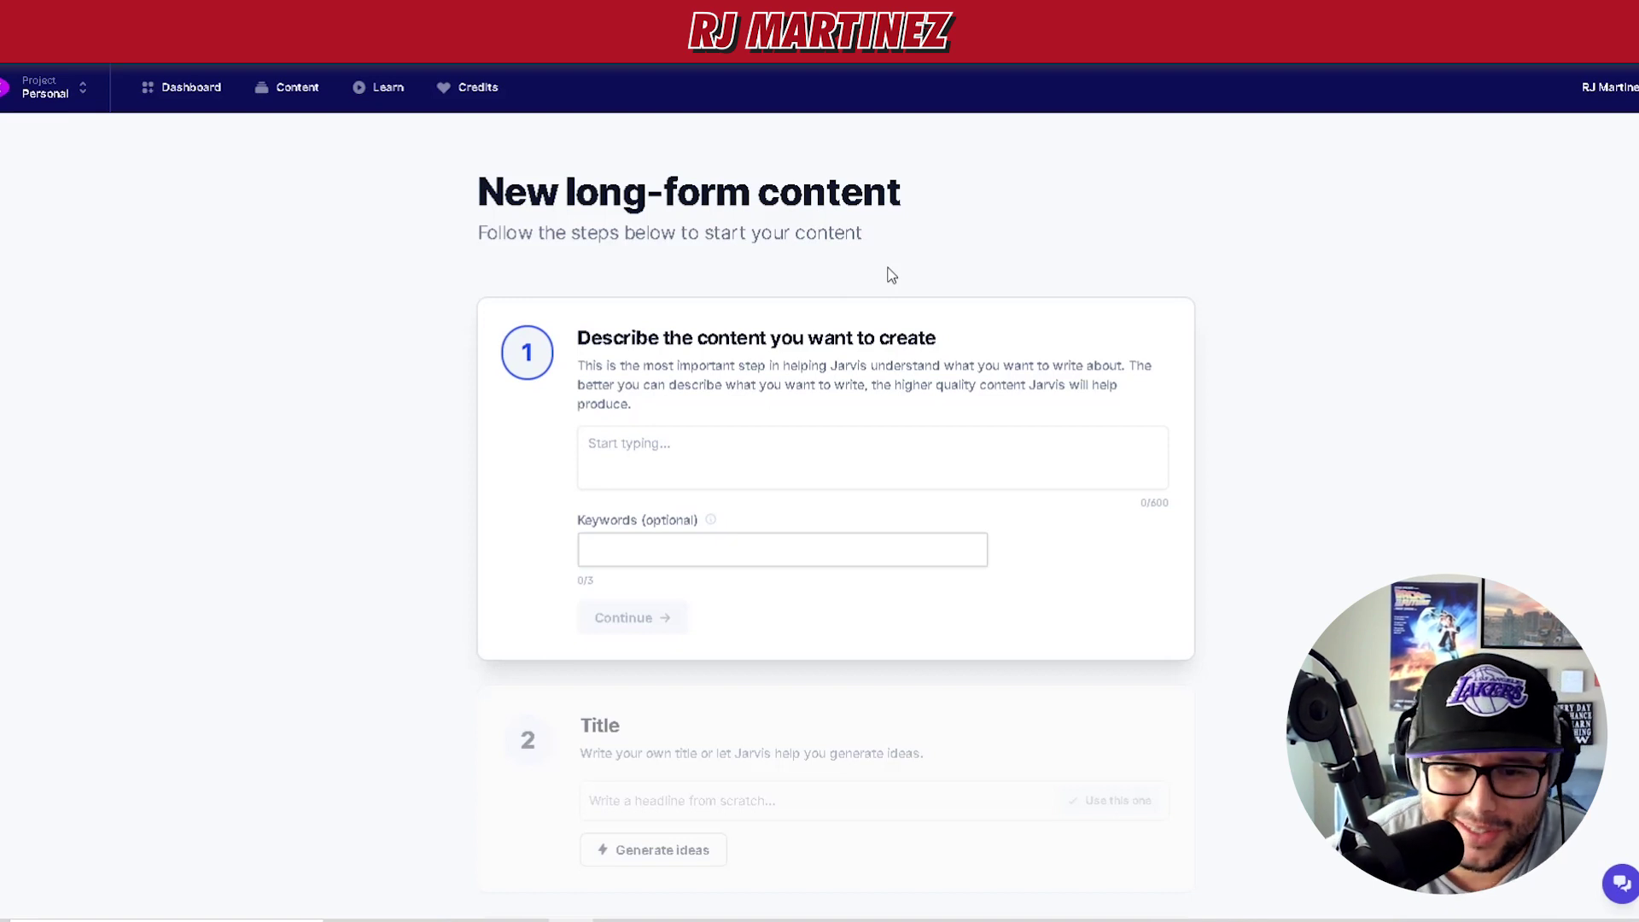
pyautogui.click(707, 455)
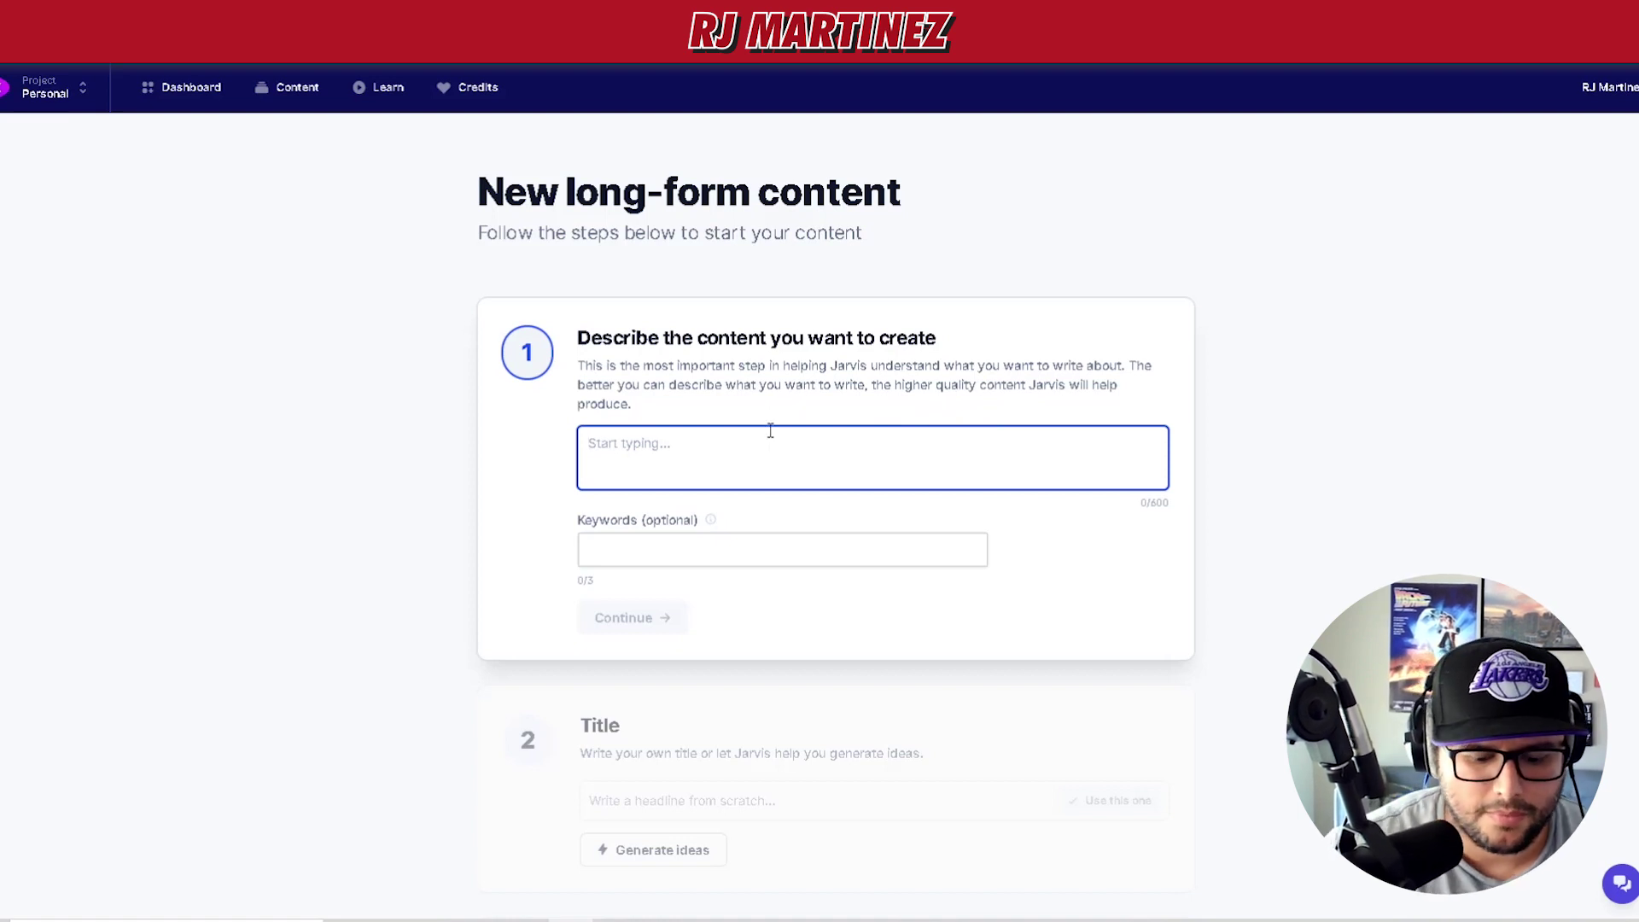
# Step: Write the content description 'I want to learn about English Bulldogs'
pyautogui.press('Return')
pyautogui.press('BackSpace')
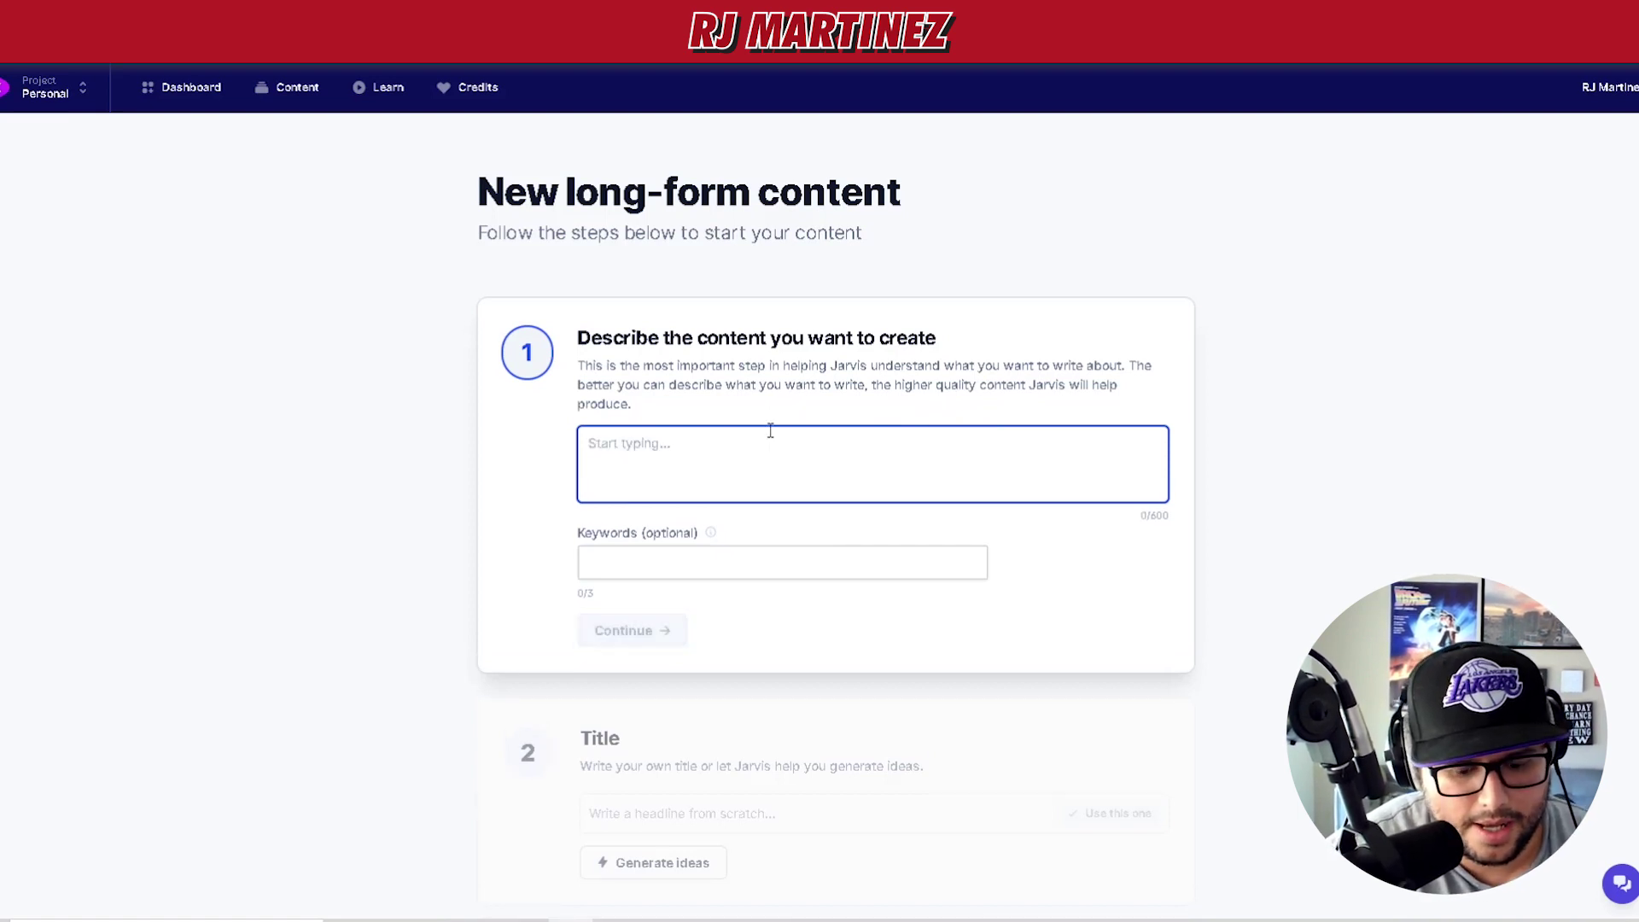
pyautogui.write('I want ')
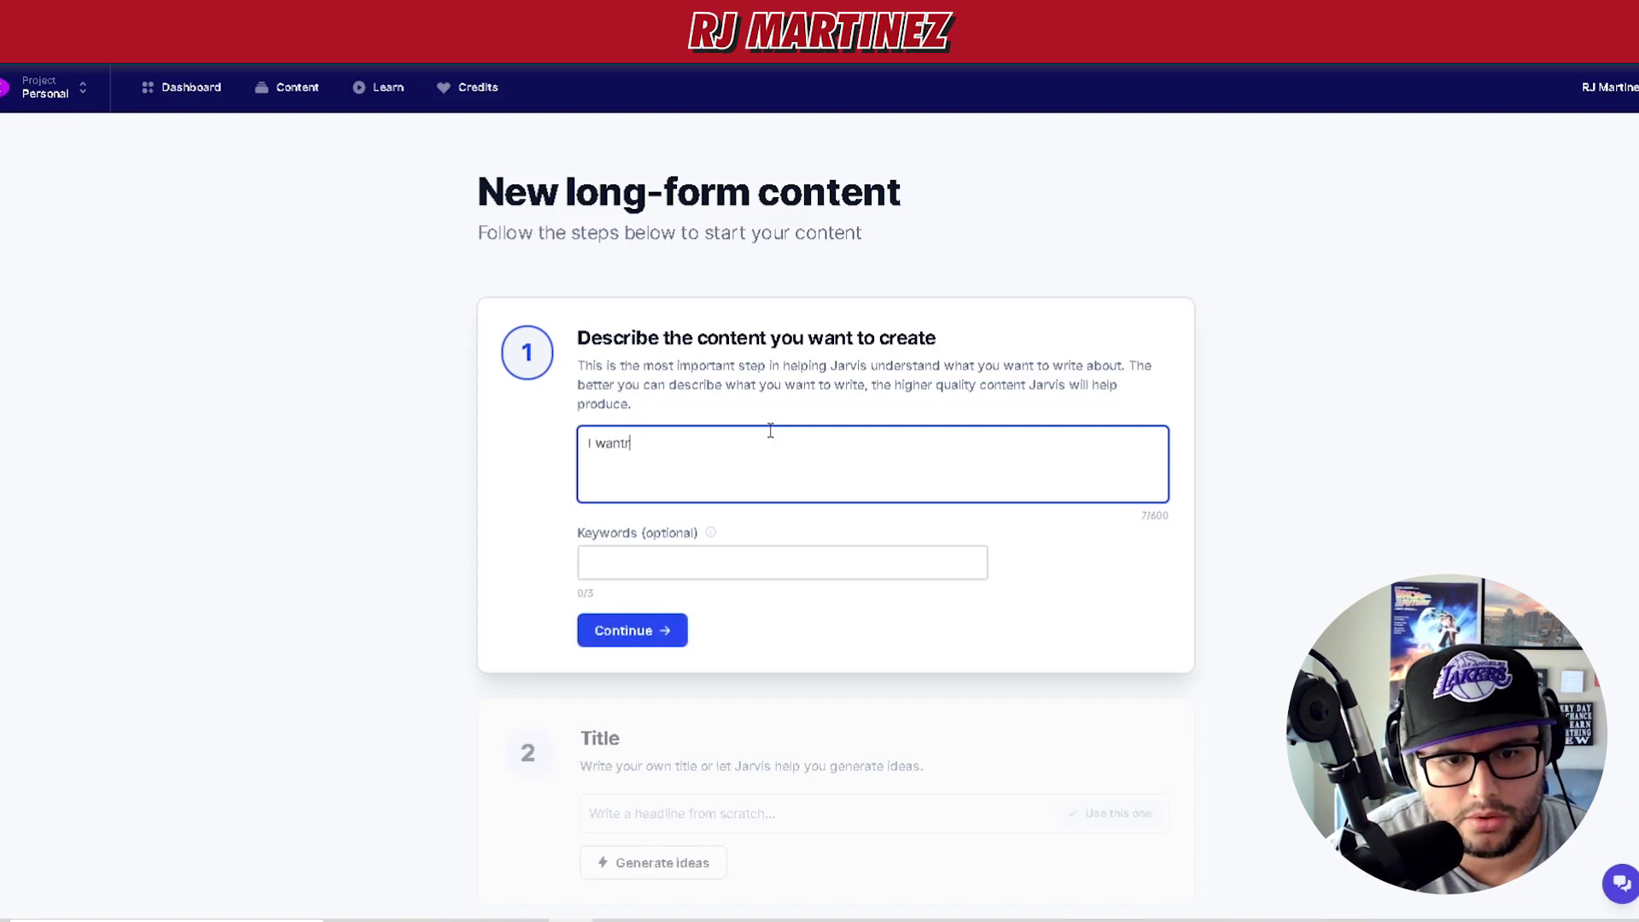
pyautogui.write('topearn about English ')
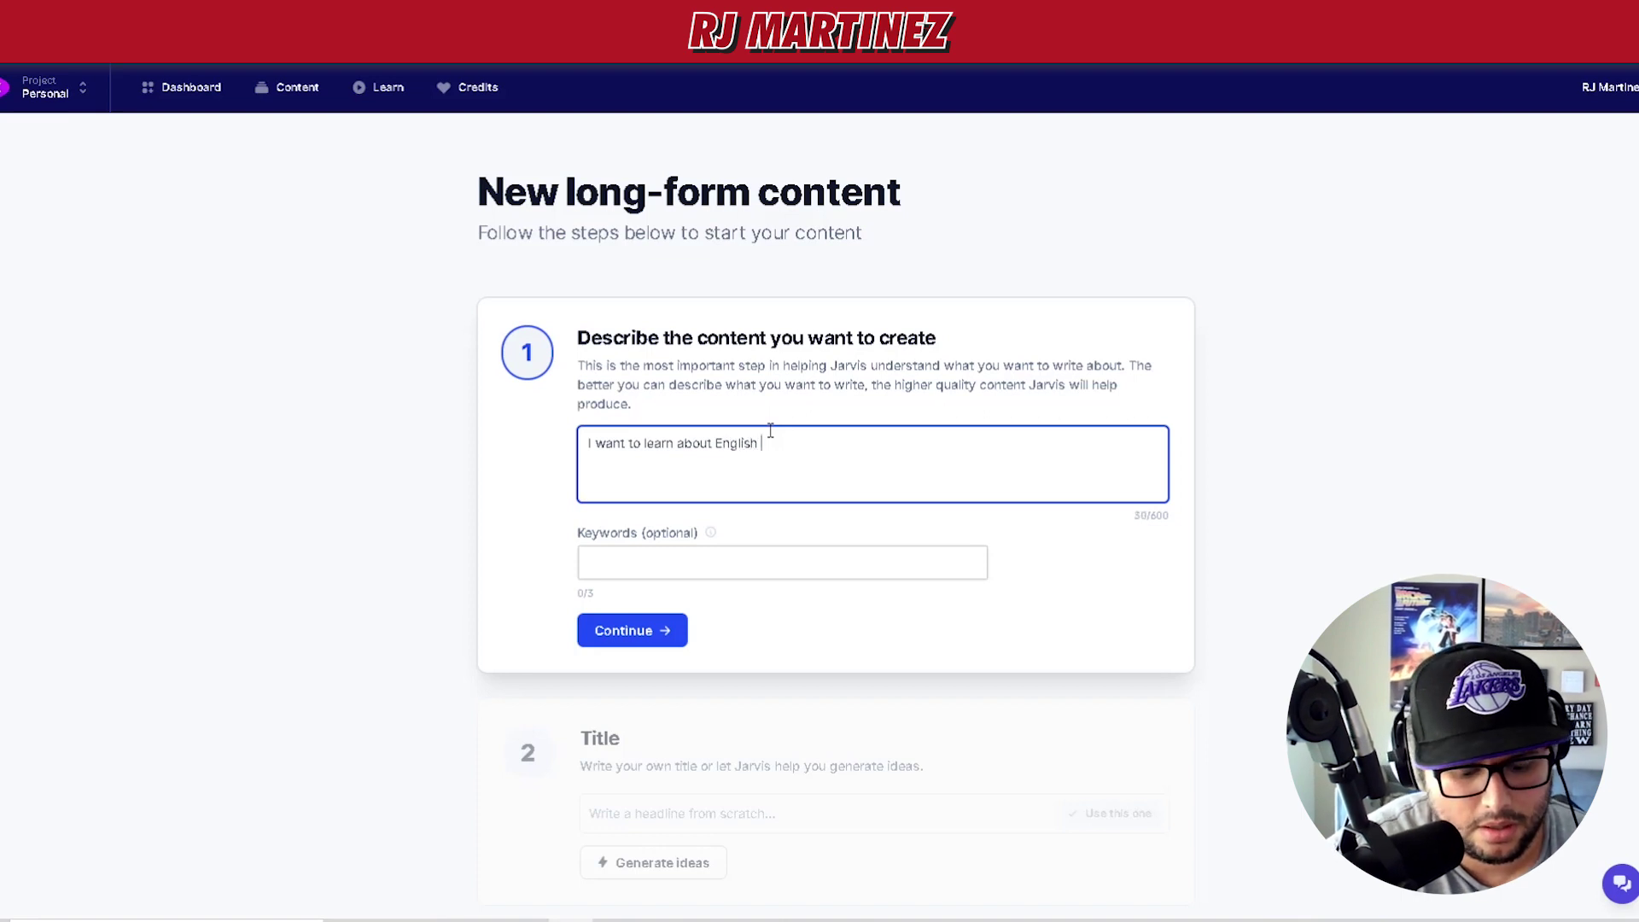
pyautogui.write('Bulldogs.')
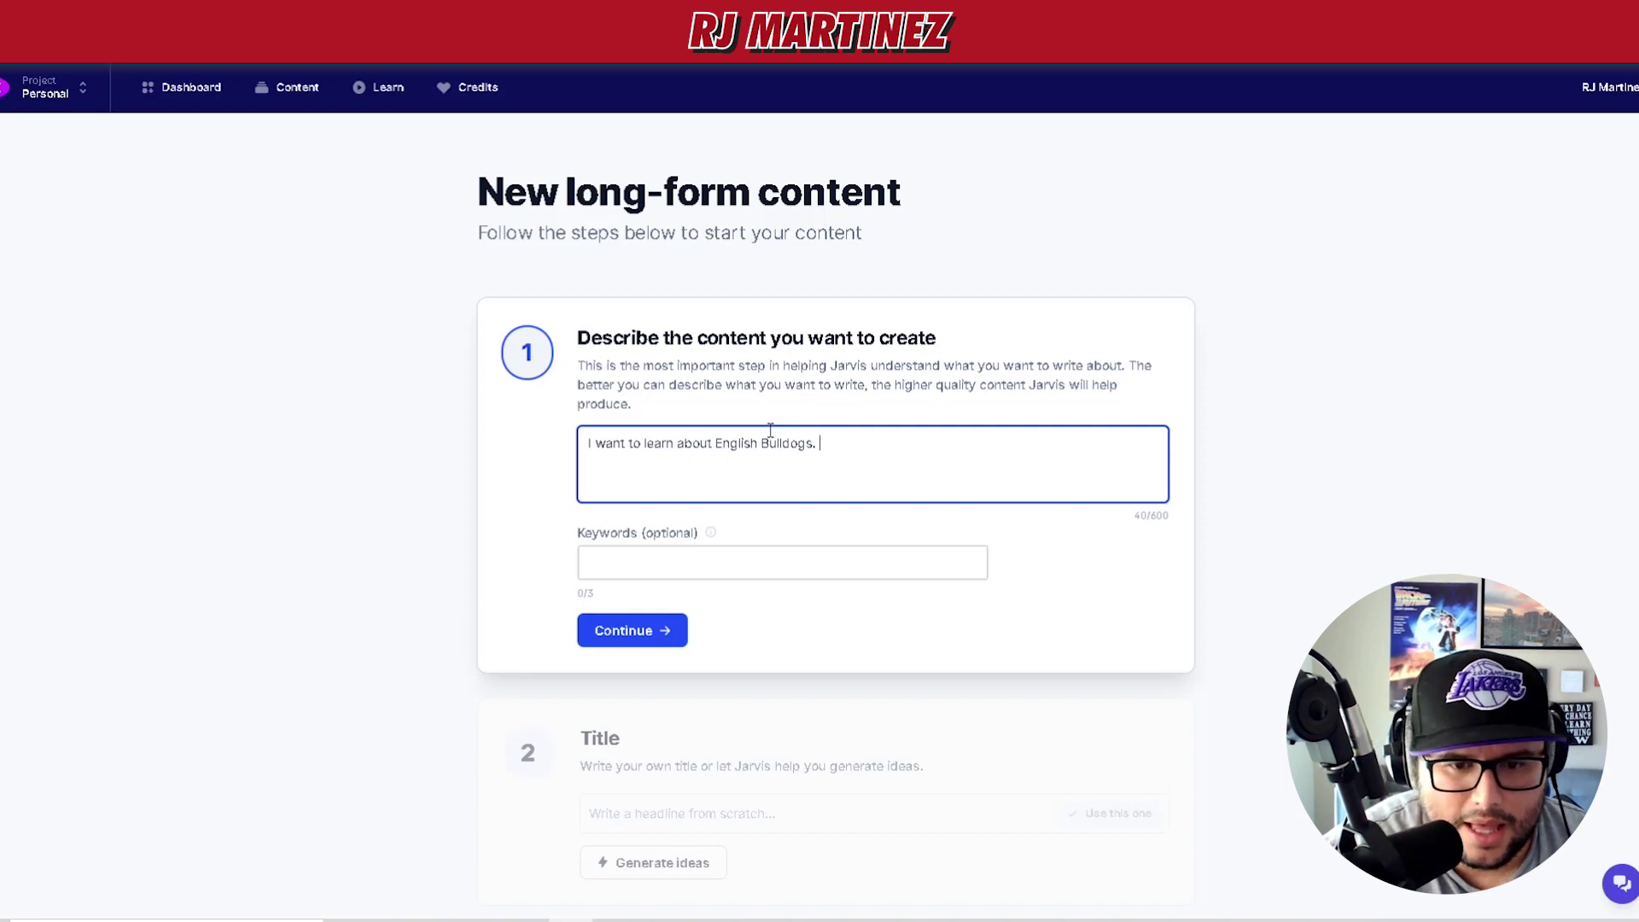
pyautogui.write('Im interest')
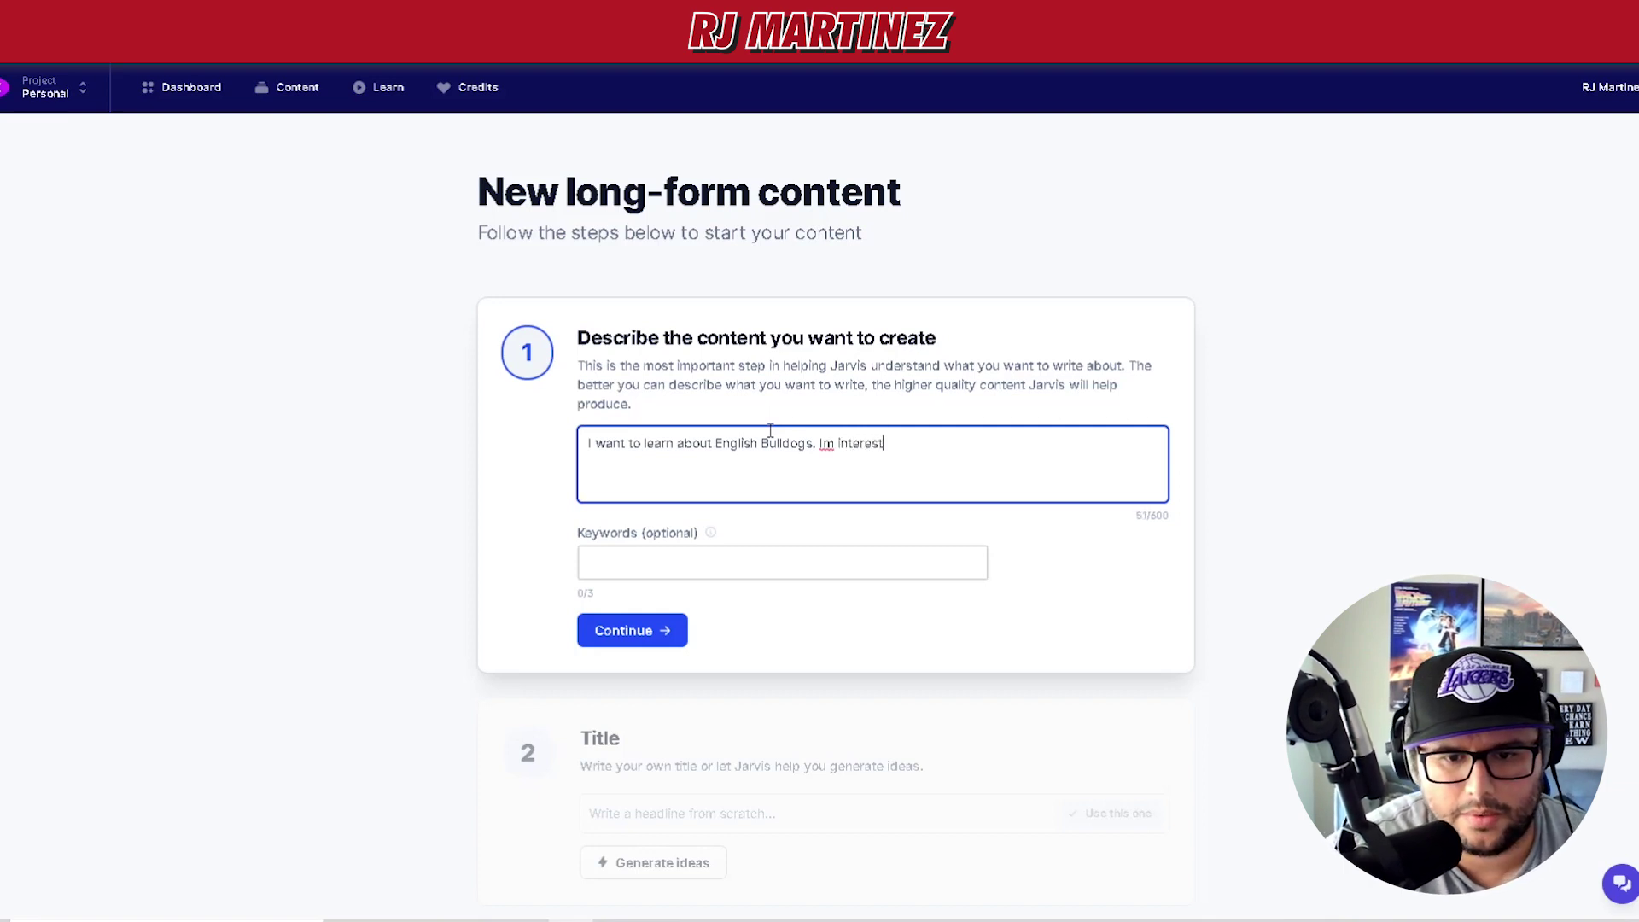
pyautogui.write('ed in get')
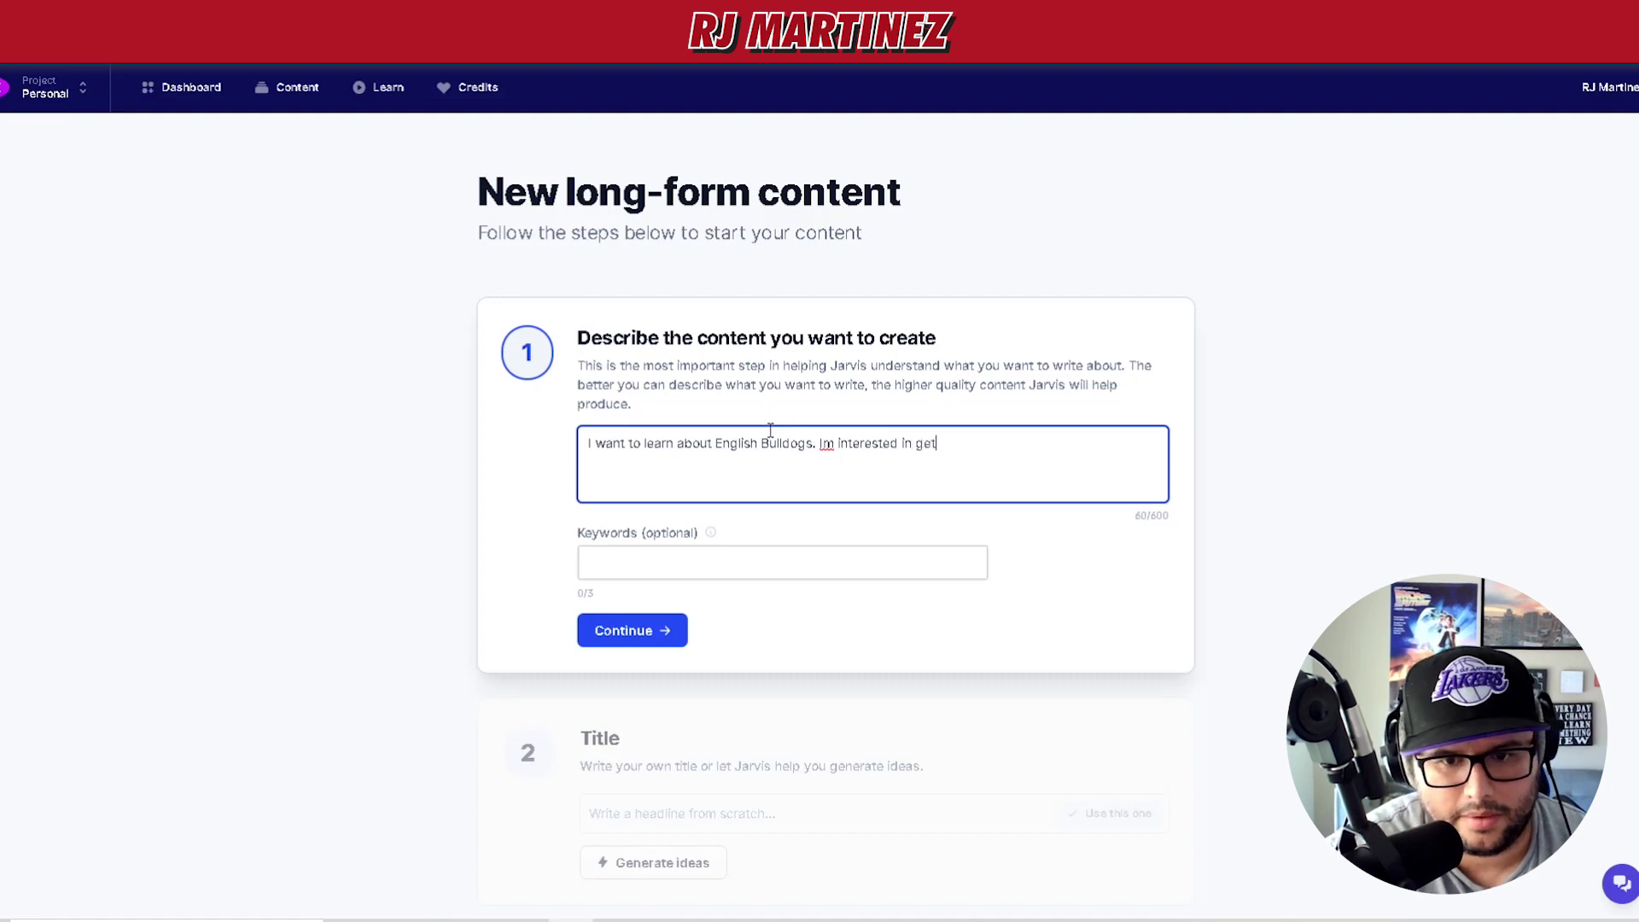
pyautogui.write('ting one.')
# Step: Add the keywords 'english bulldog' and 'bulldog' and continue to the Title step
pyautogui.click(736, 561)
pyautogui.write('eb')
pyautogui.write('glish bul')
pyautogui.write('ldog')
pyautogui.press('Return')
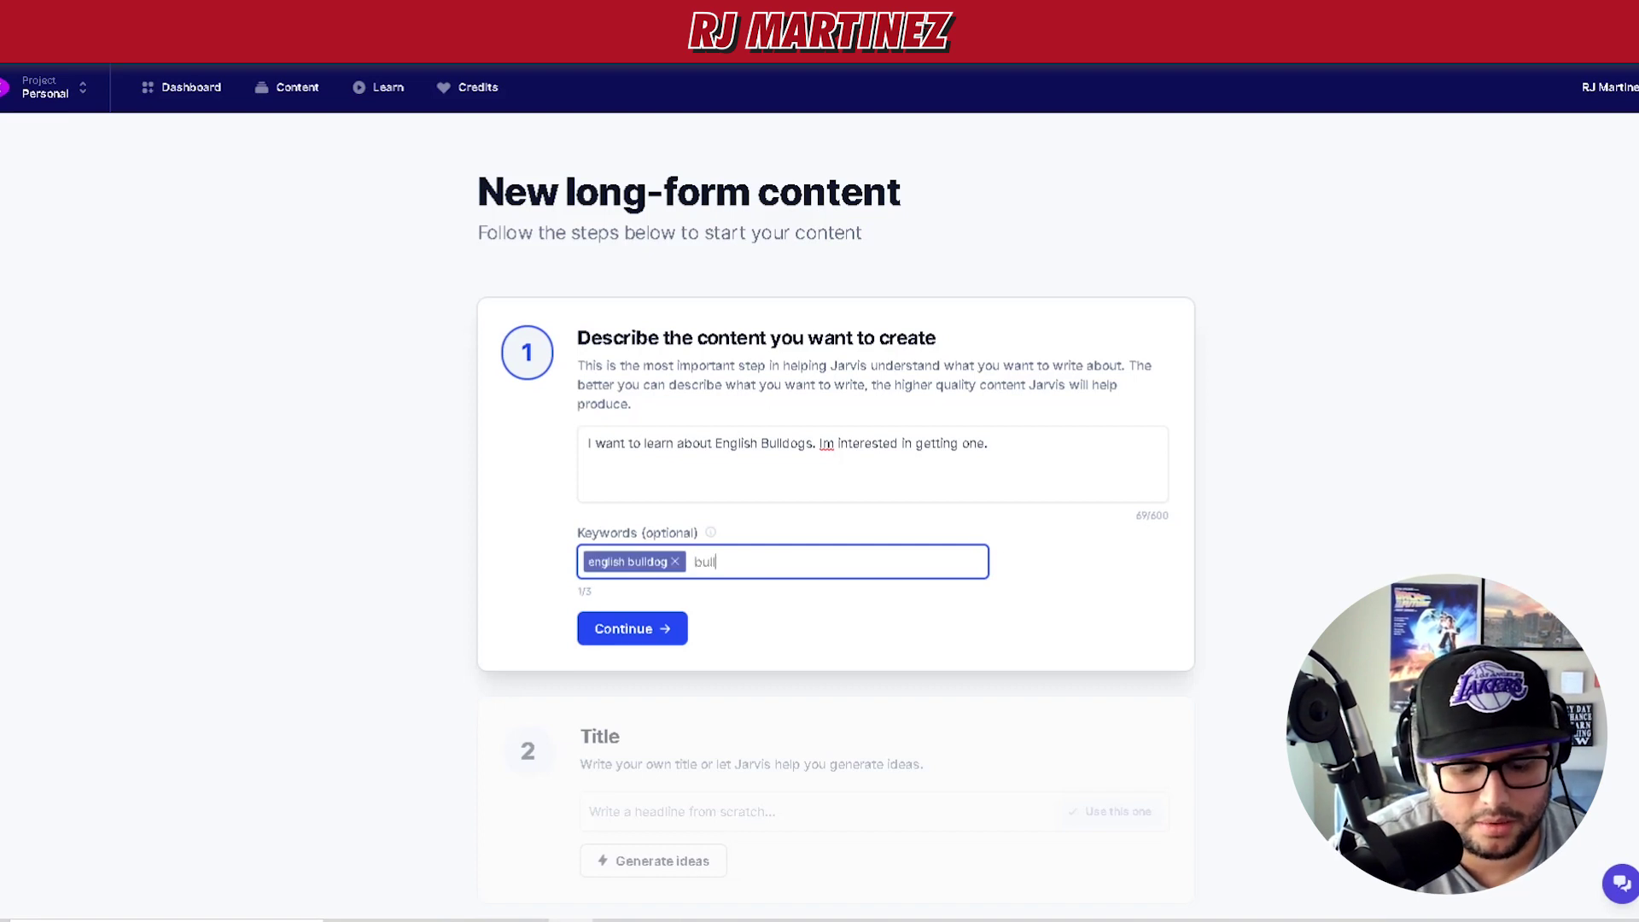
pyautogui.write('bulldog')
pyautogui.press('Return')
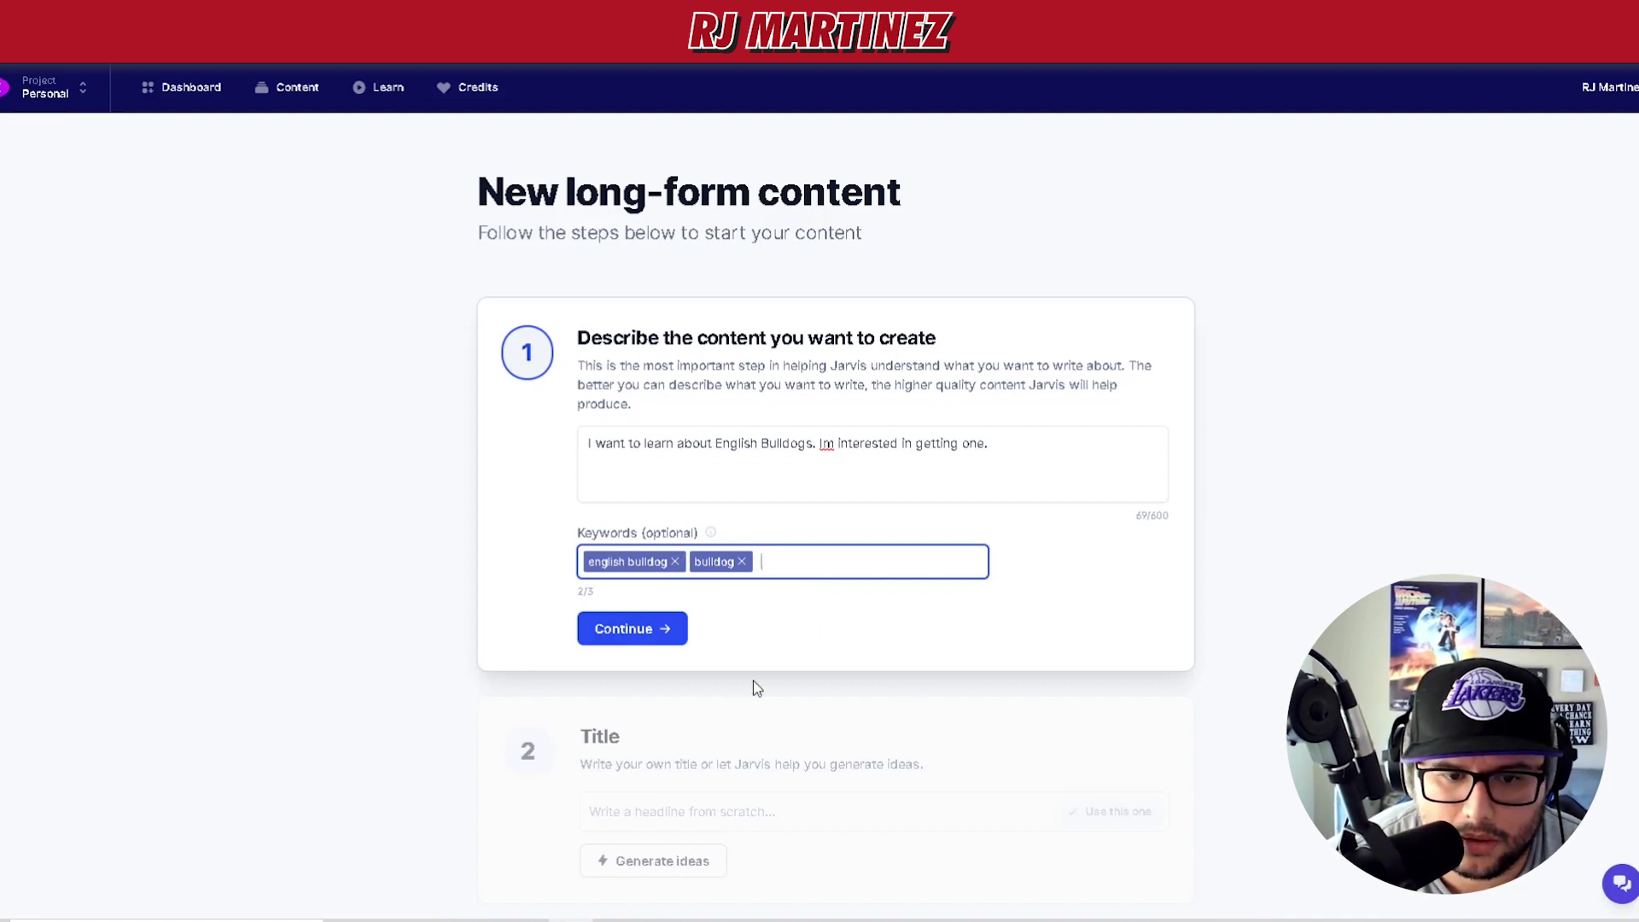
pyautogui.click(651, 629)
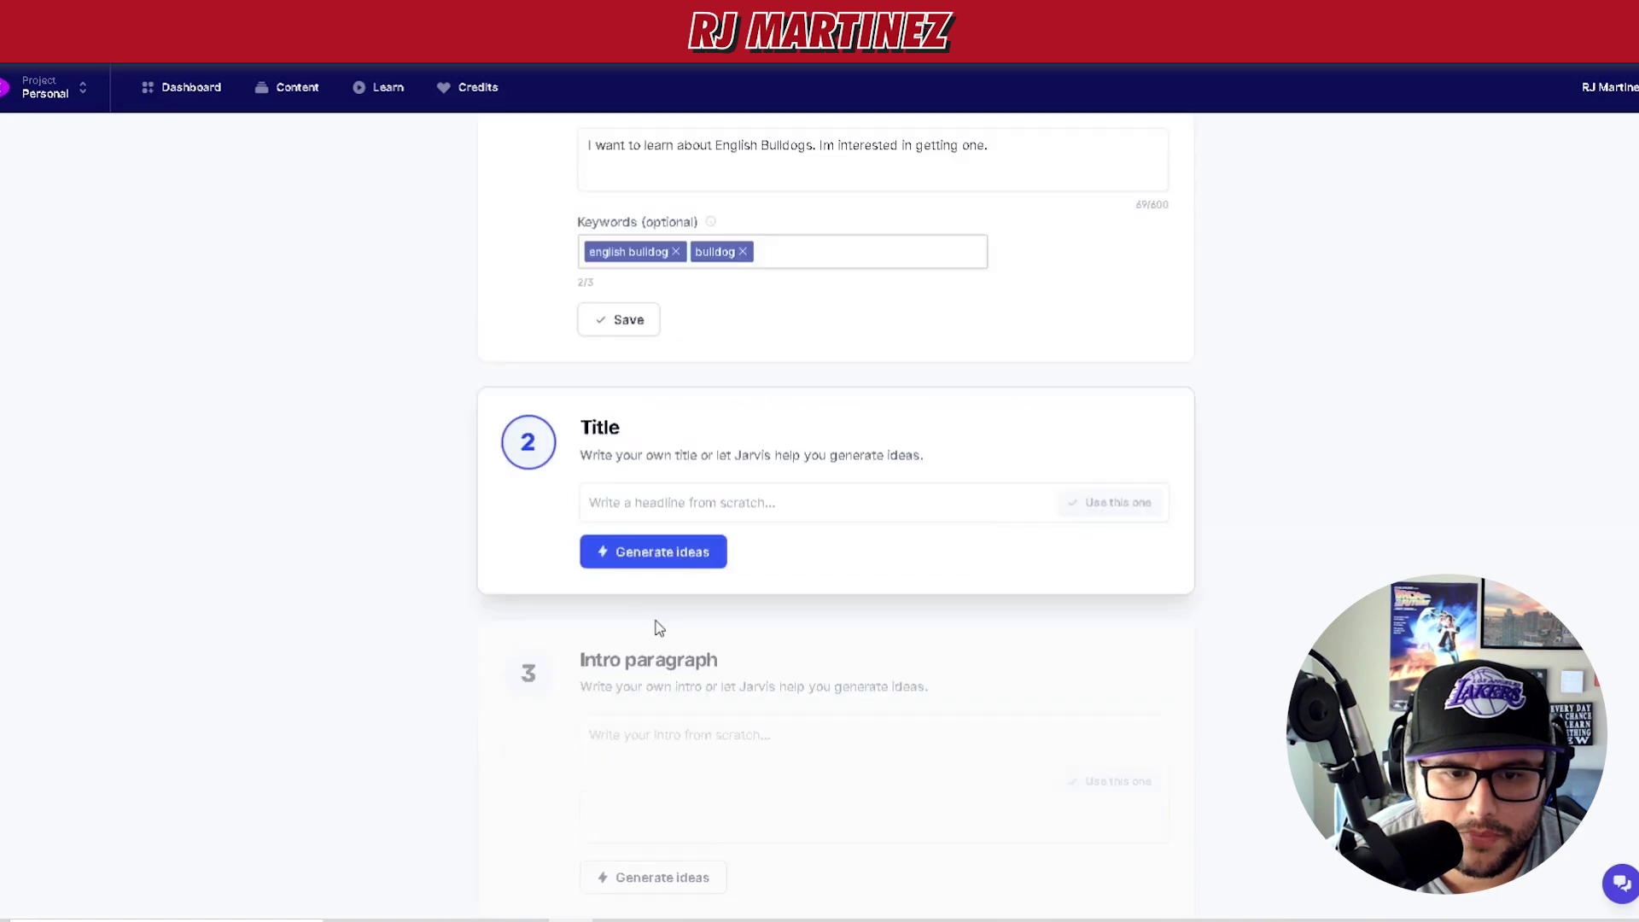
# Step: Generate title ideas and choose 'English Bulldog: What You Need to Know'
pyautogui.scroll(1, 985, 556)
pyautogui.scroll(-1, 985, 556)
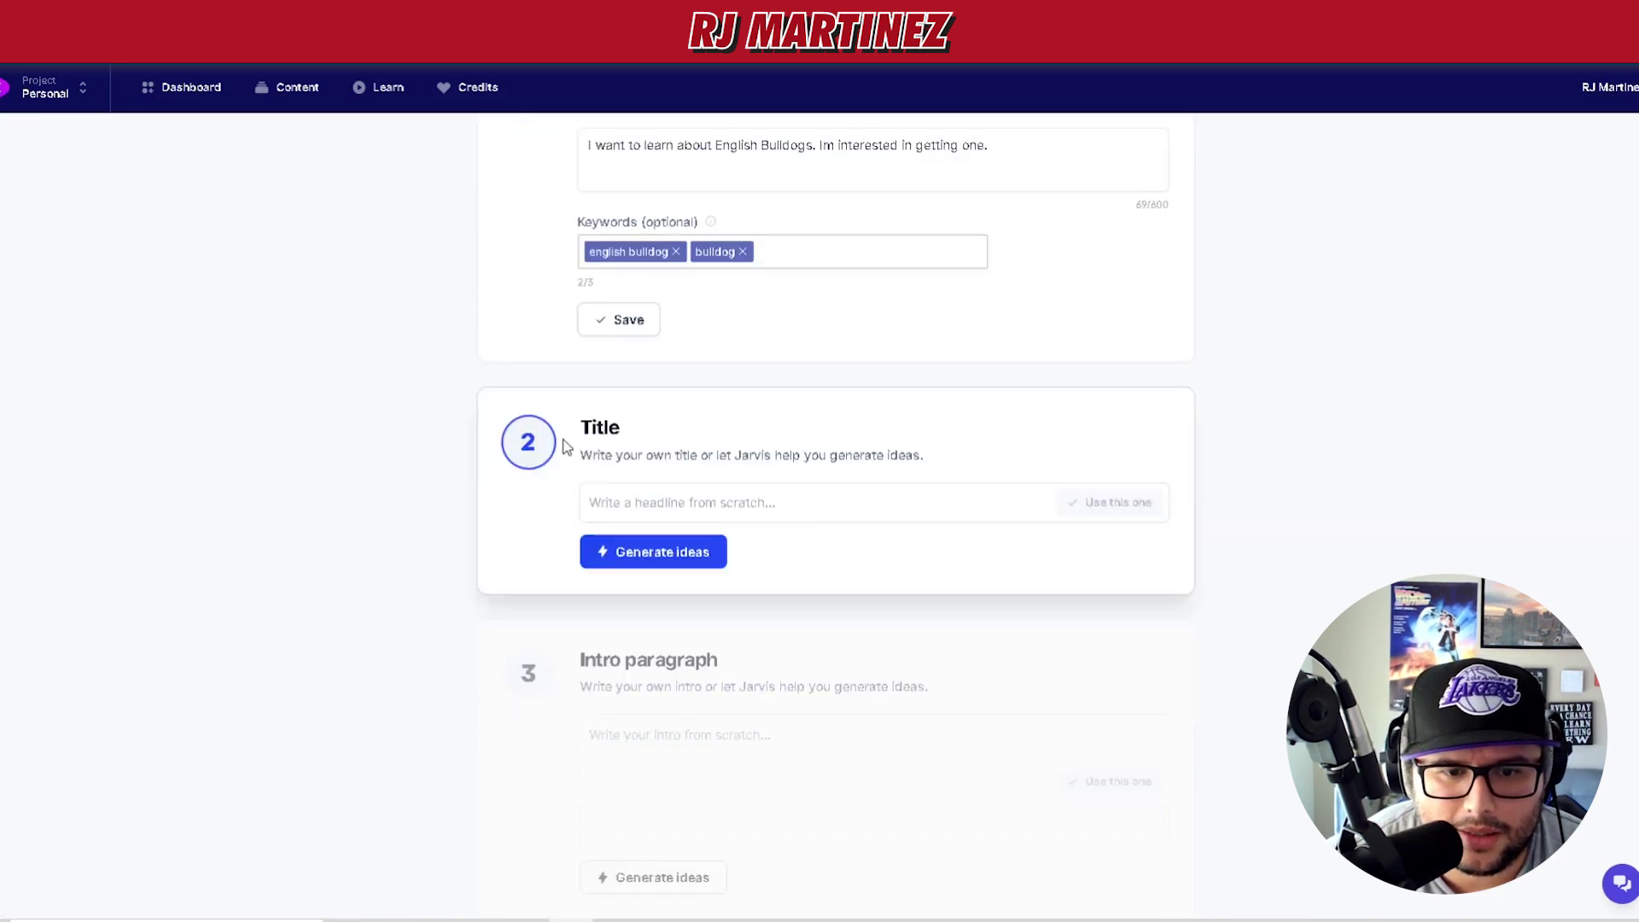
pyautogui.click(705, 563)
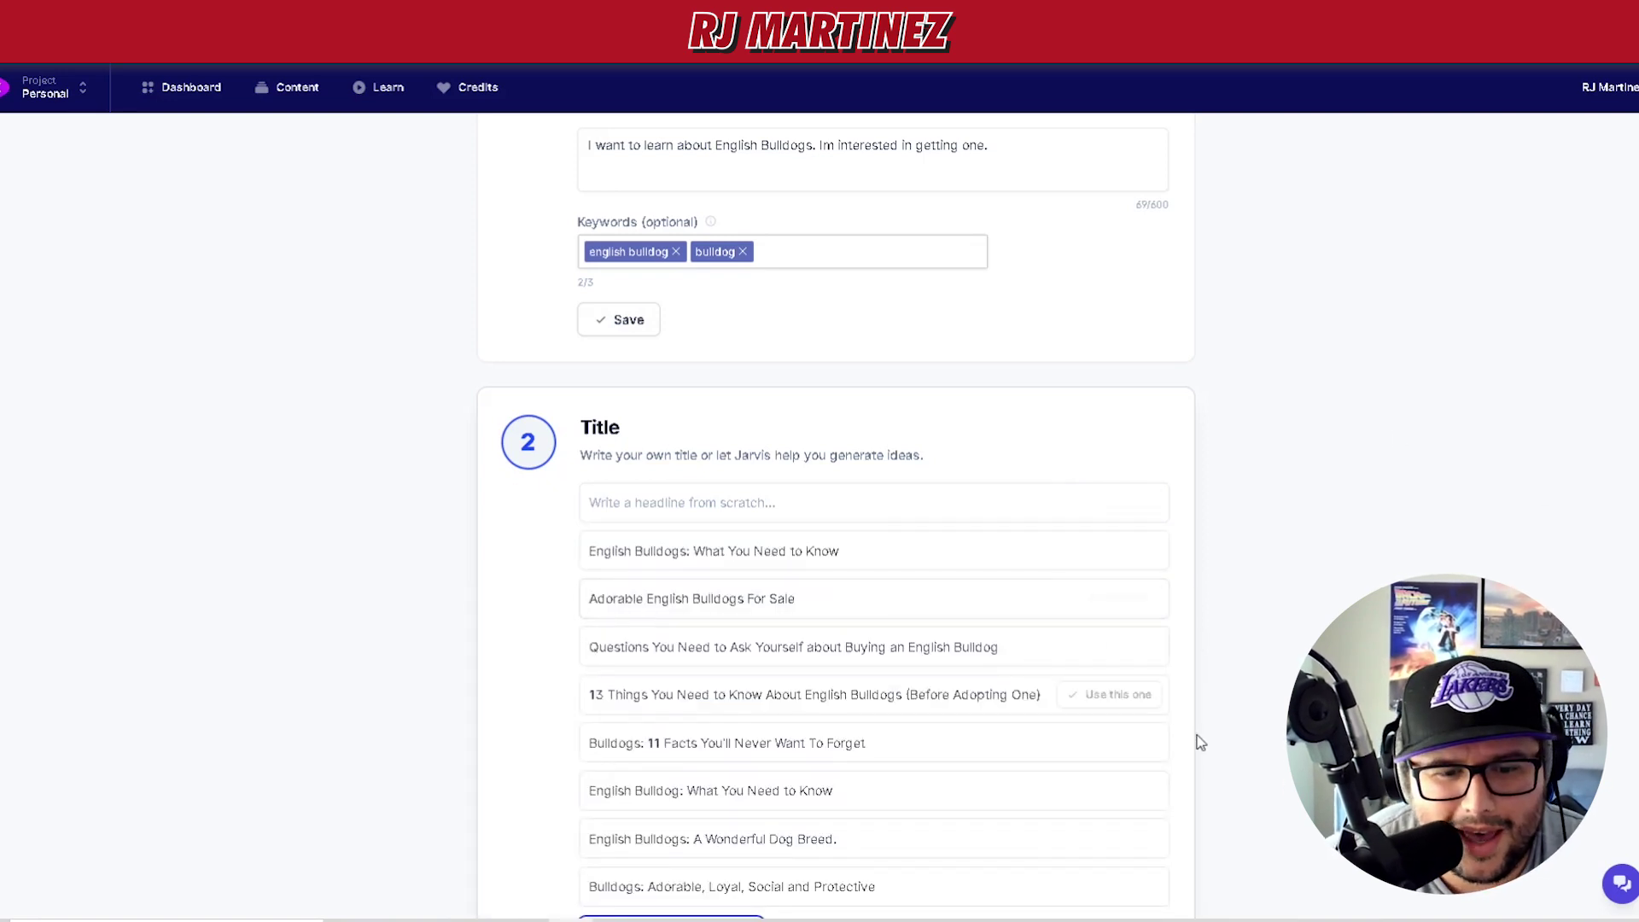
pyautogui.scroll(-1, 1174, 805)
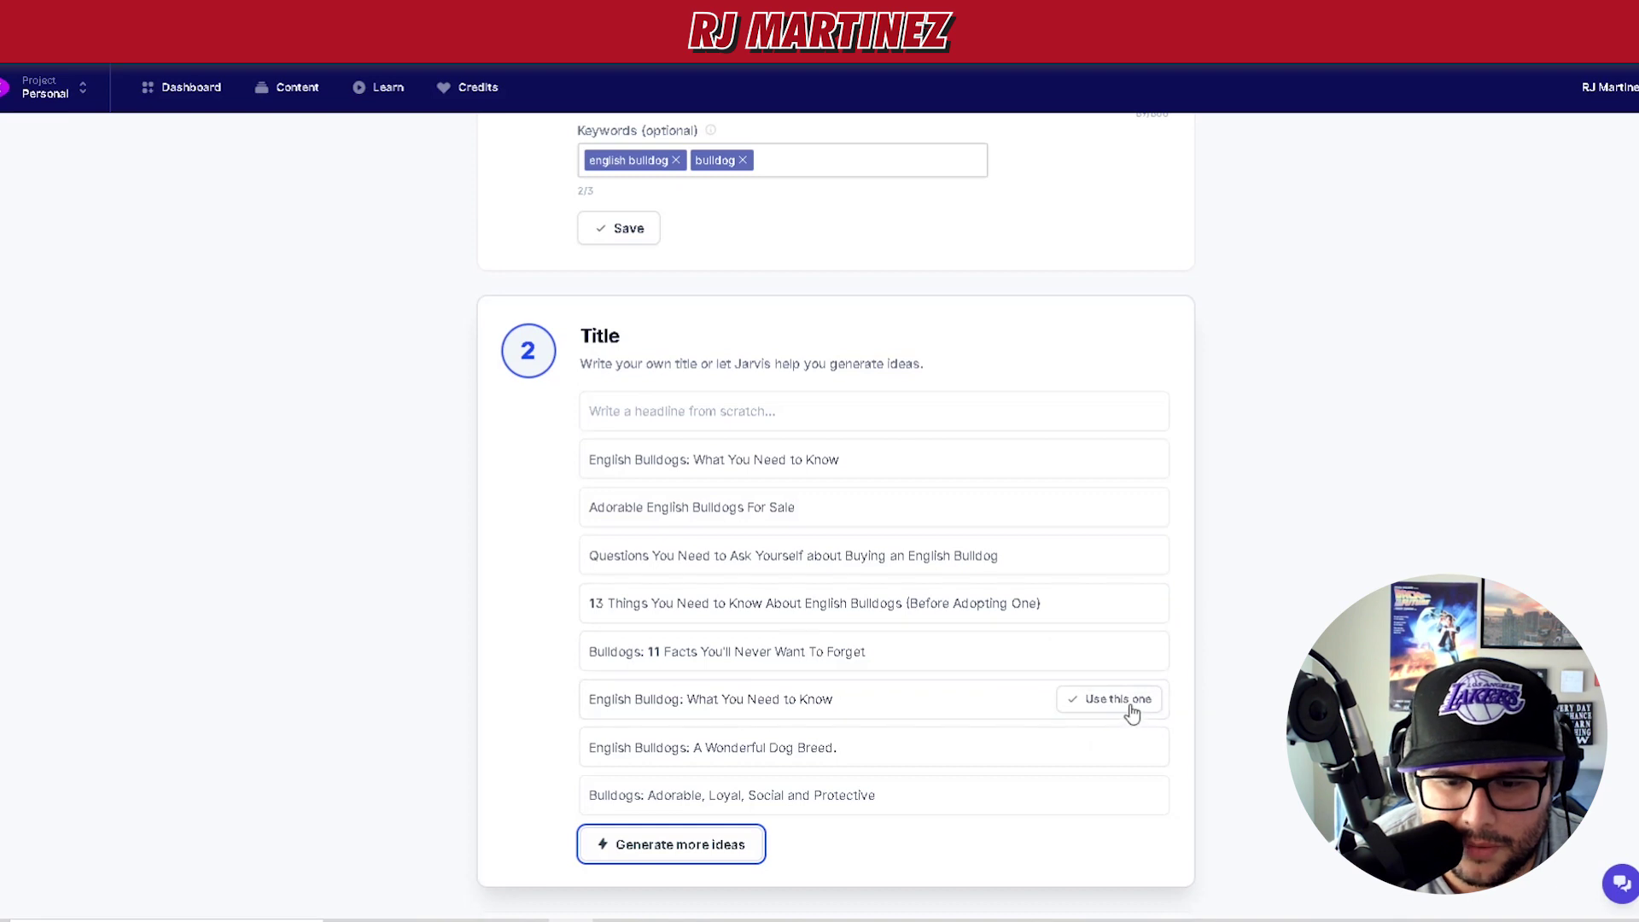
pyautogui.click(1114, 699)
pyautogui.scroll(-2, 627, 626)
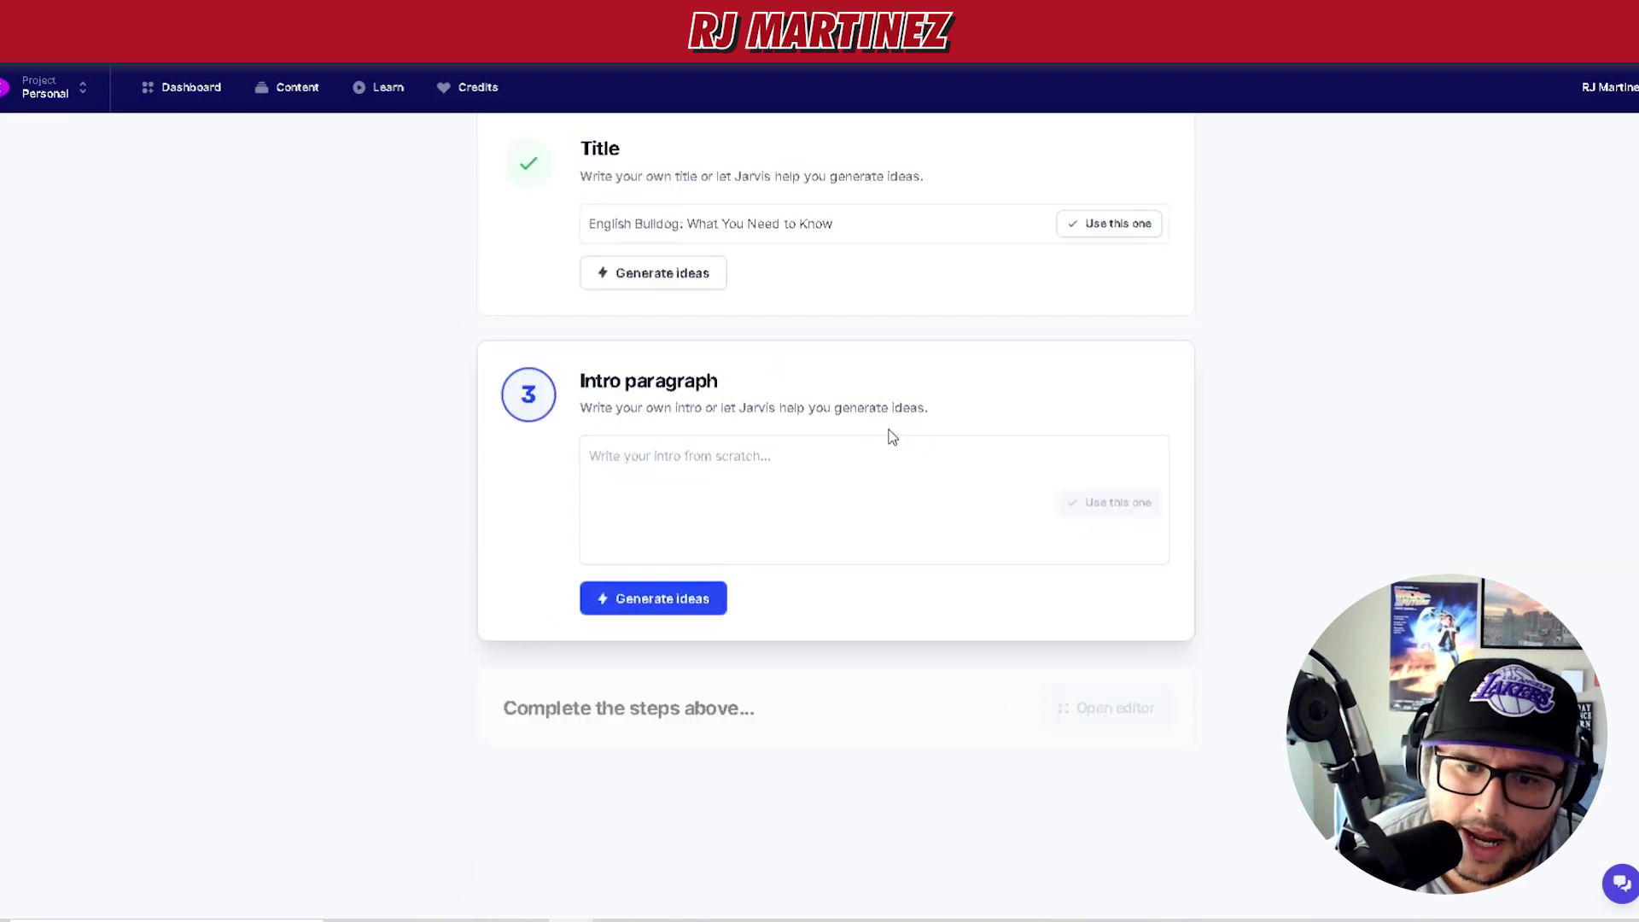
# Step: Generate intro paragraph suggestions and use the first one, about looking for a new pup
pyautogui.click(732, 464)
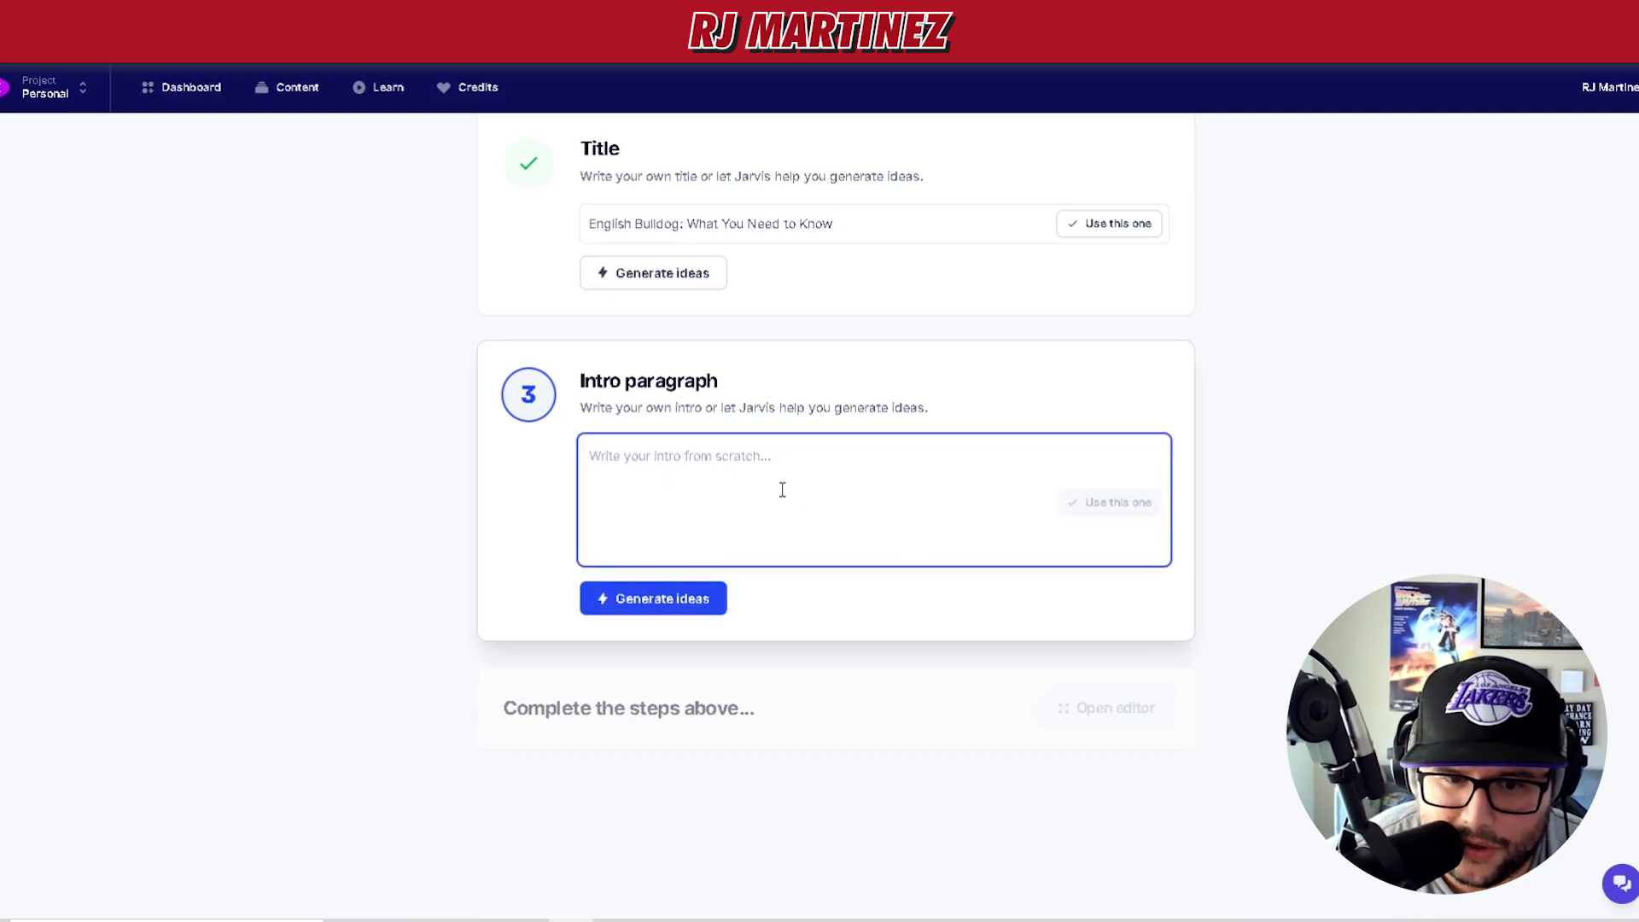
pyautogui.click(649, 600)
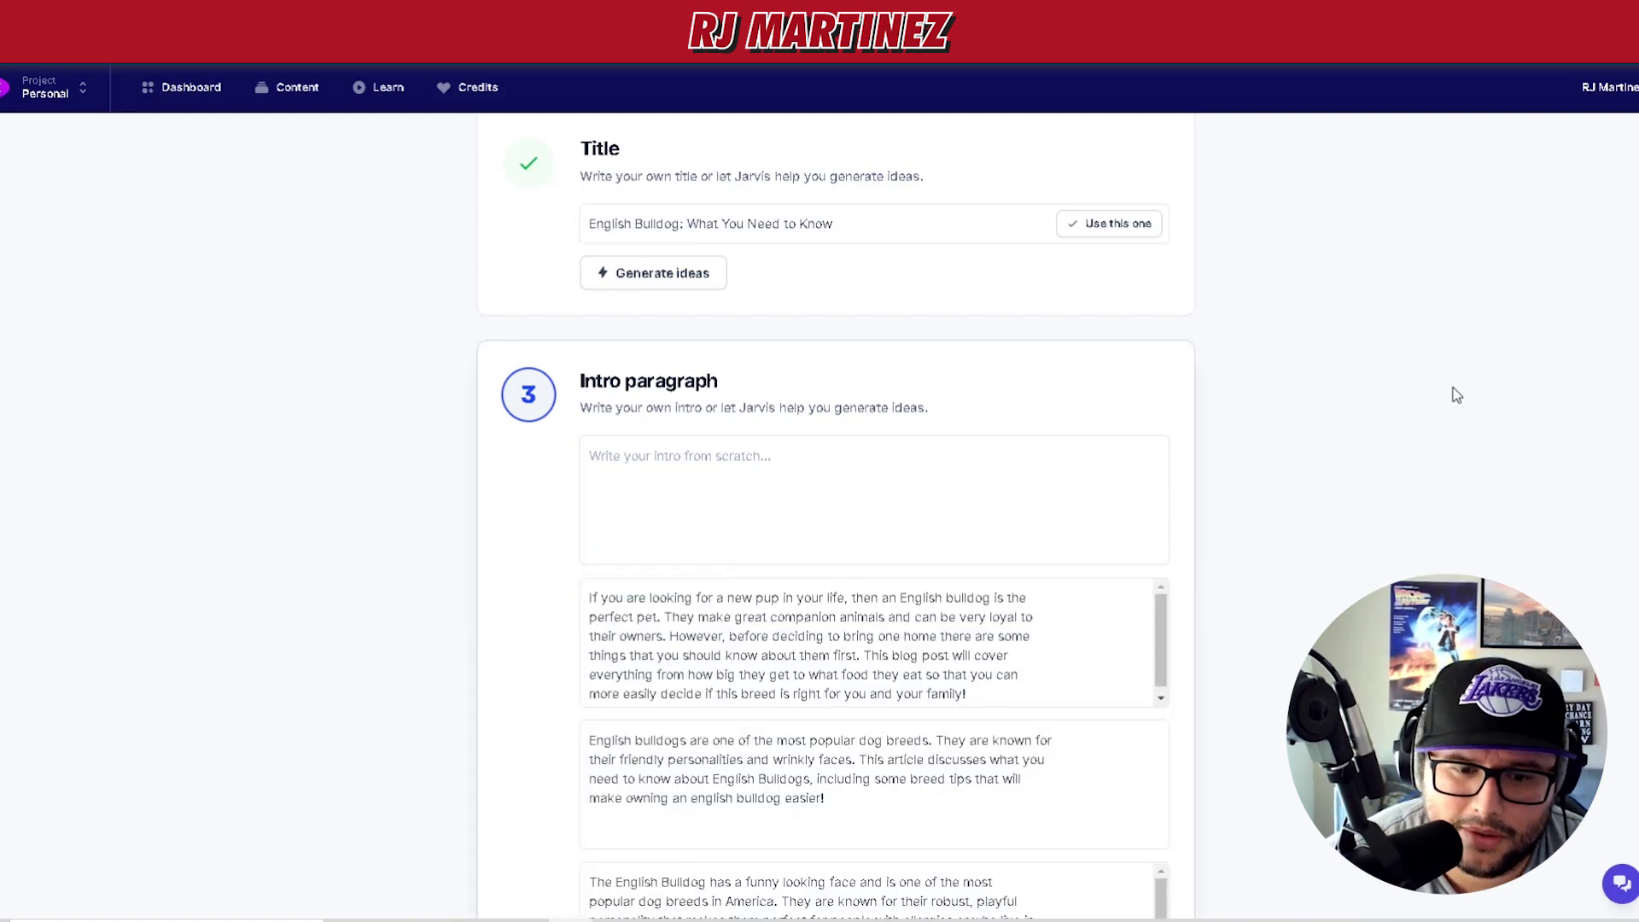
pyautogui.scroll(-1, 1238, 523)
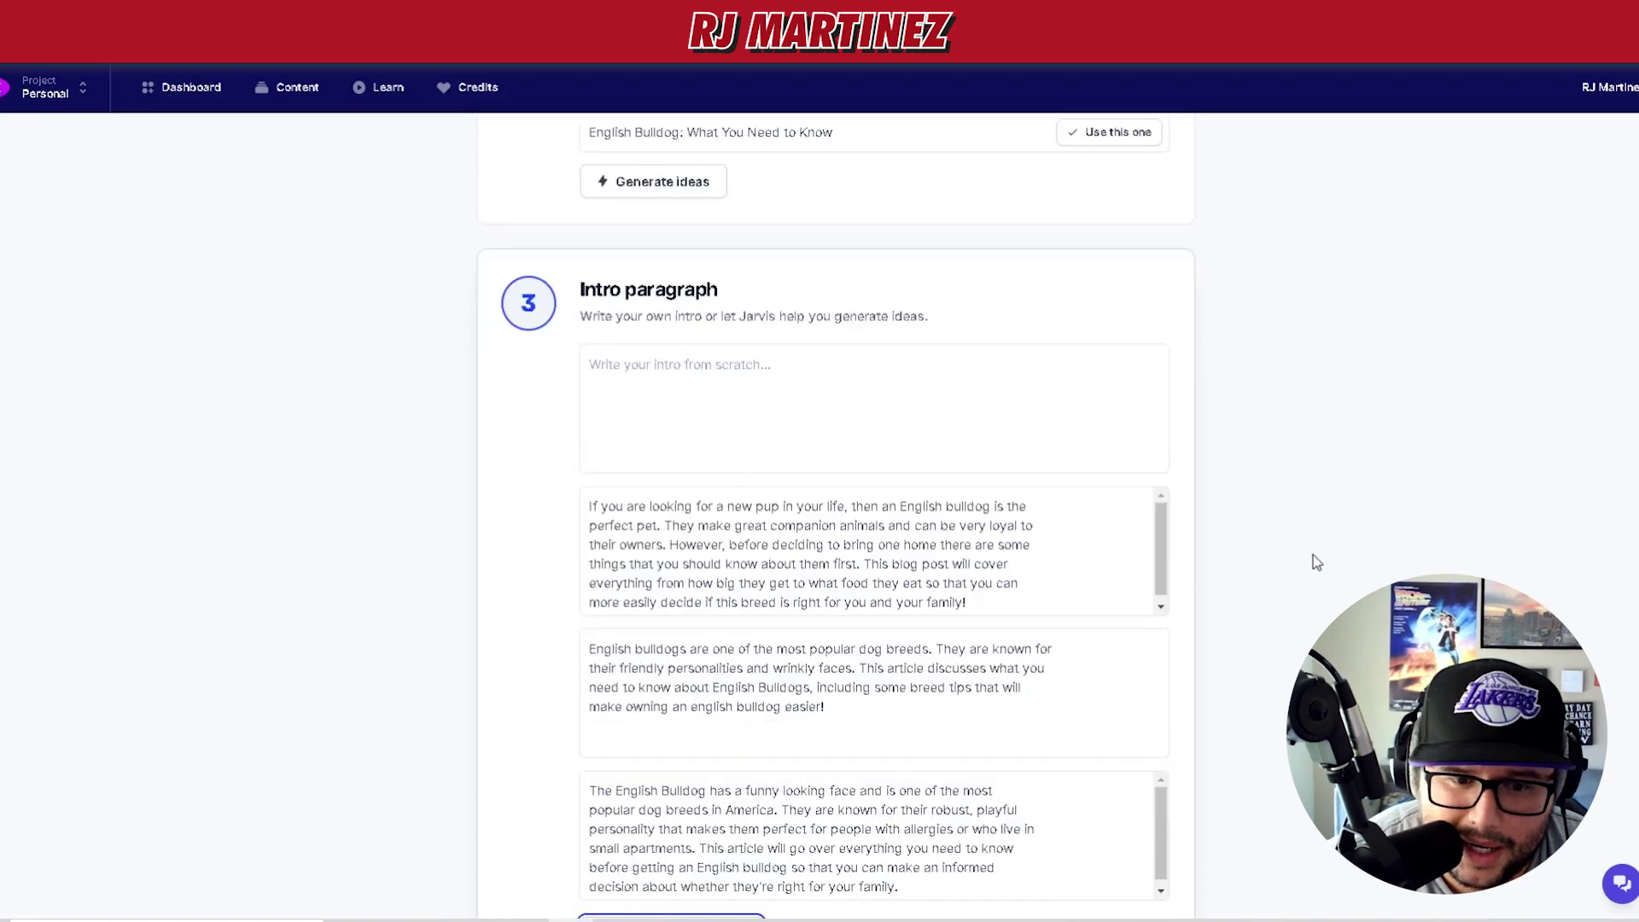
pyautogui.scroll(-1, 1274, 578)
pyautogui.scroll(-2, 865, 724)
pyautogui.scroll(2, 959, 614)
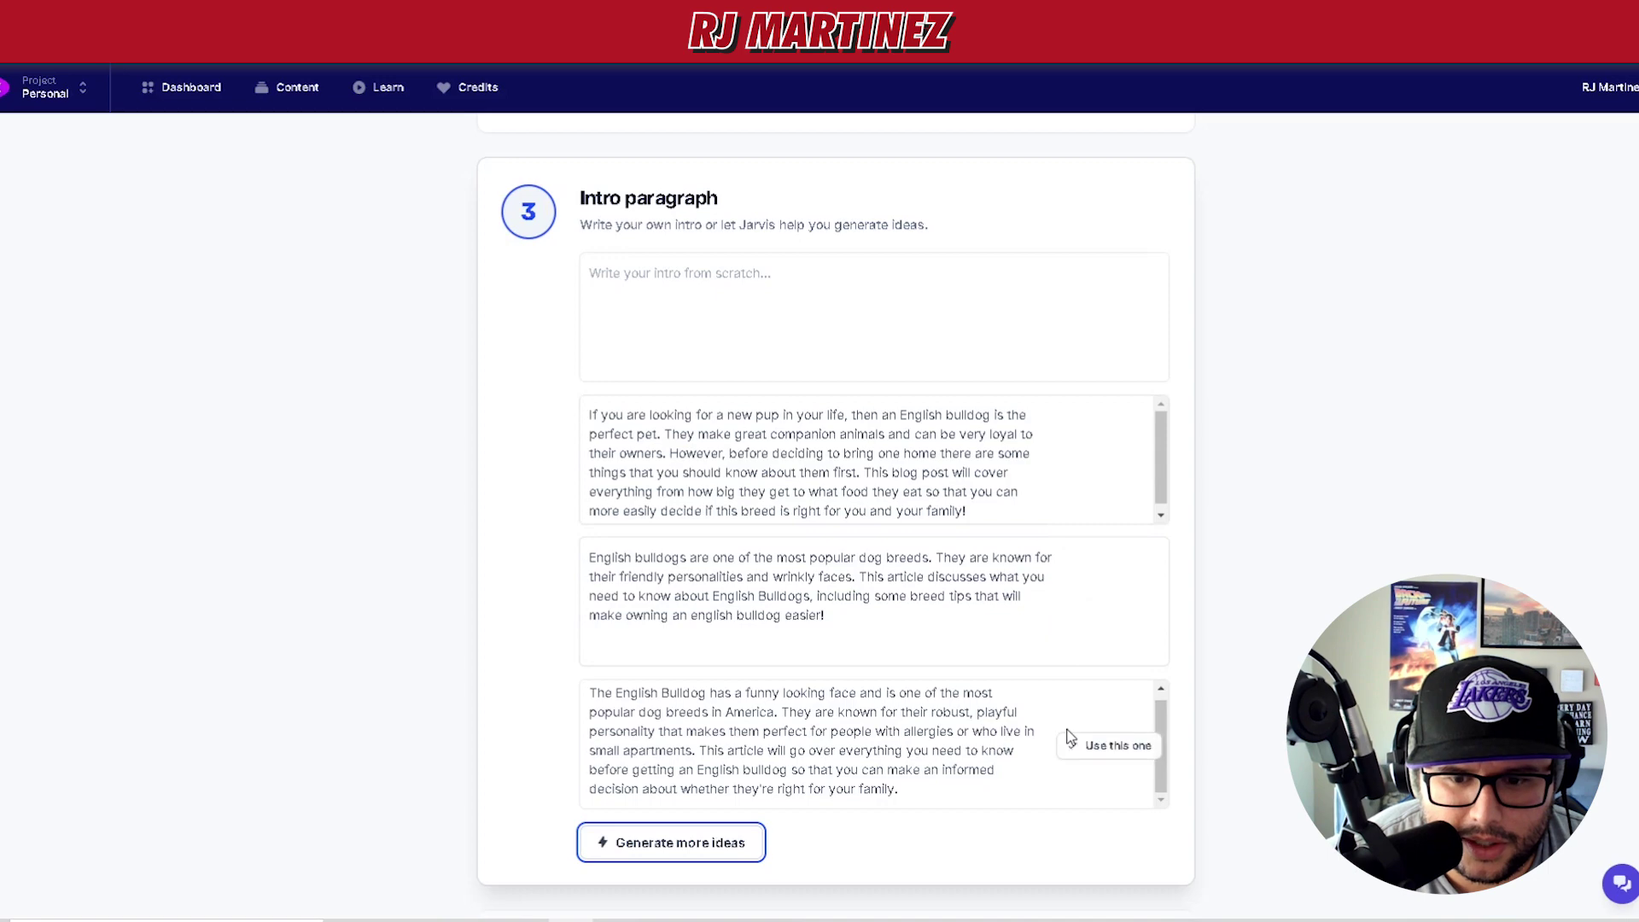
pyautogui.scroll(-2, 1008, 597)
pyautogui.scroll(1, 849, 454)
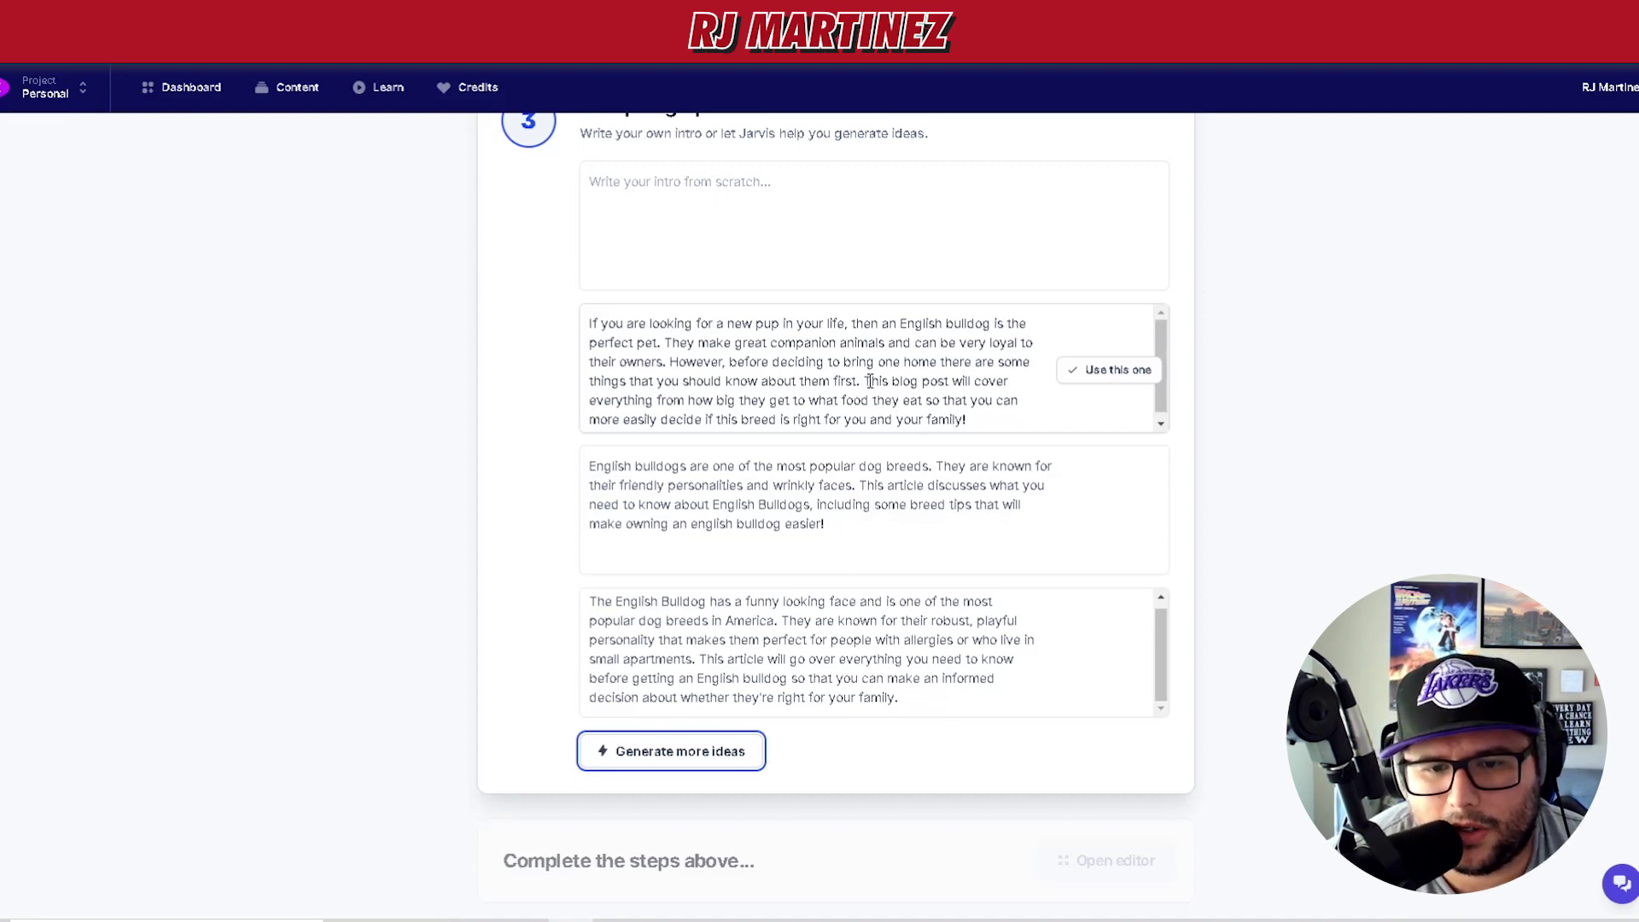
pyautogui.moveTo(865, 380); pyautogui.dragTo(904, 397)
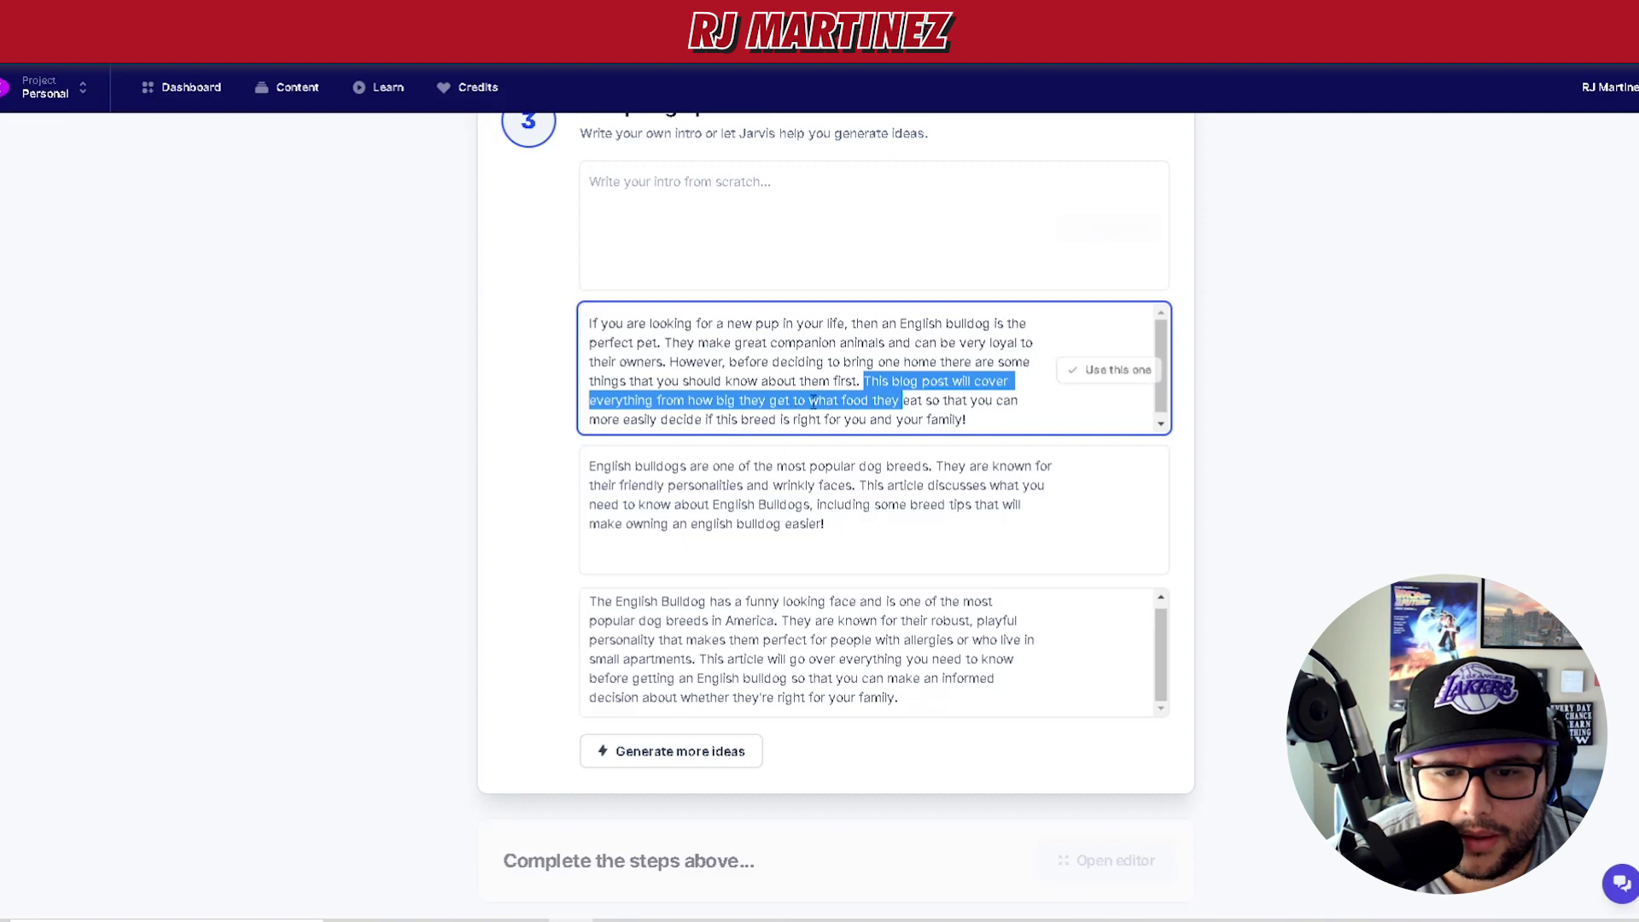
pyautogui.click(961, 410)
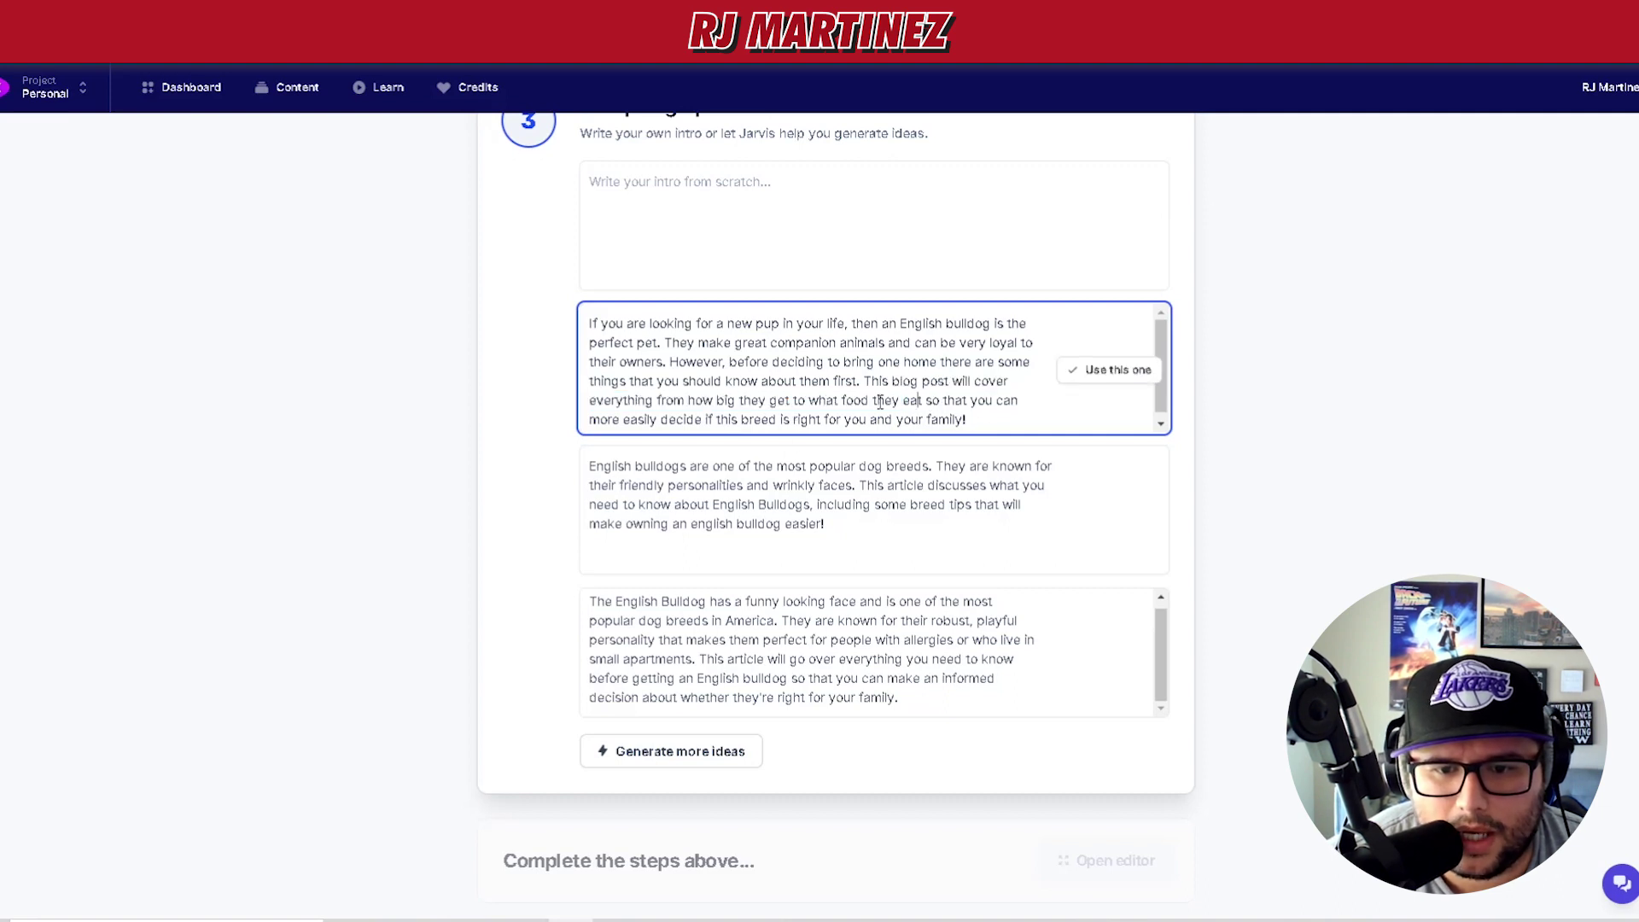
pyautogui.scroll(-1, 973, 550)
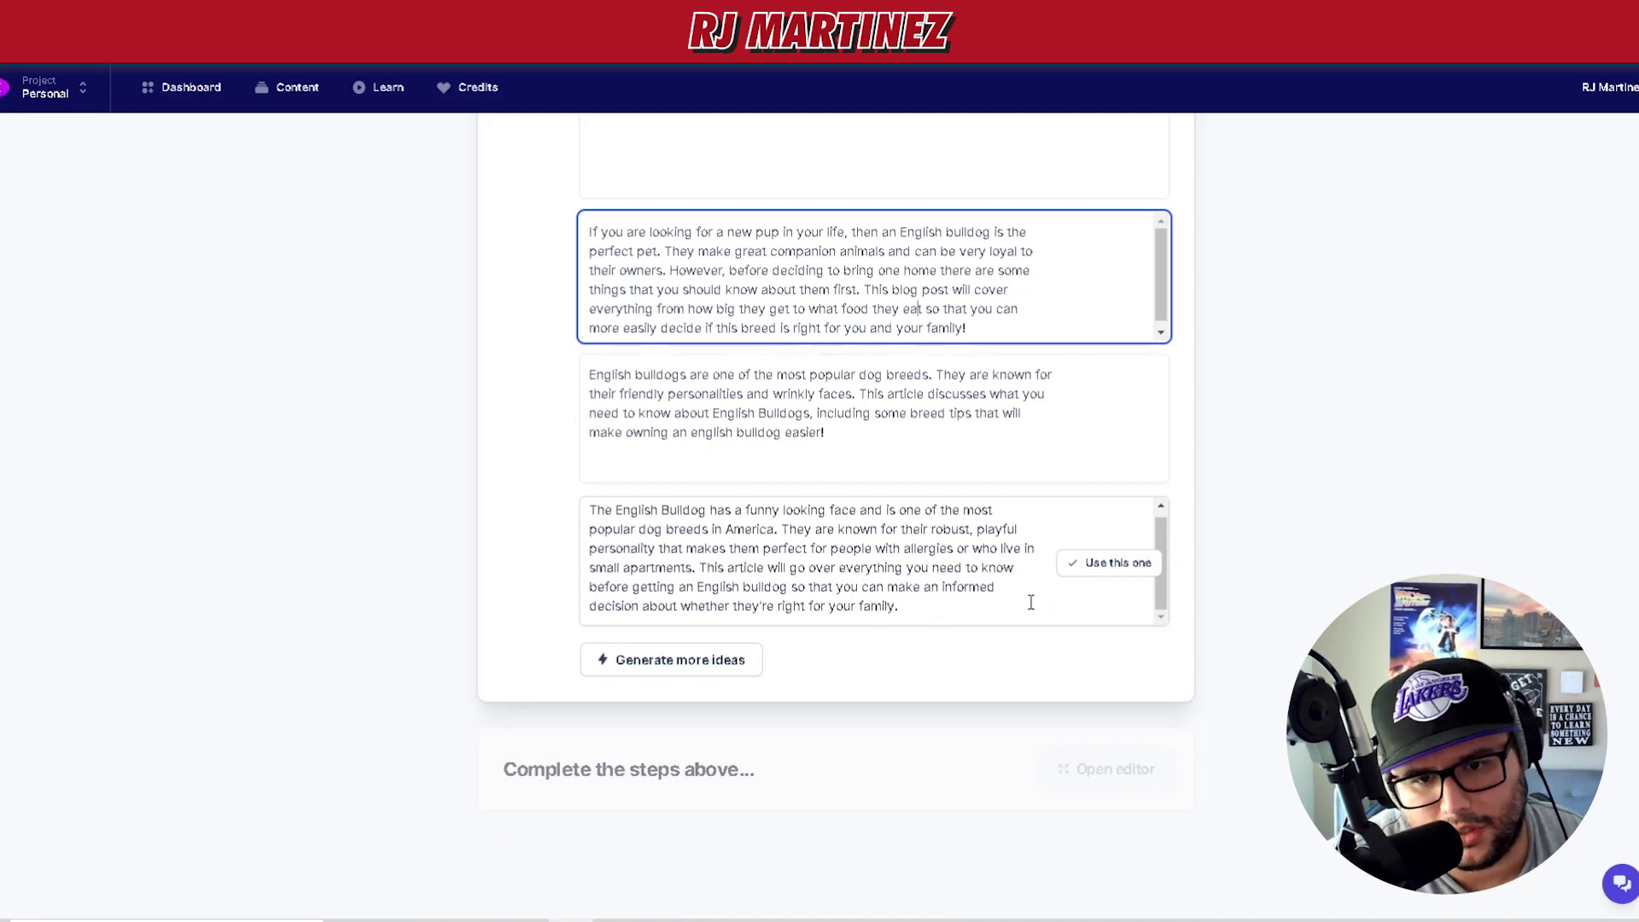
pyautogui.moveTo(1077, 275)
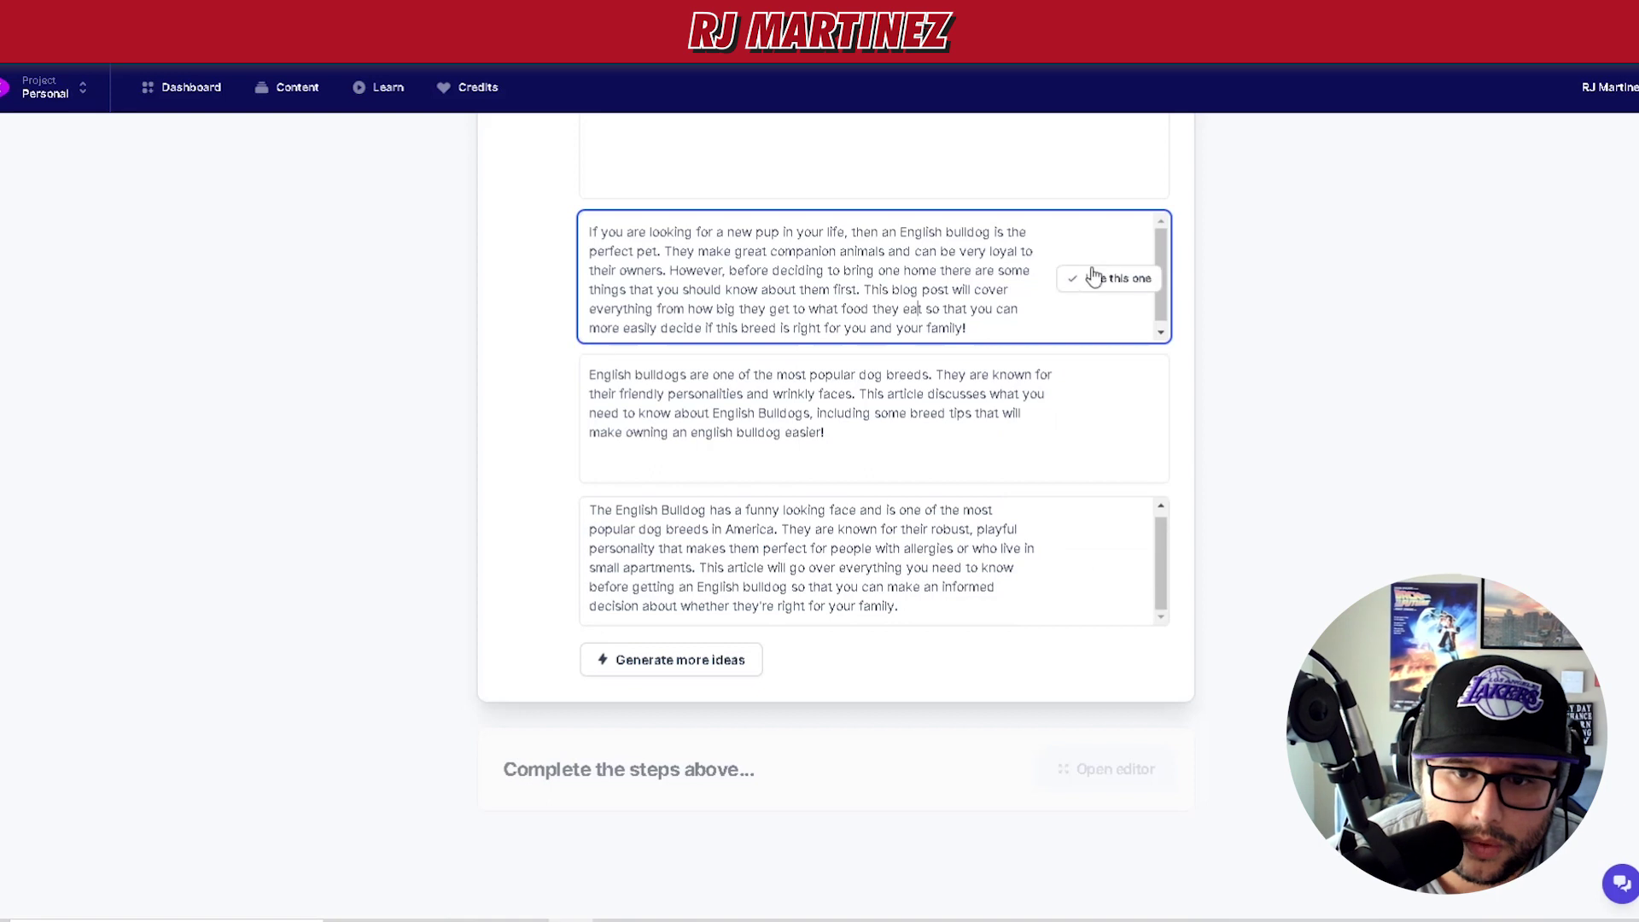
pyautogui.click(1114, 282)
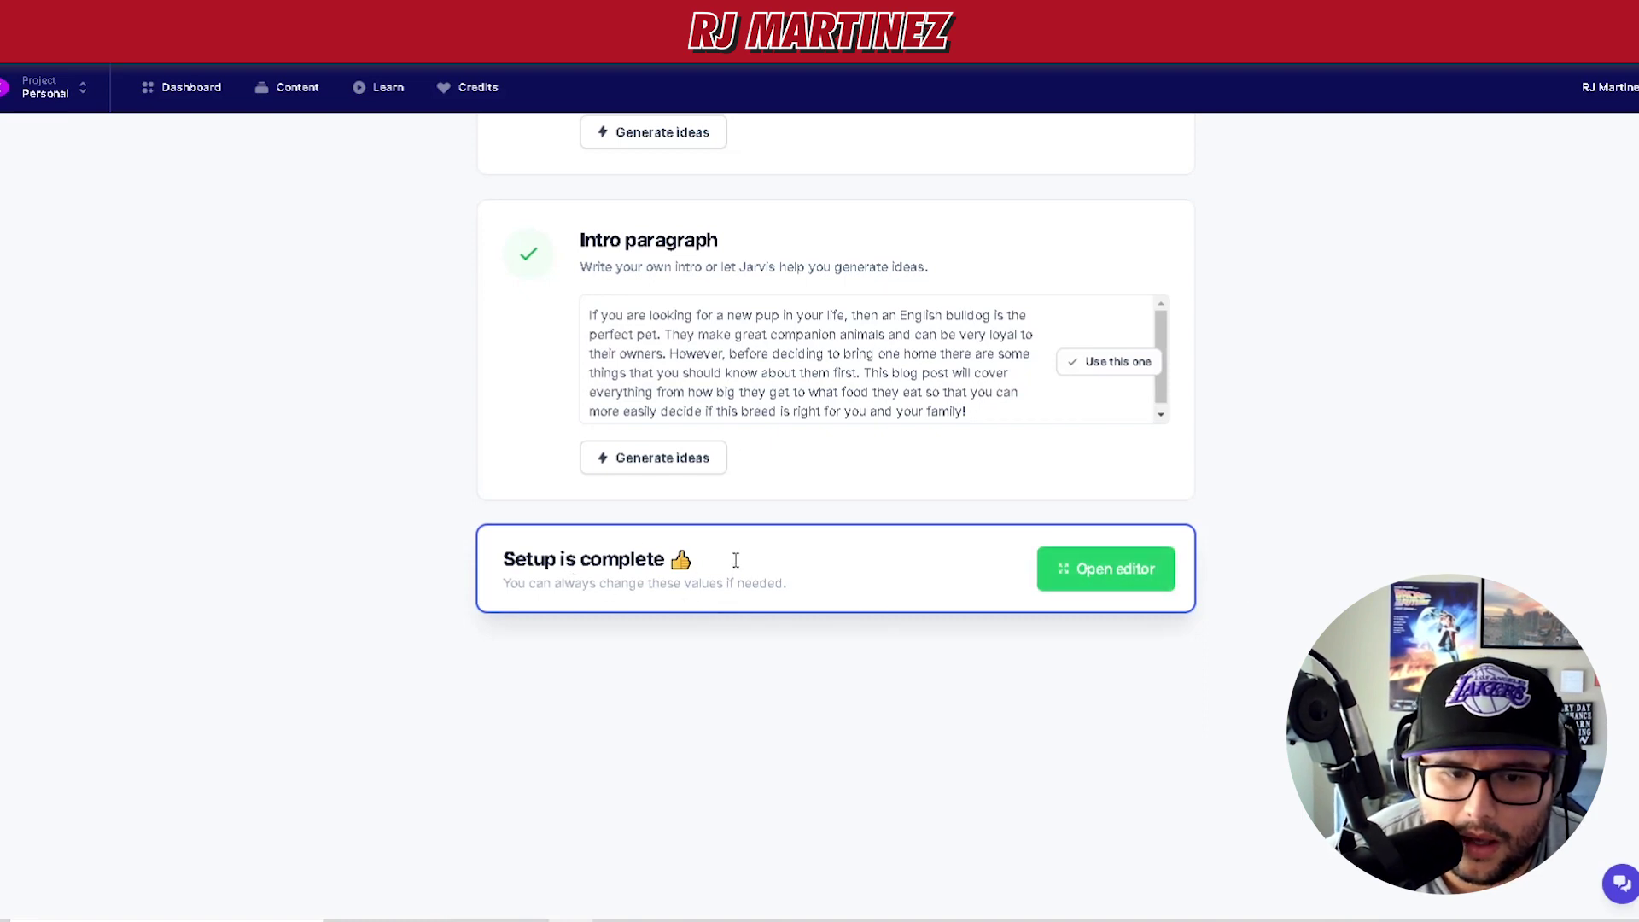
# Step: Review the Title and Intro steps and open the document in the long-form editor
pyautogui.scroll(3, 1134, 712)
pyautogui.scroll(3, 1134, 711)
pyautogui.scroll(-5, 1124, 760)
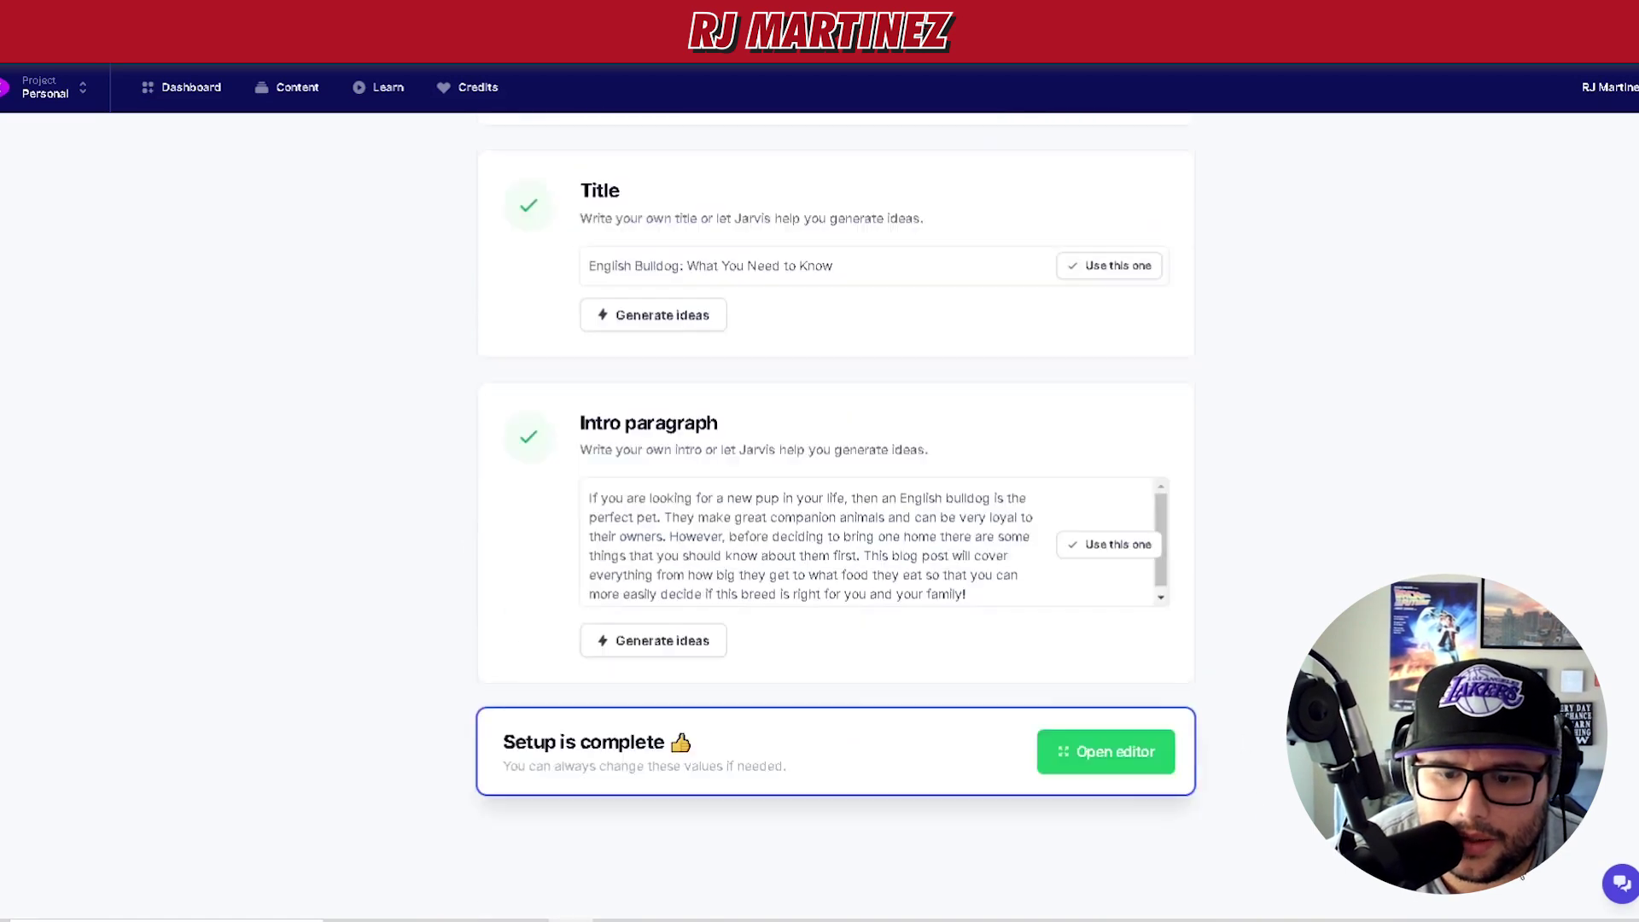
pyautogui.click(1132, 673)
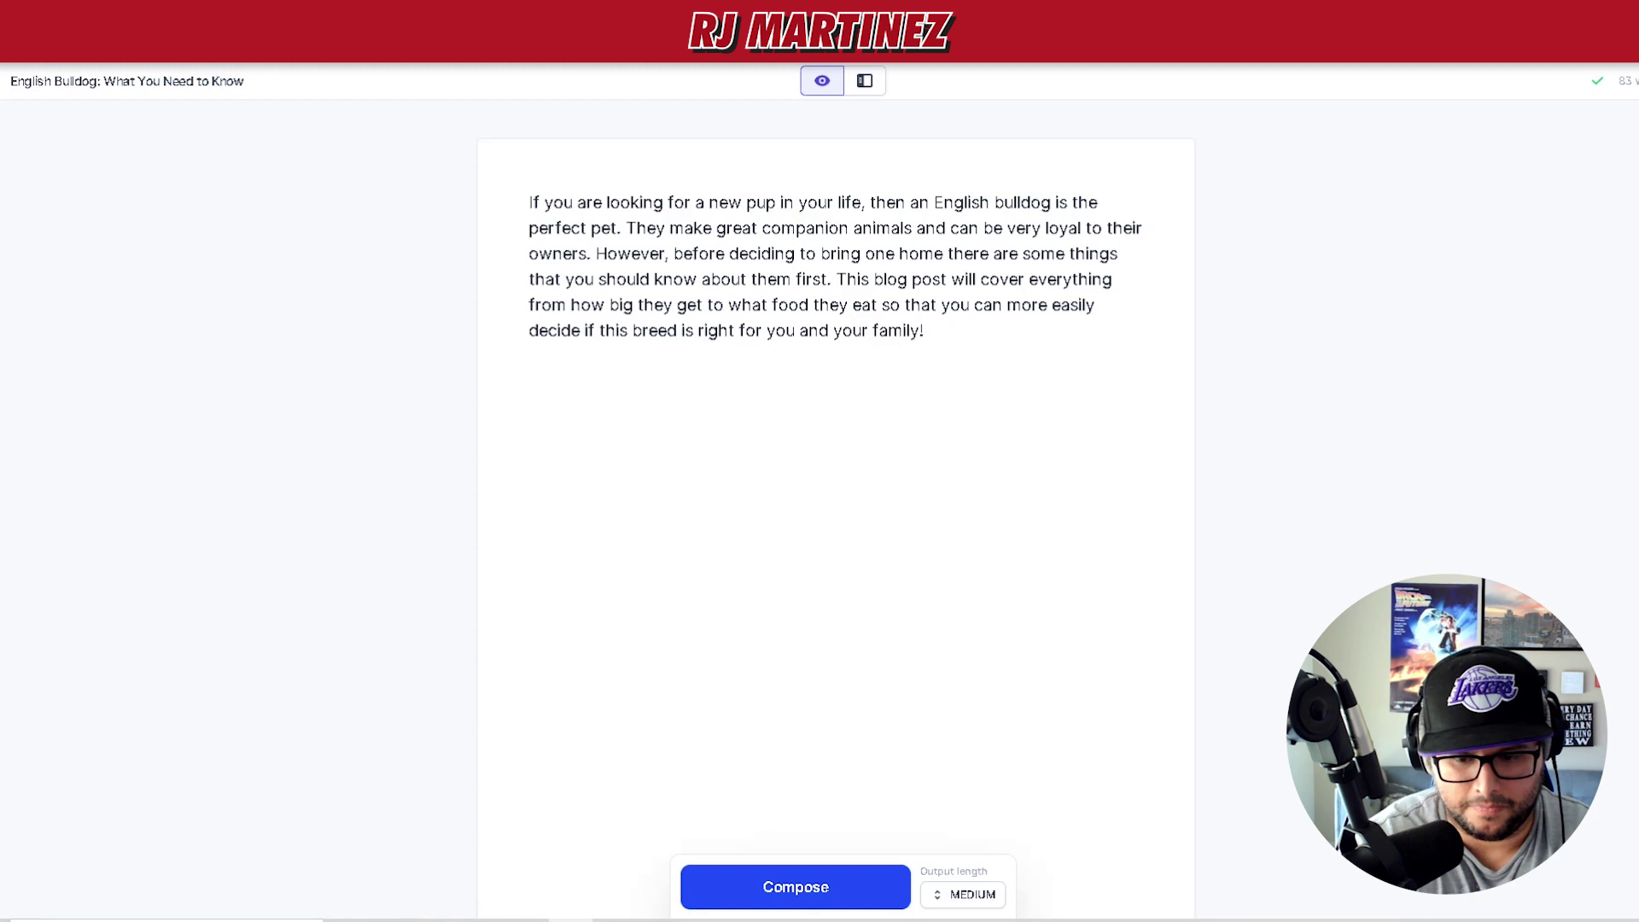
# Step: Add a blank line below the intro and set the output length to Long
pyautogui.click(971, 424)
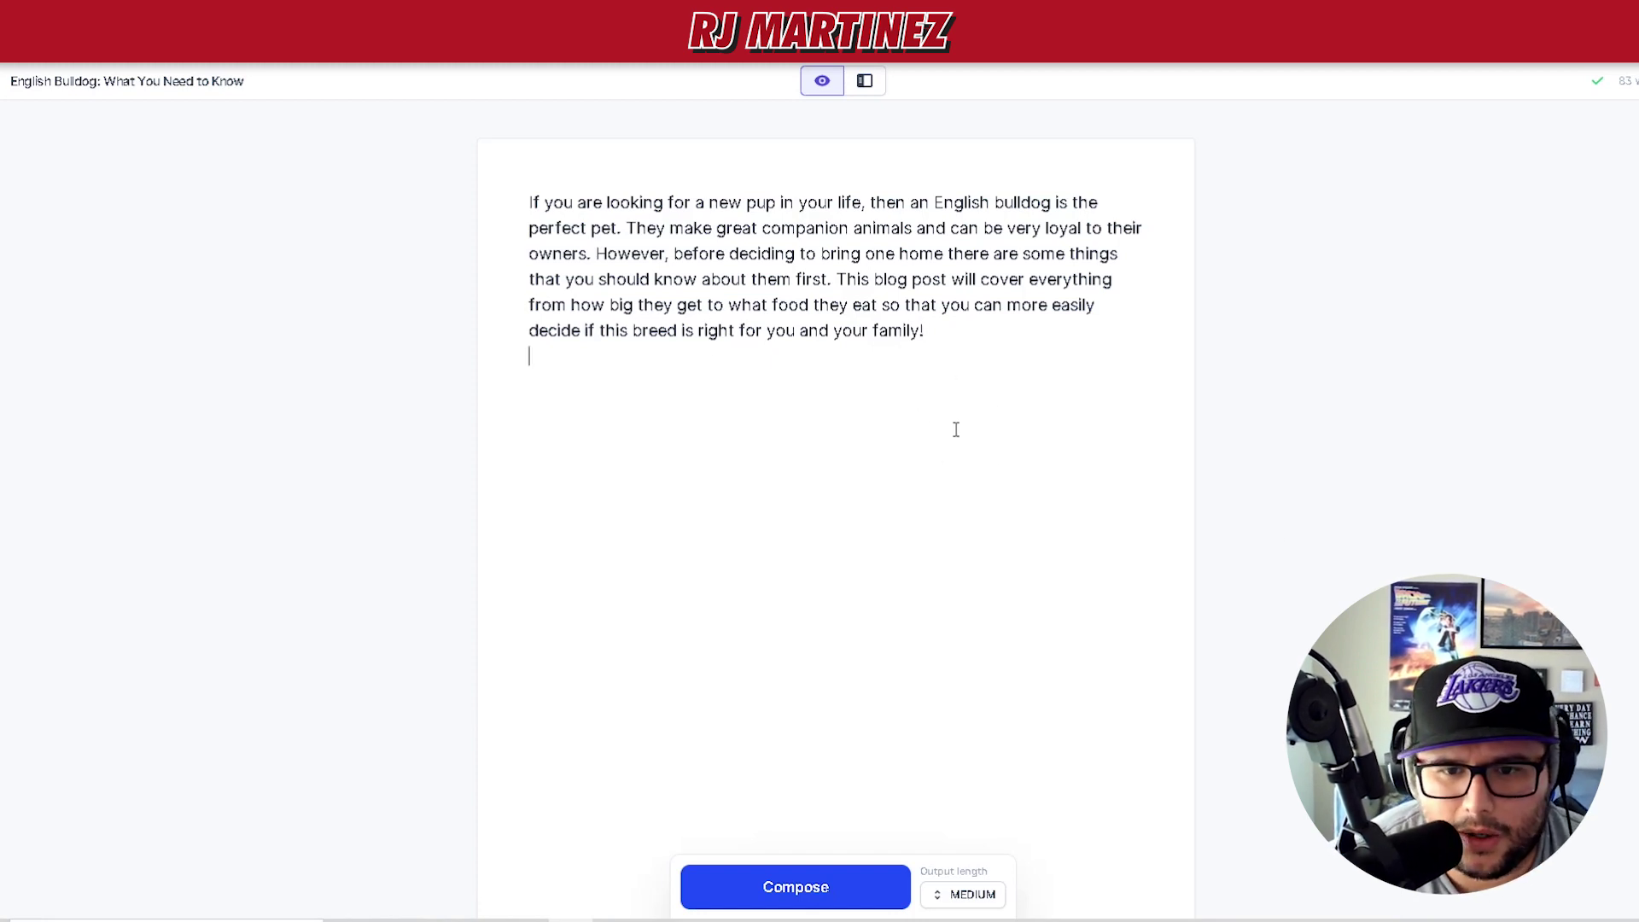
pyautogui.press('Return')
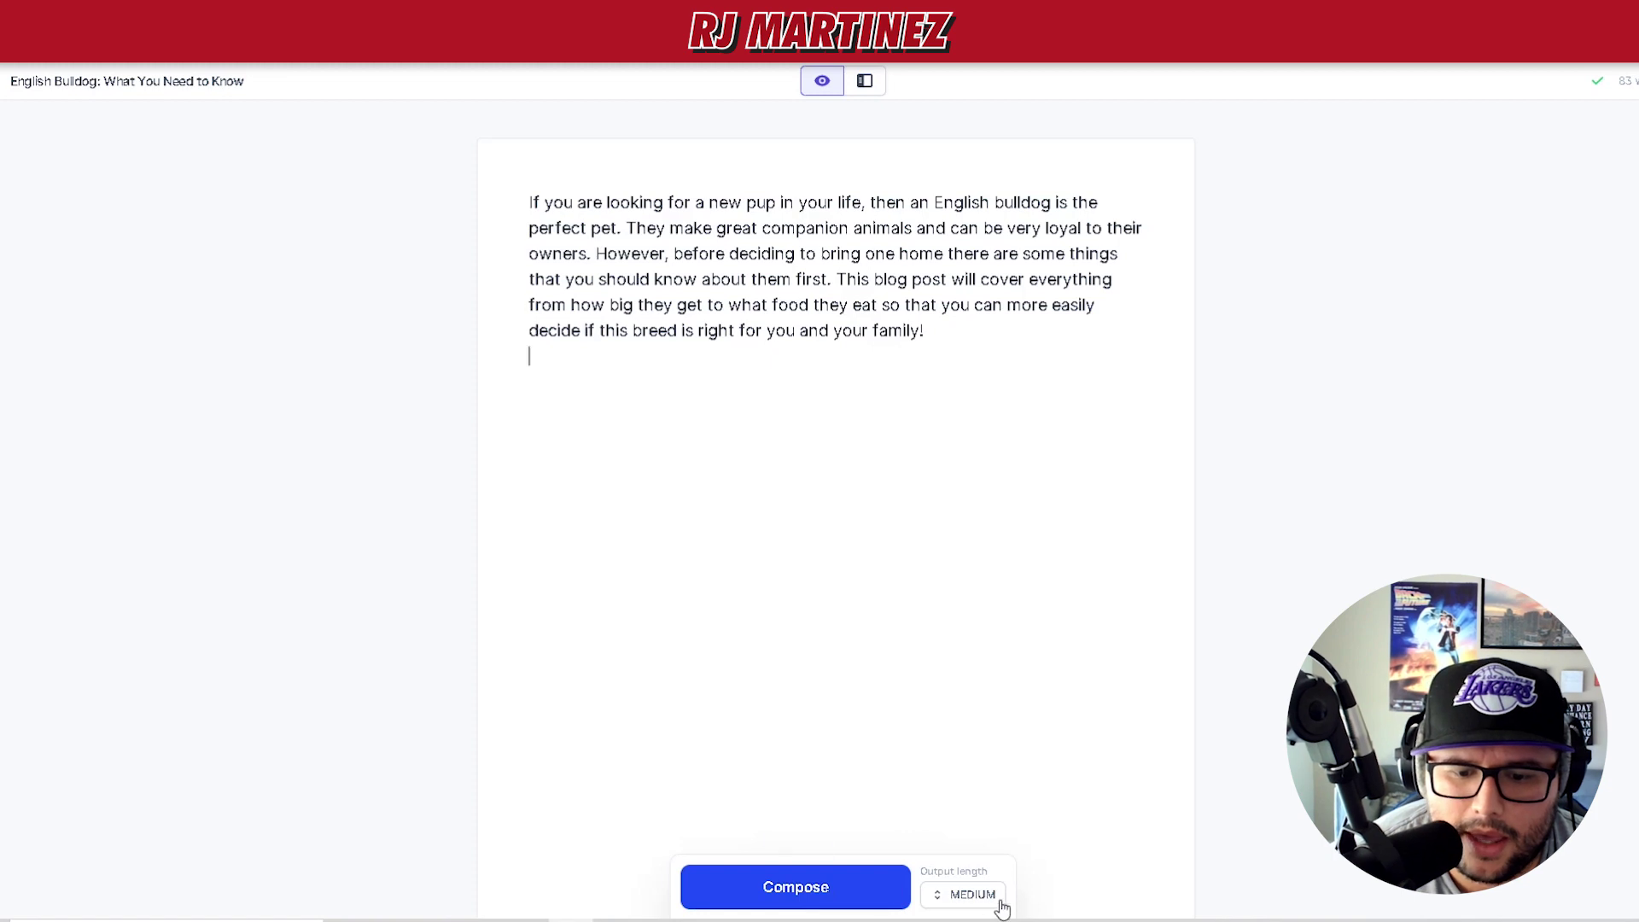
pyautogui.click(970, 898)
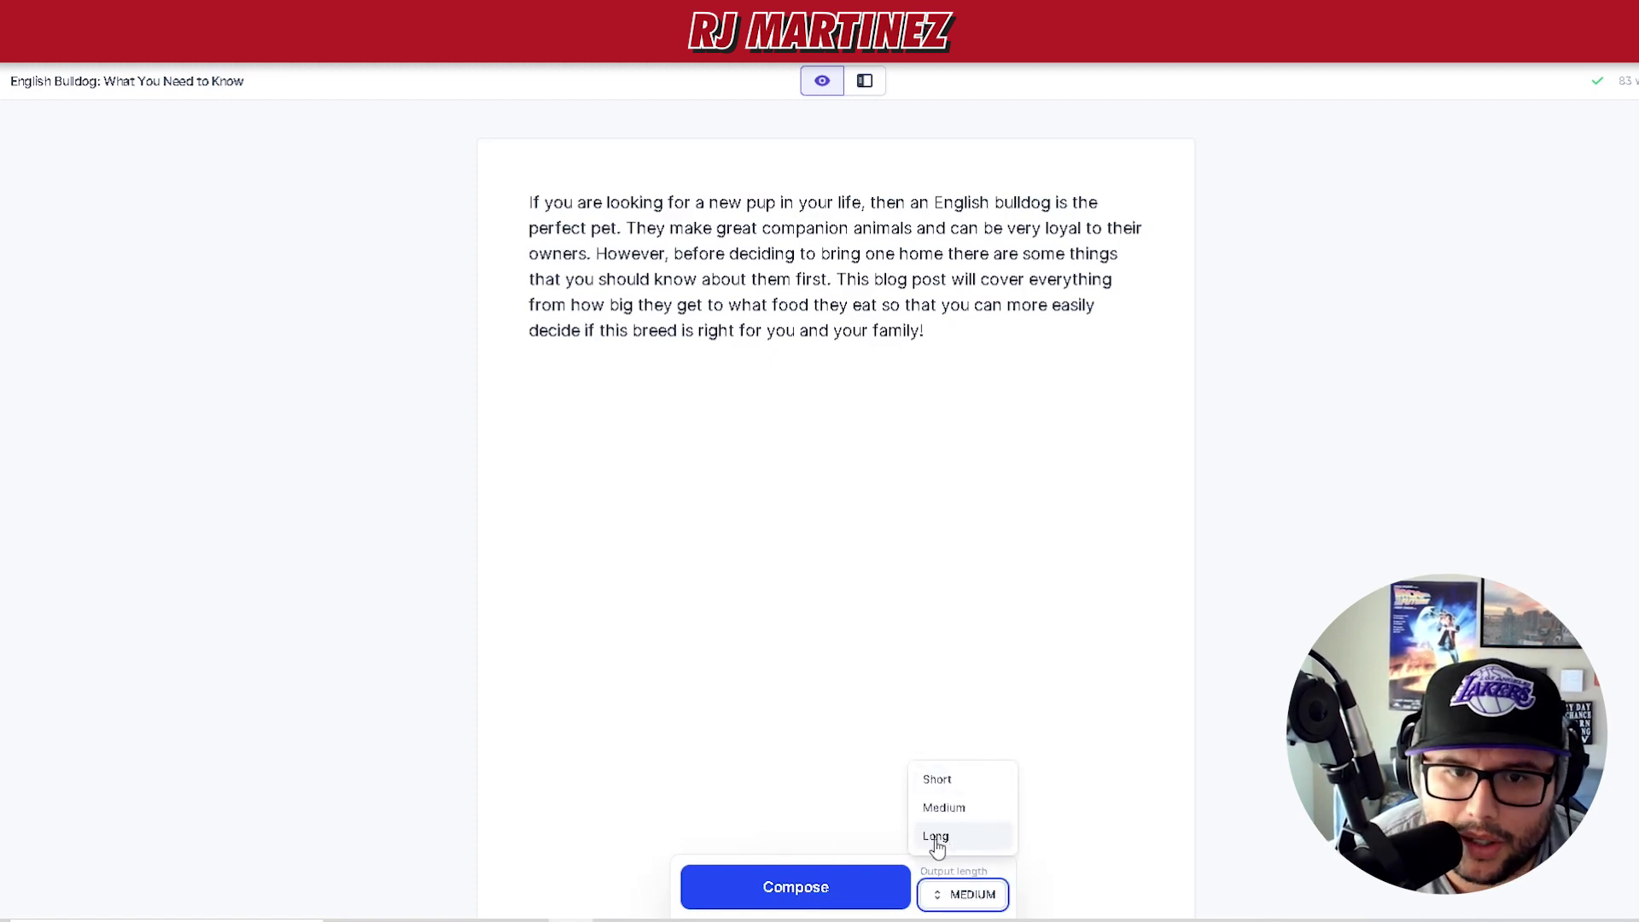
pyautogui.click(936, 840)
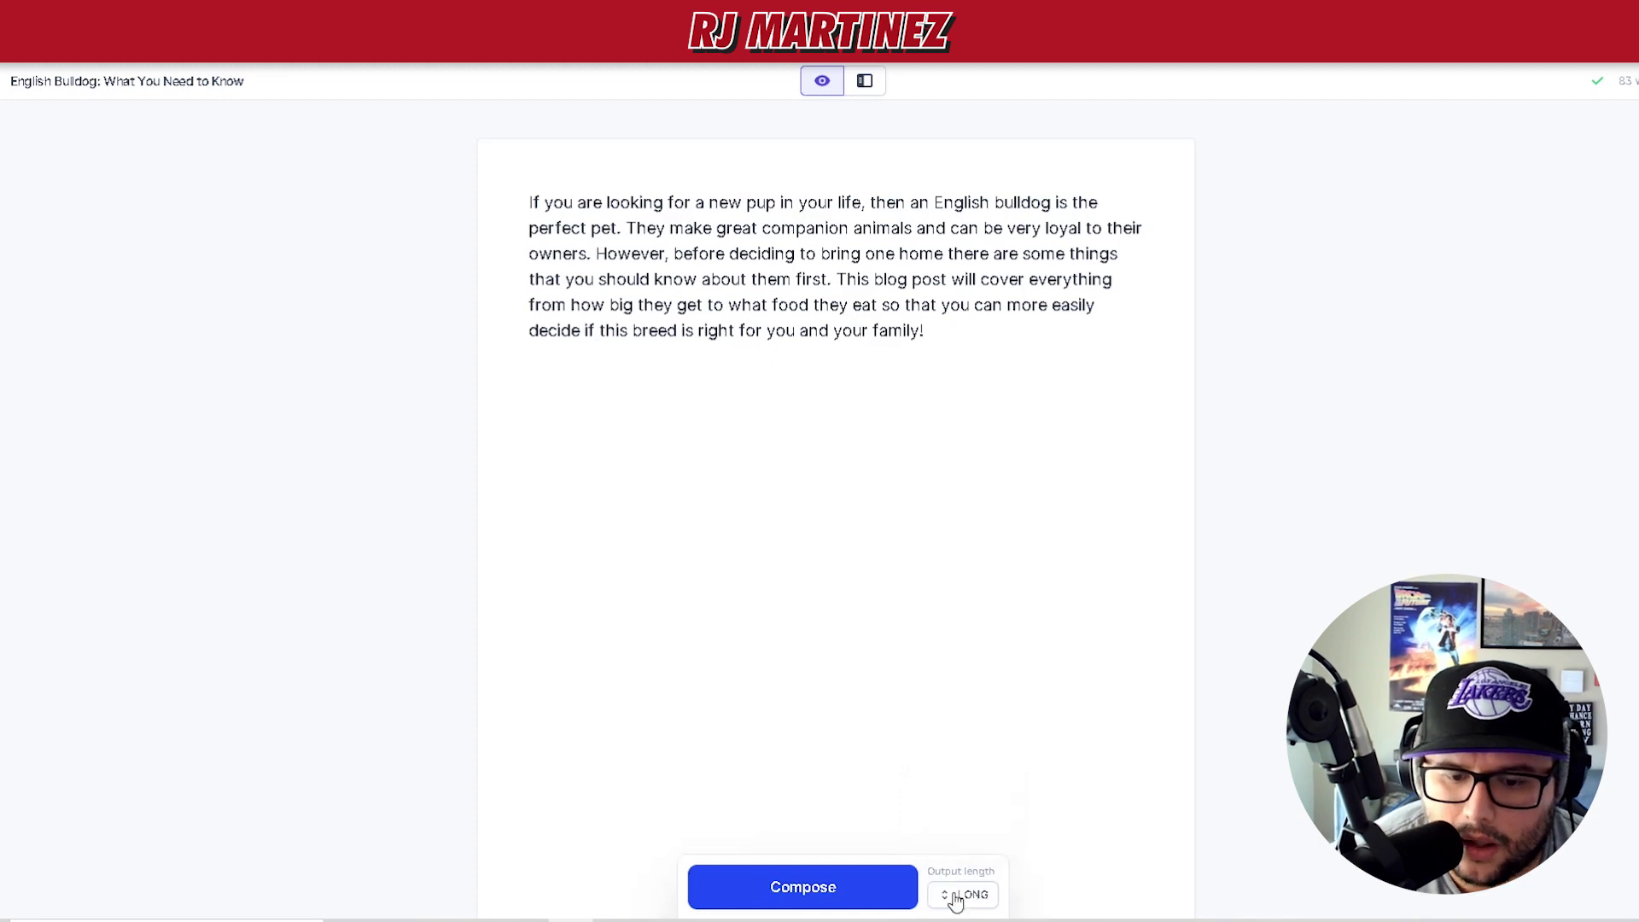
pyautogui.click(941, 837)
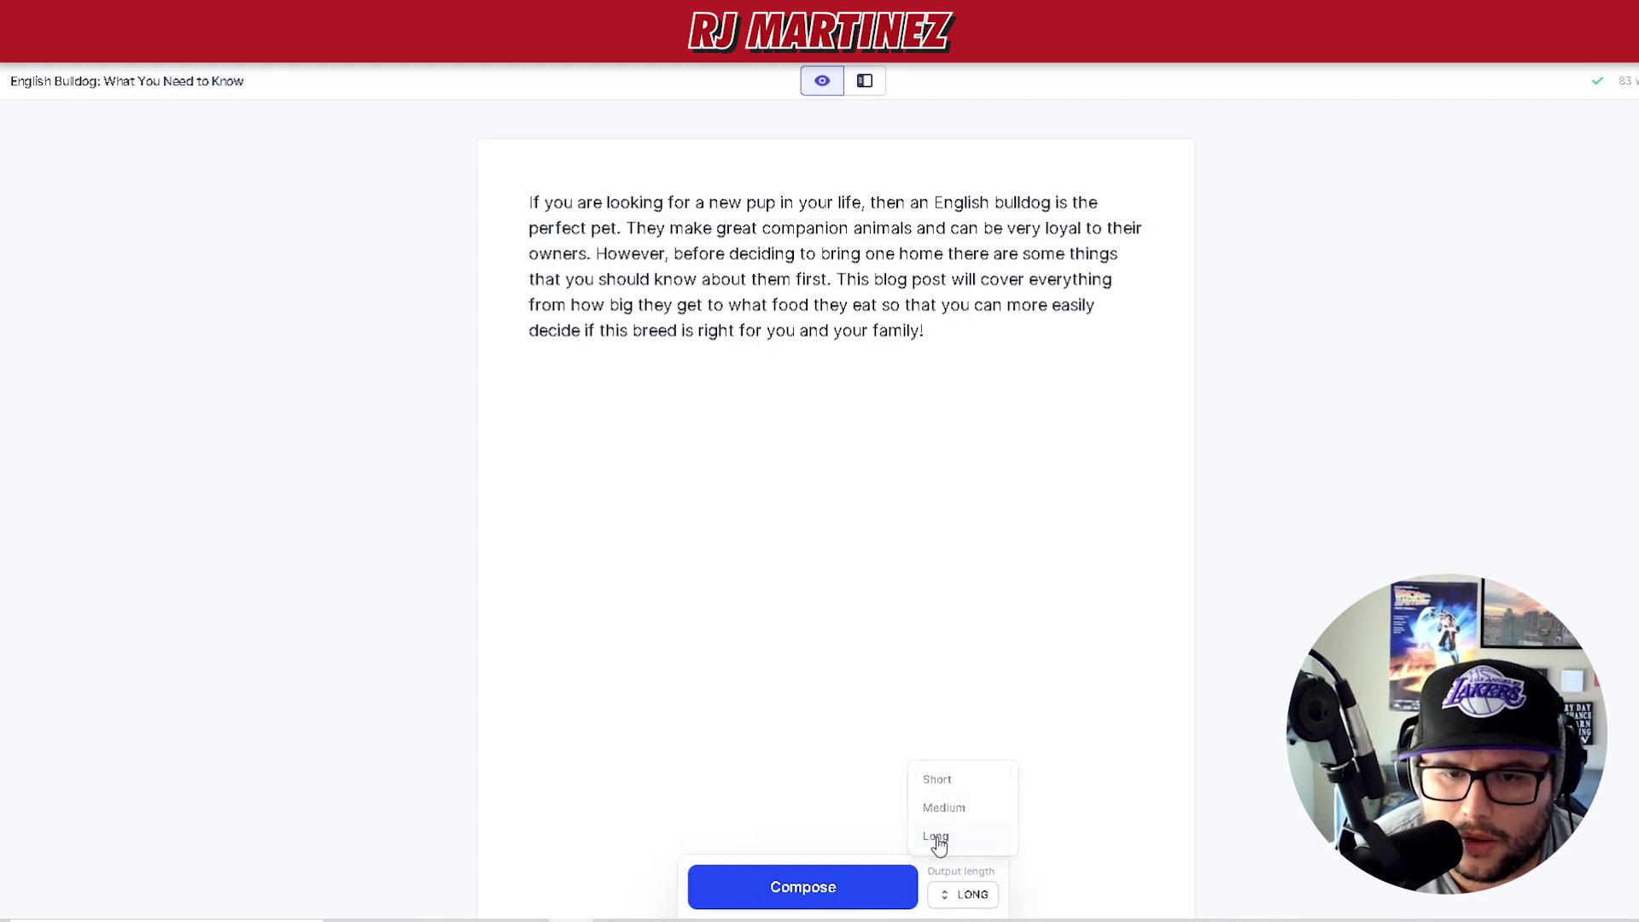
pyautogui.click(583, 465)
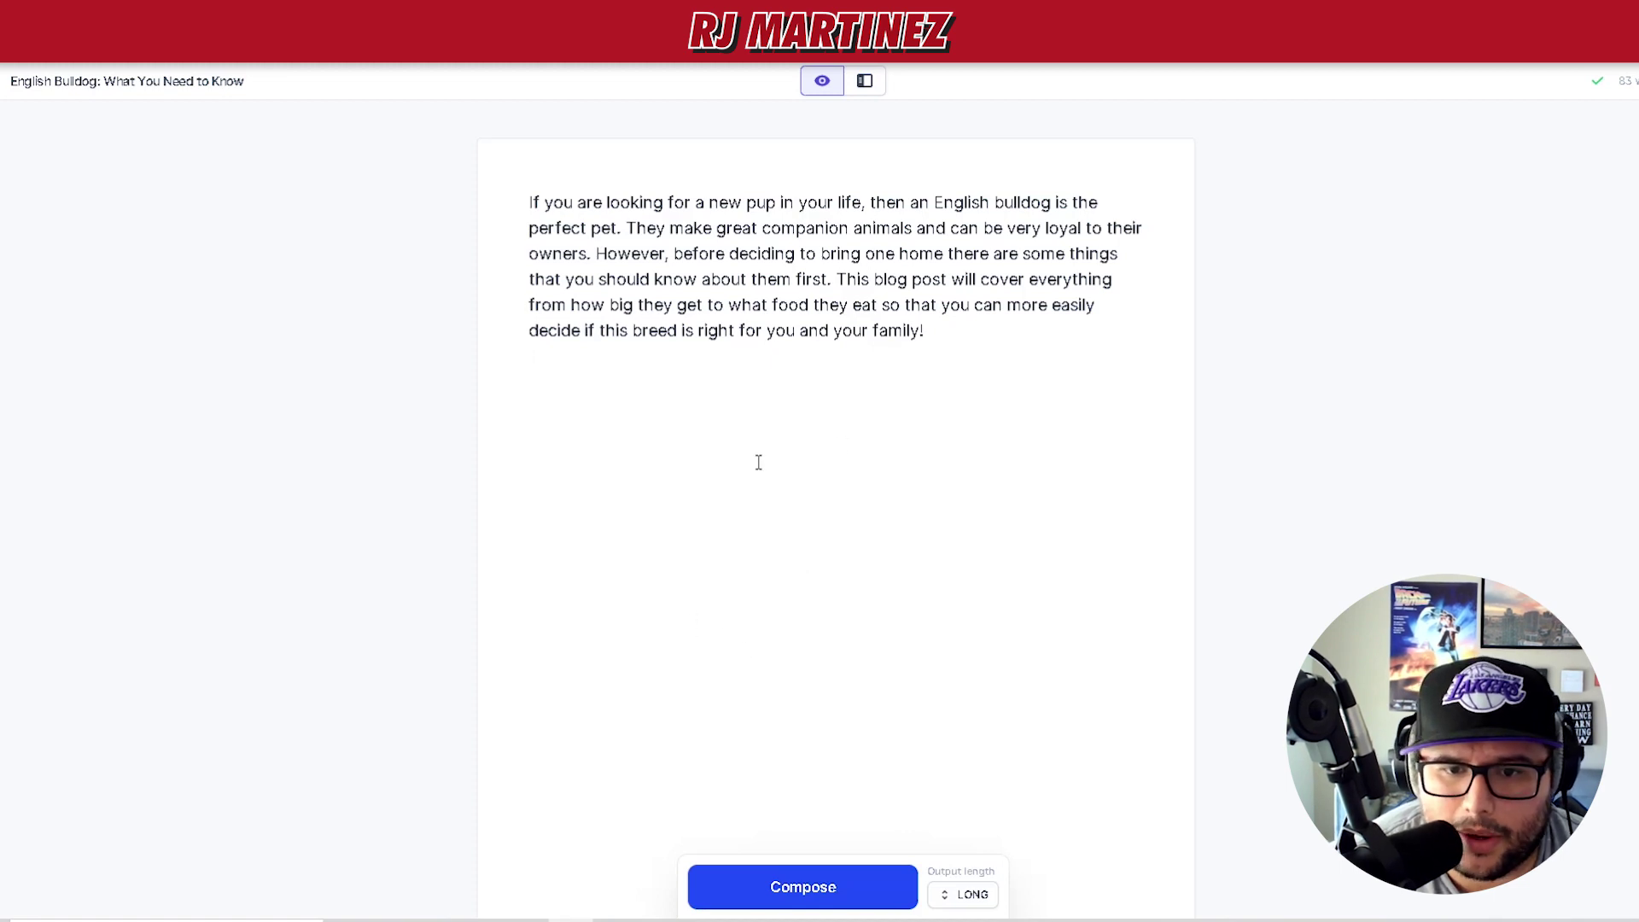
# Step: Compose a passage on bulldog size and personality, then begin a new line with 'Are bulldog m'
pyautogui.click(807, 895)
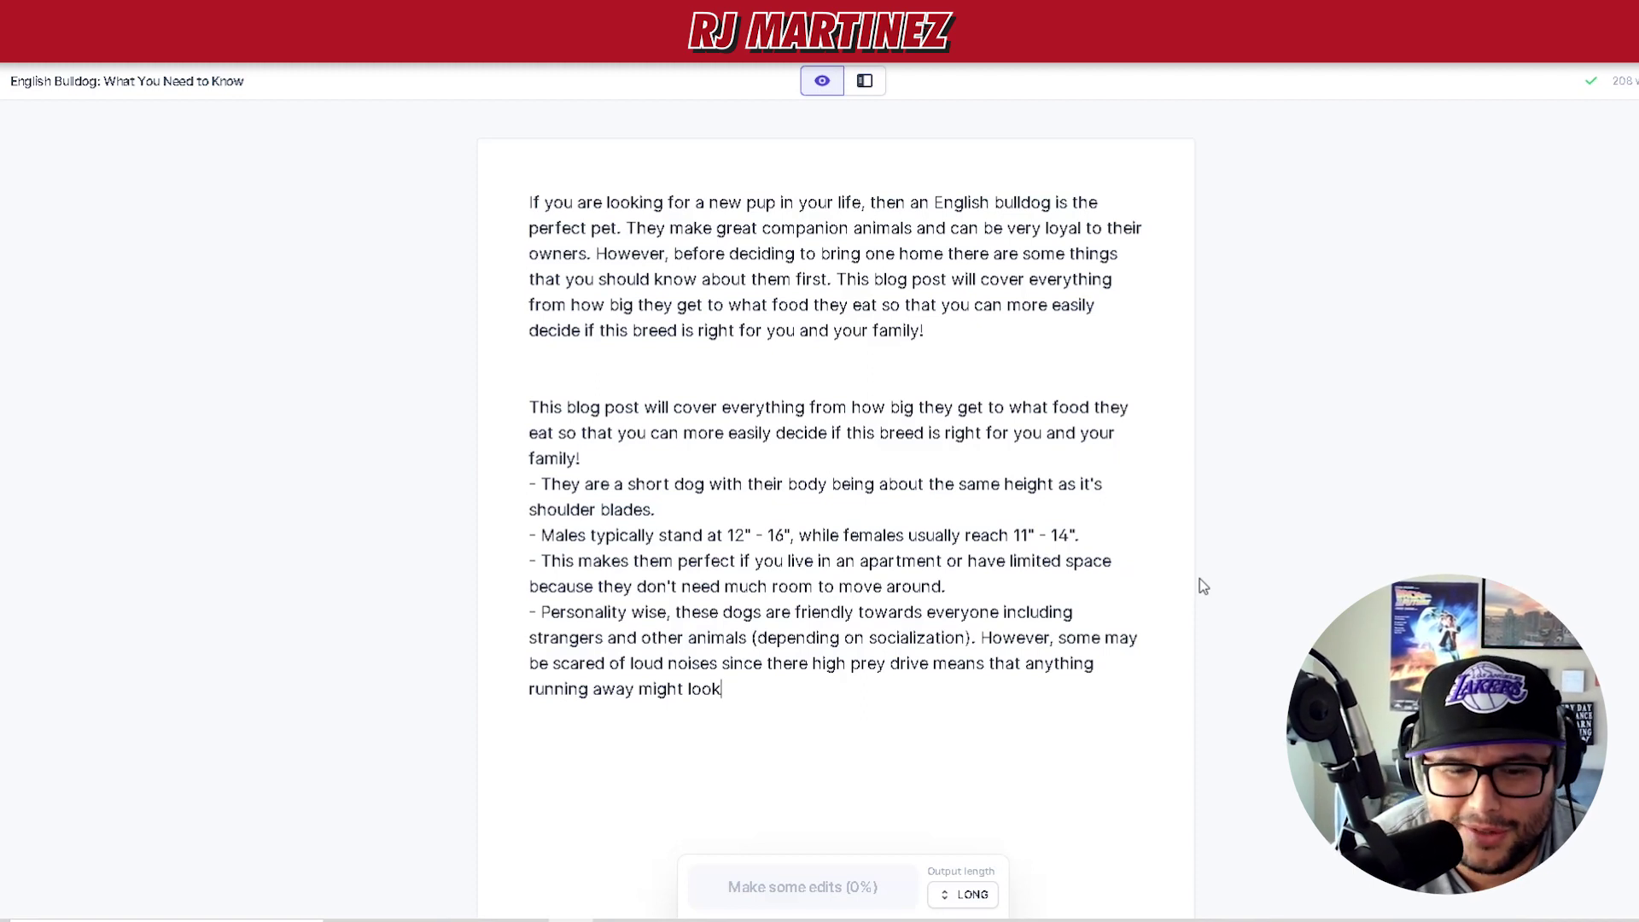
pyautogui.press('Return')
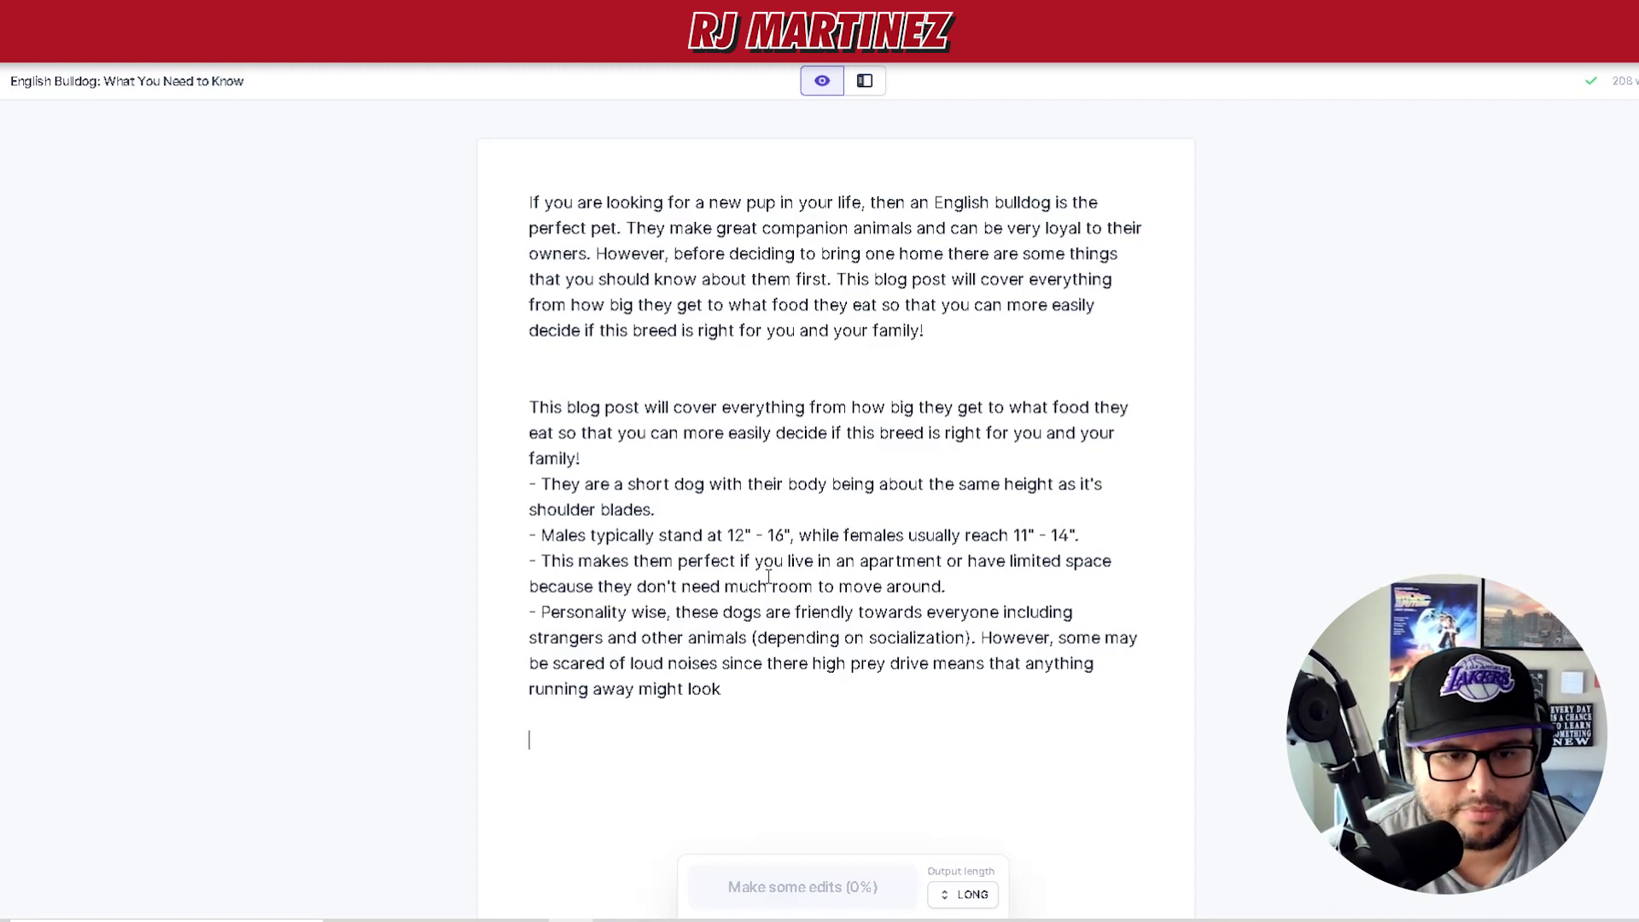
pyautogui.press('Return')
pyautogui.press('Return')
pyautogui.write('Are')
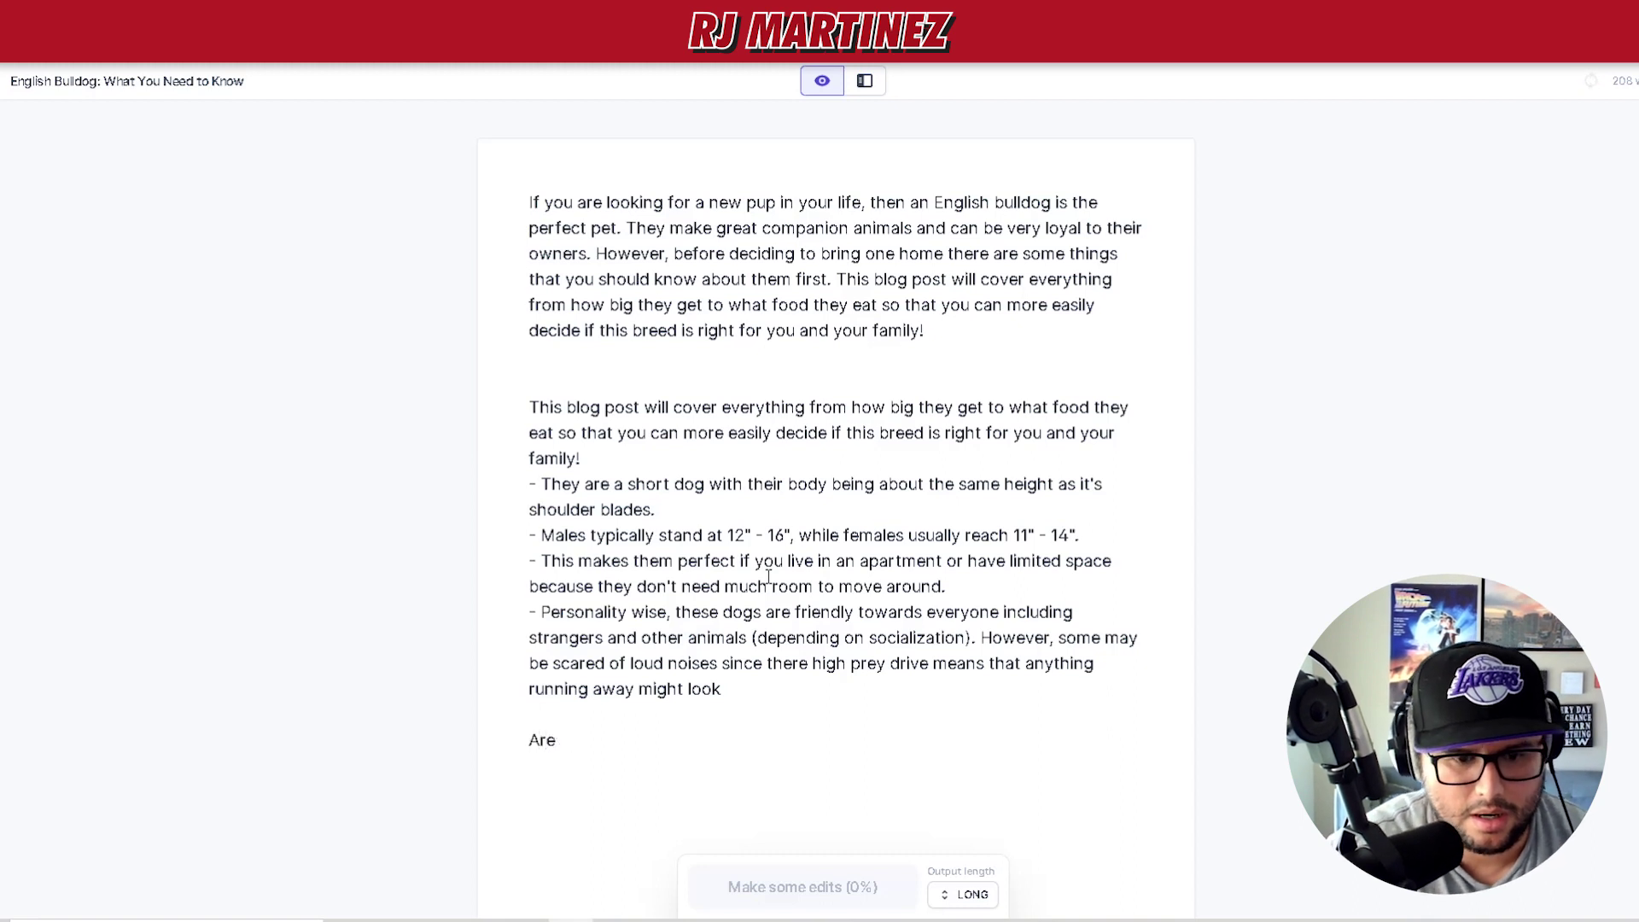
pyautogui.write(' bulldog m')
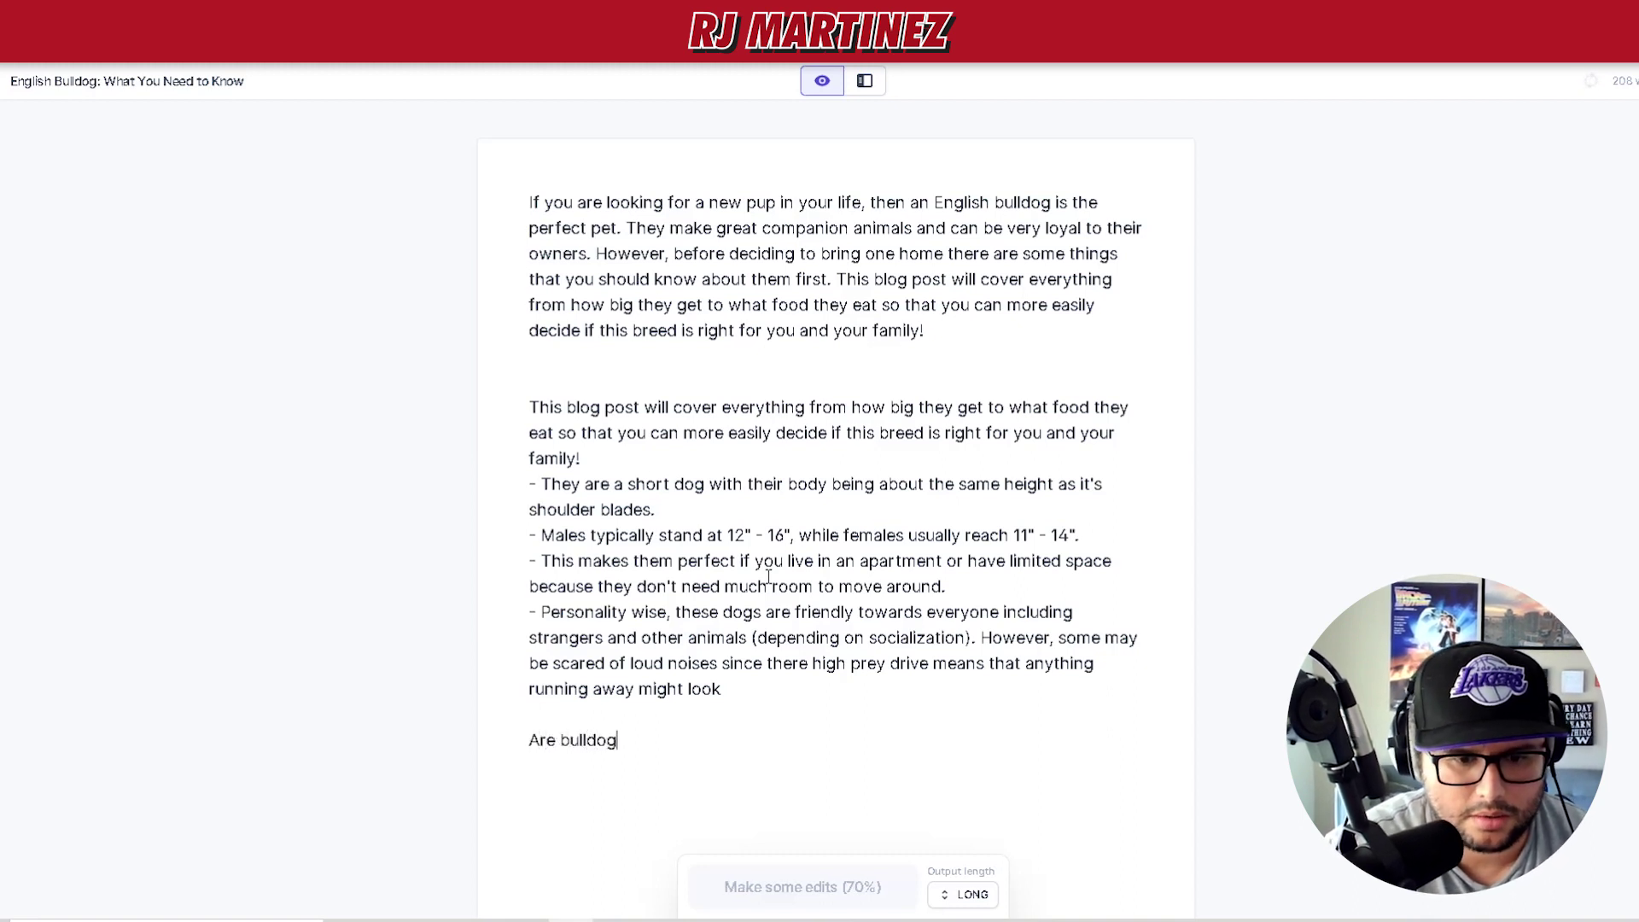
# Step: Finish the question 'Are bulldogs mean', compose its answer, and select the unfinished barking sentence
pyautogui.press('BackSpace')
pyautogui.press('BackSpace')
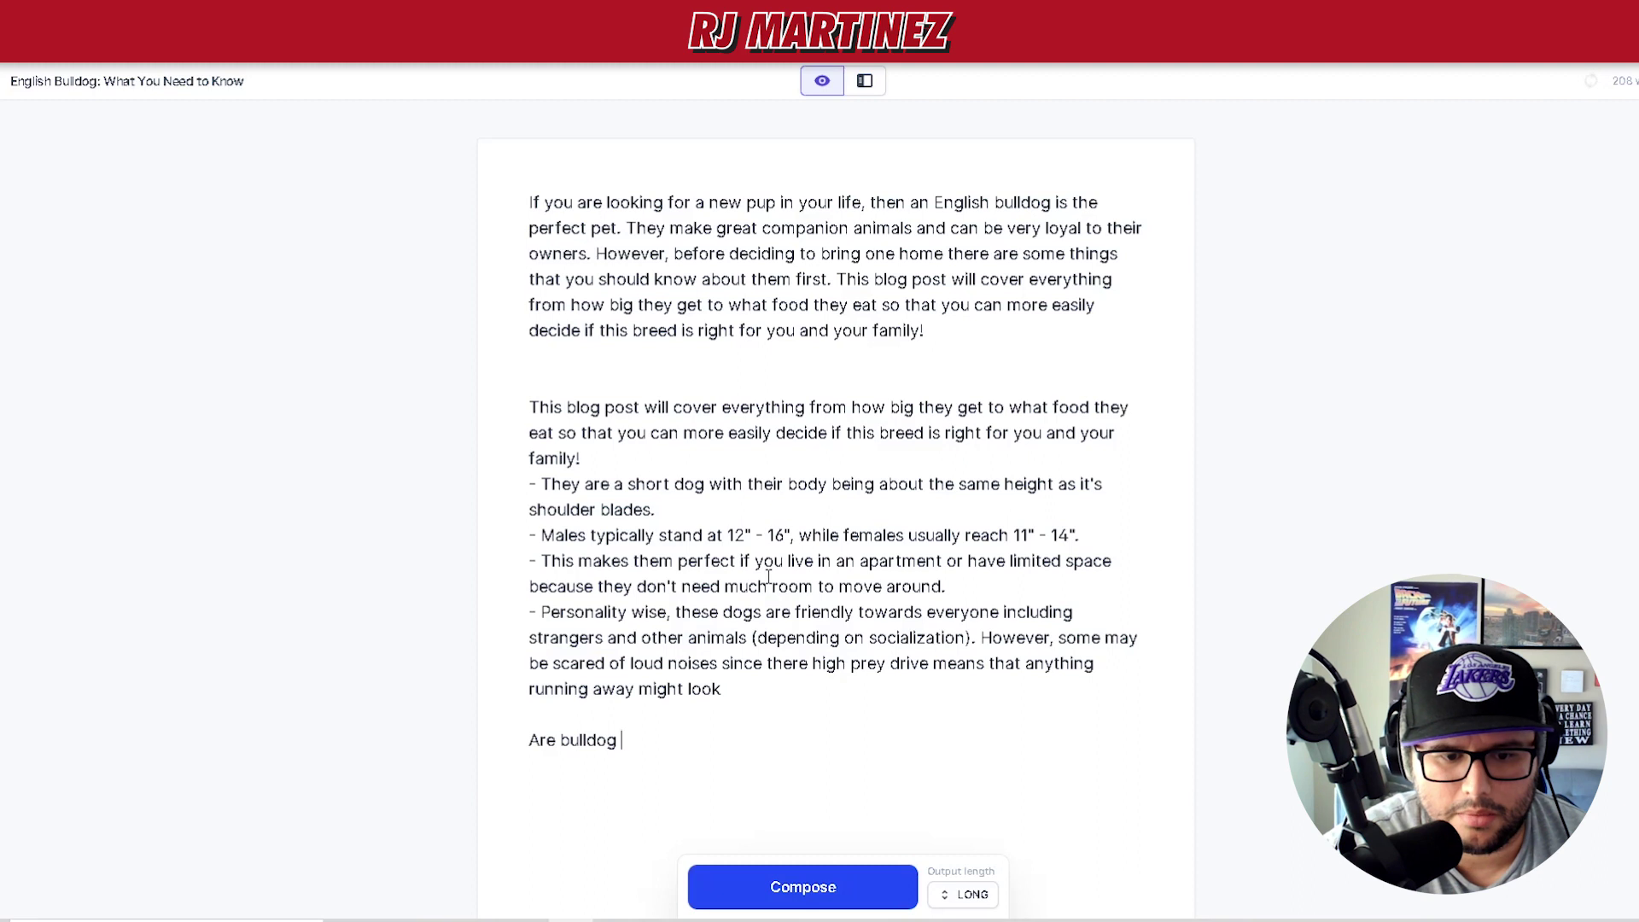
pyautogui.write('s mean')
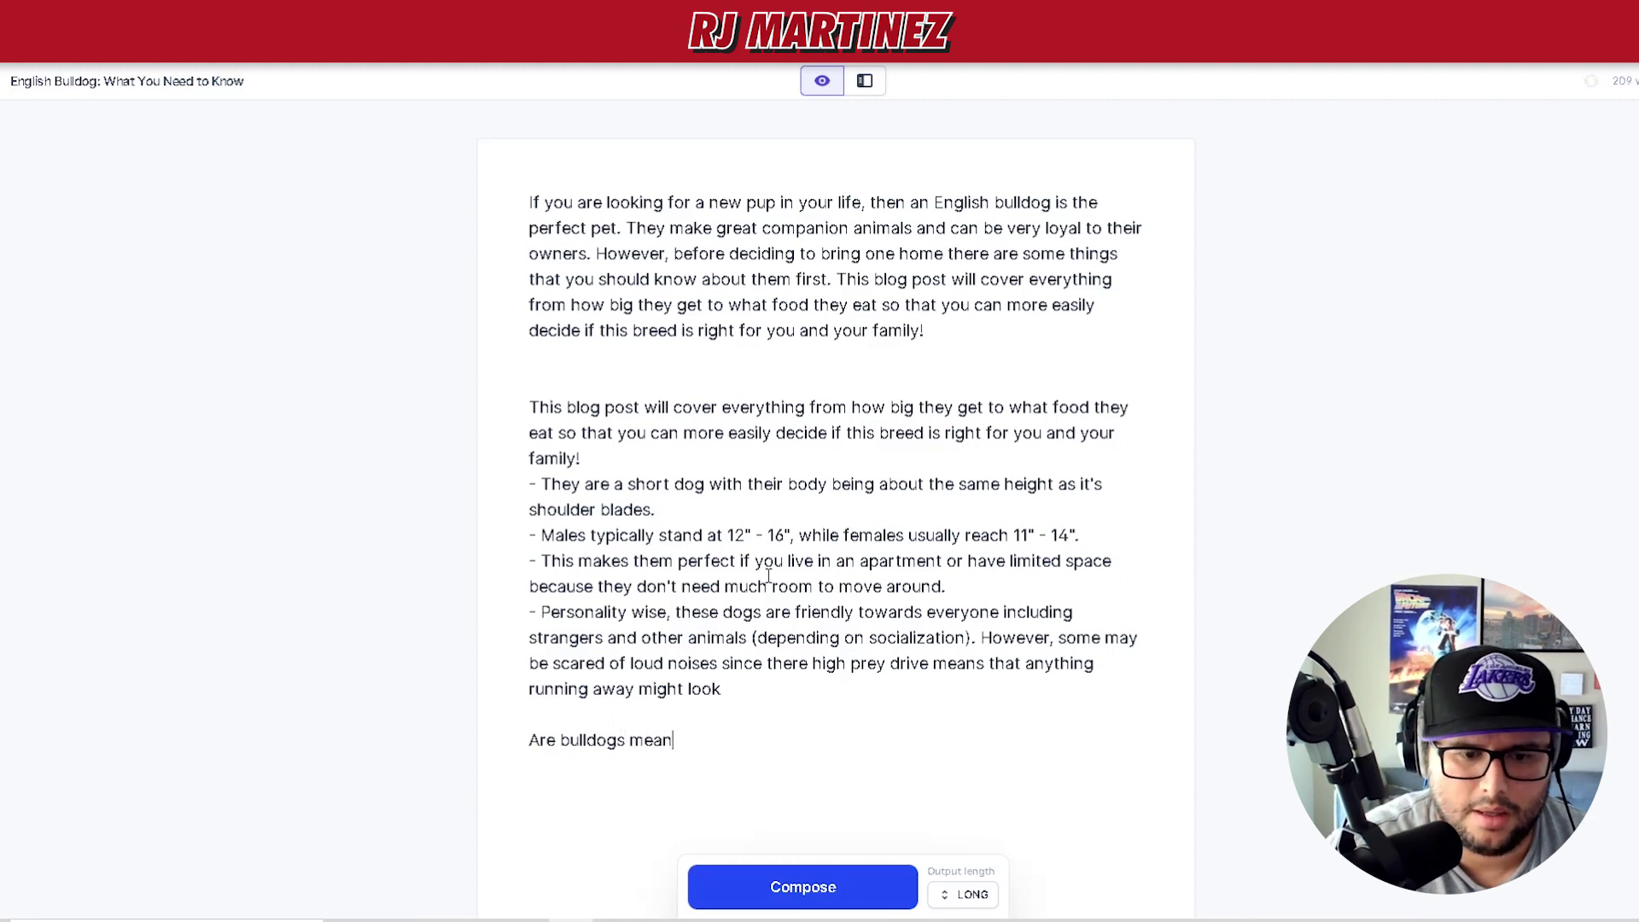
pyautogui.click(849, 889)
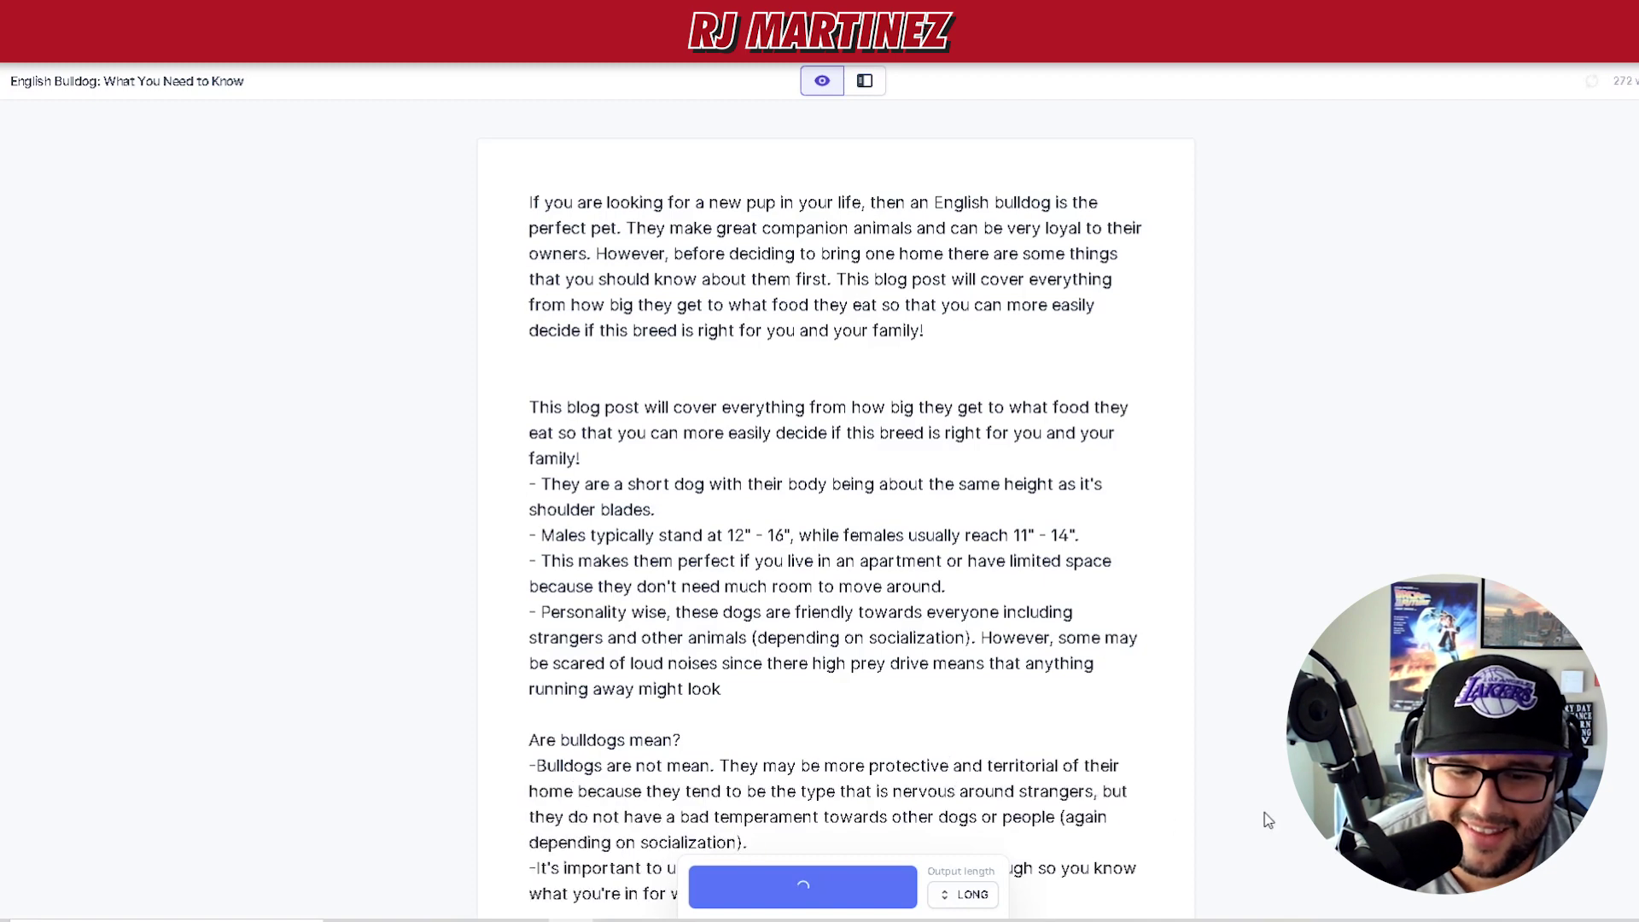
pyautogui.scroll(-2, 1234, 771)
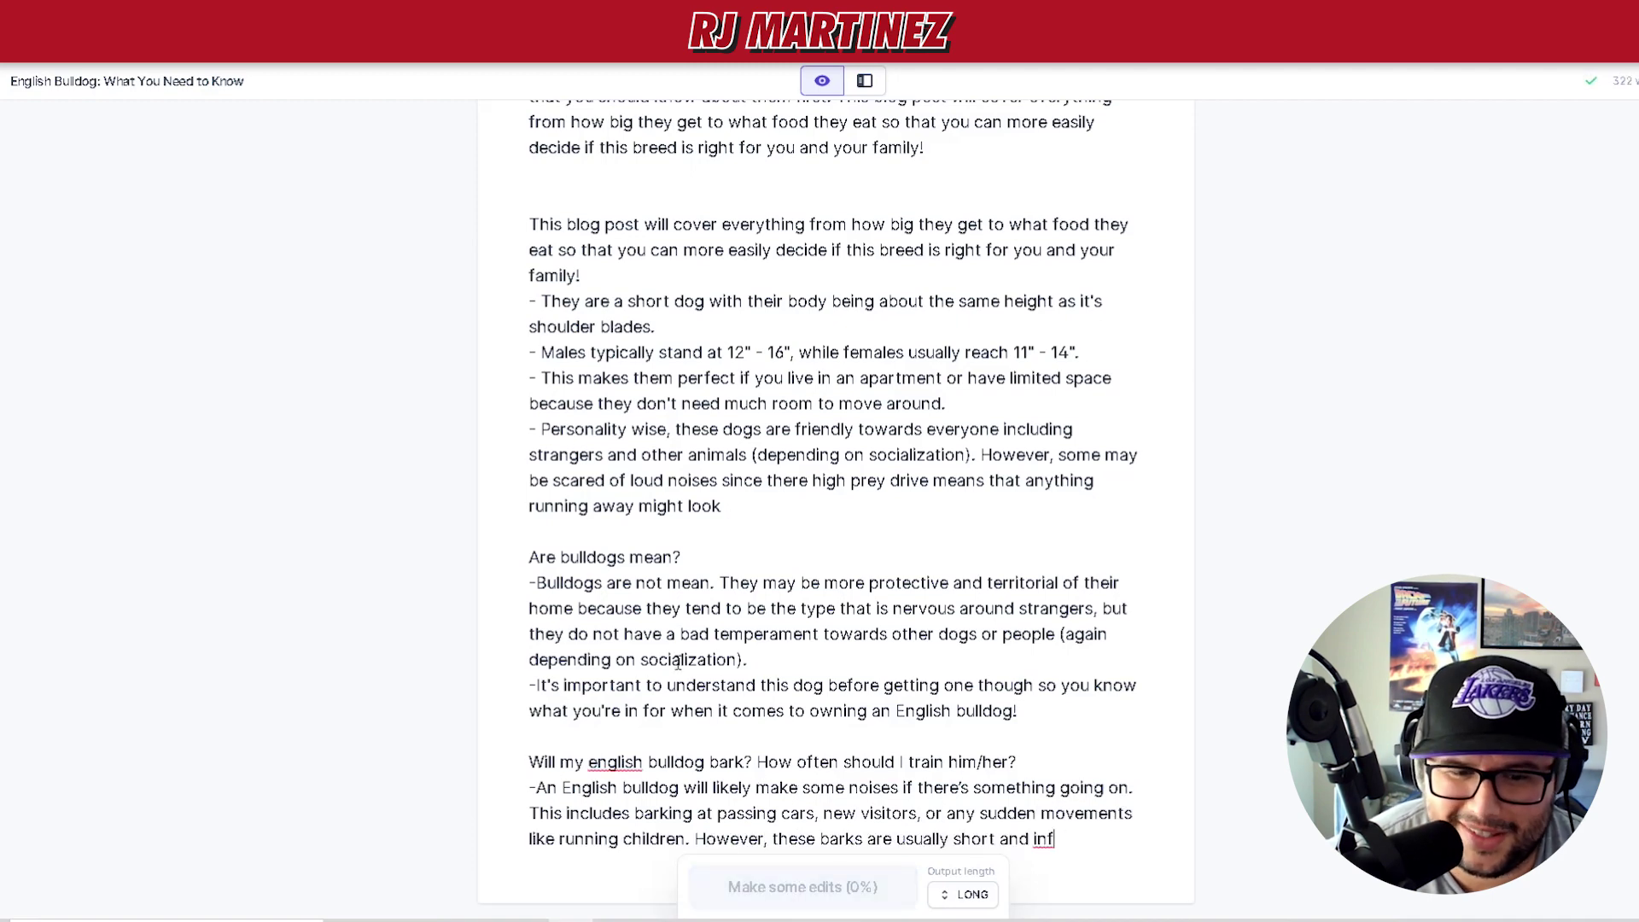
pyautogui.scroll(3, 797, 749)
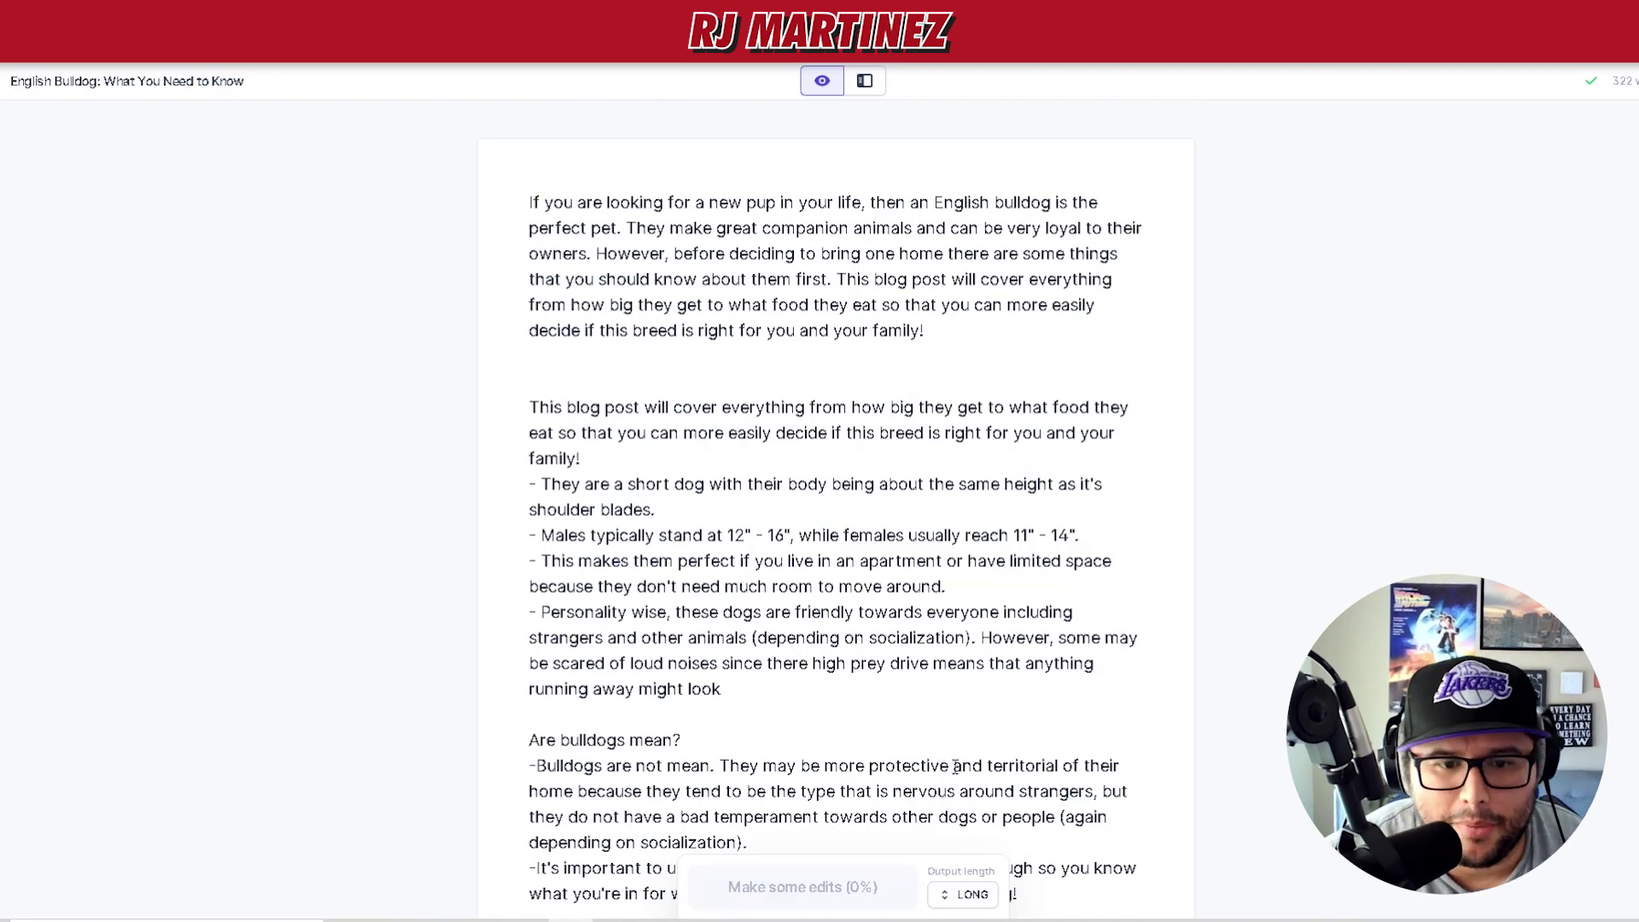
pyautogui.scroll(-2, 854, 717)
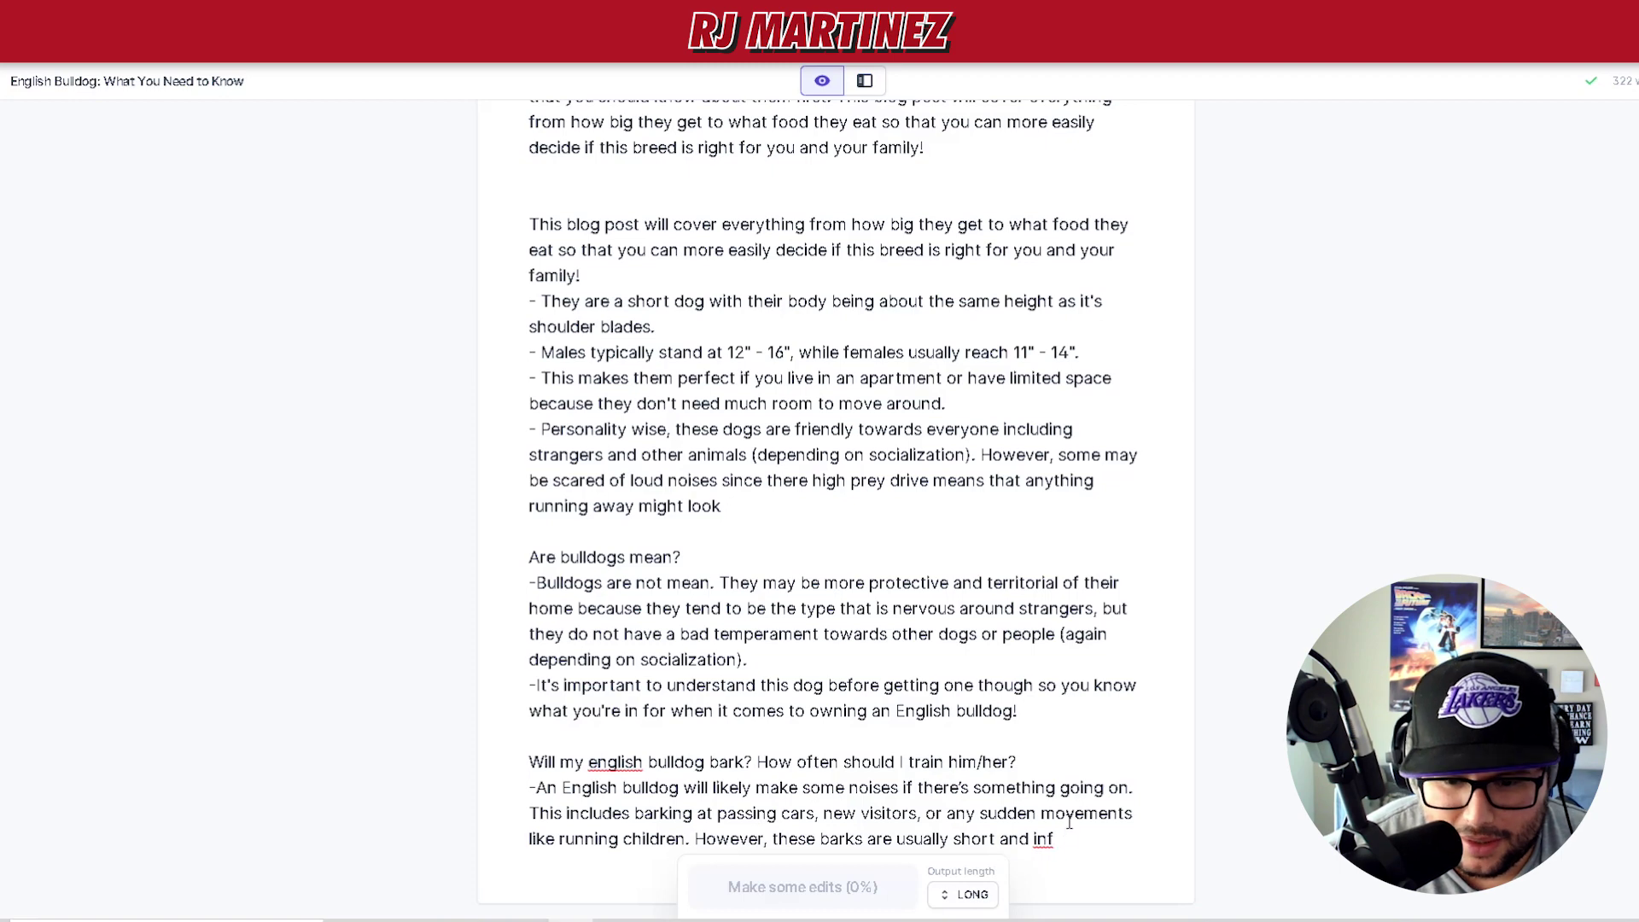
pyautogui.scroll(-3, 1052, 803)
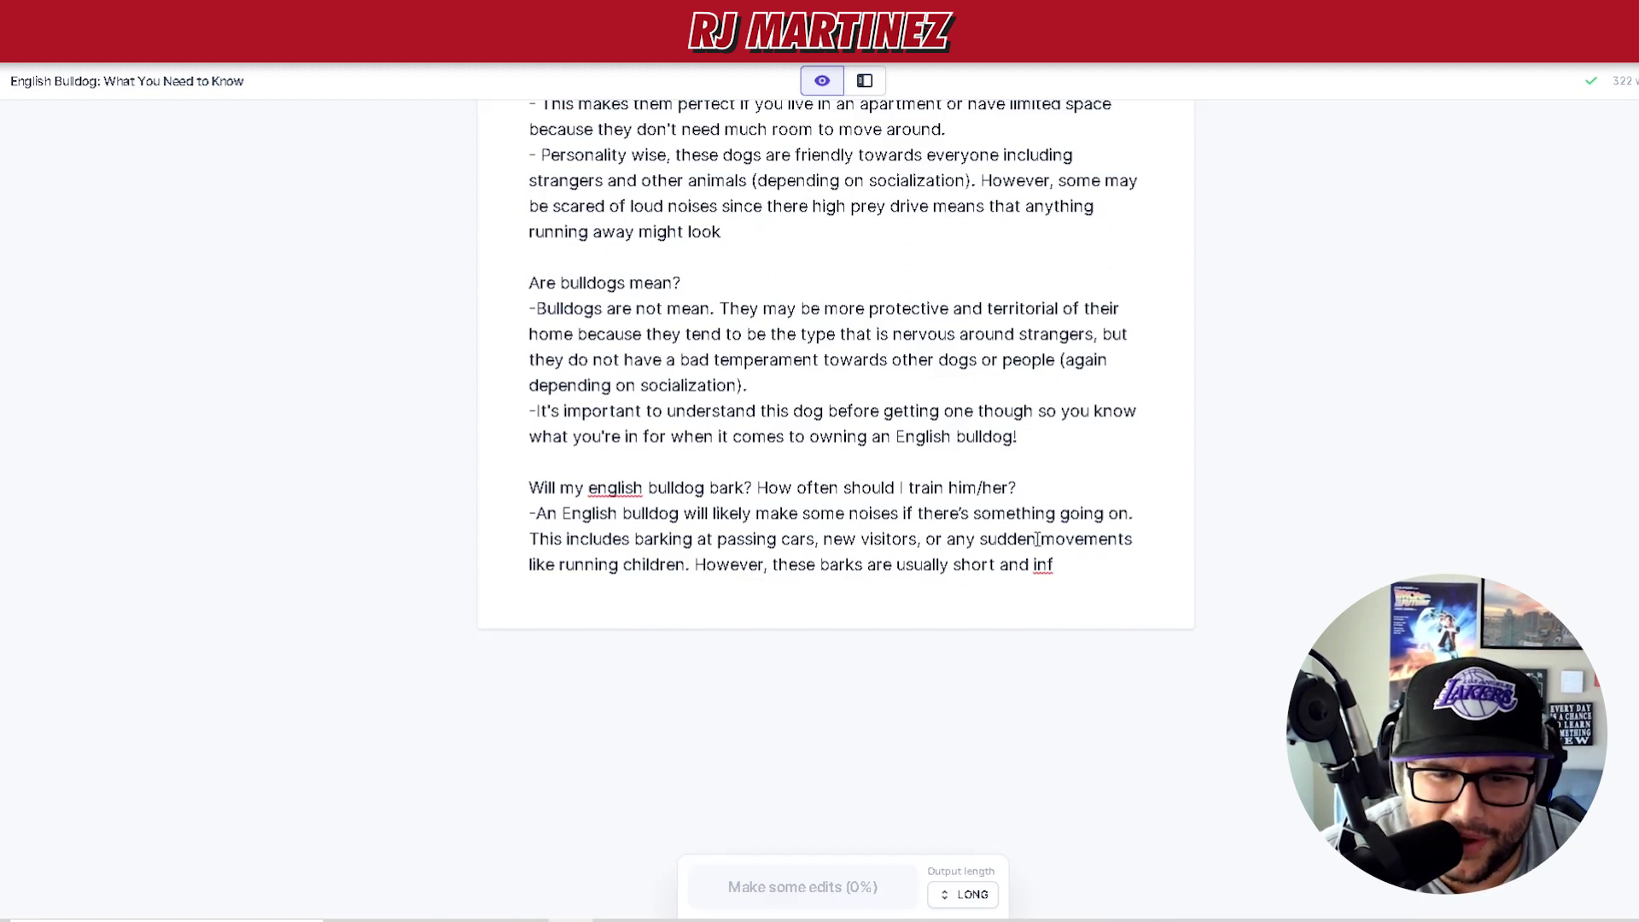
pyautogui.moveTo(1055, 567); pyautogui.dragTo(695, 565)
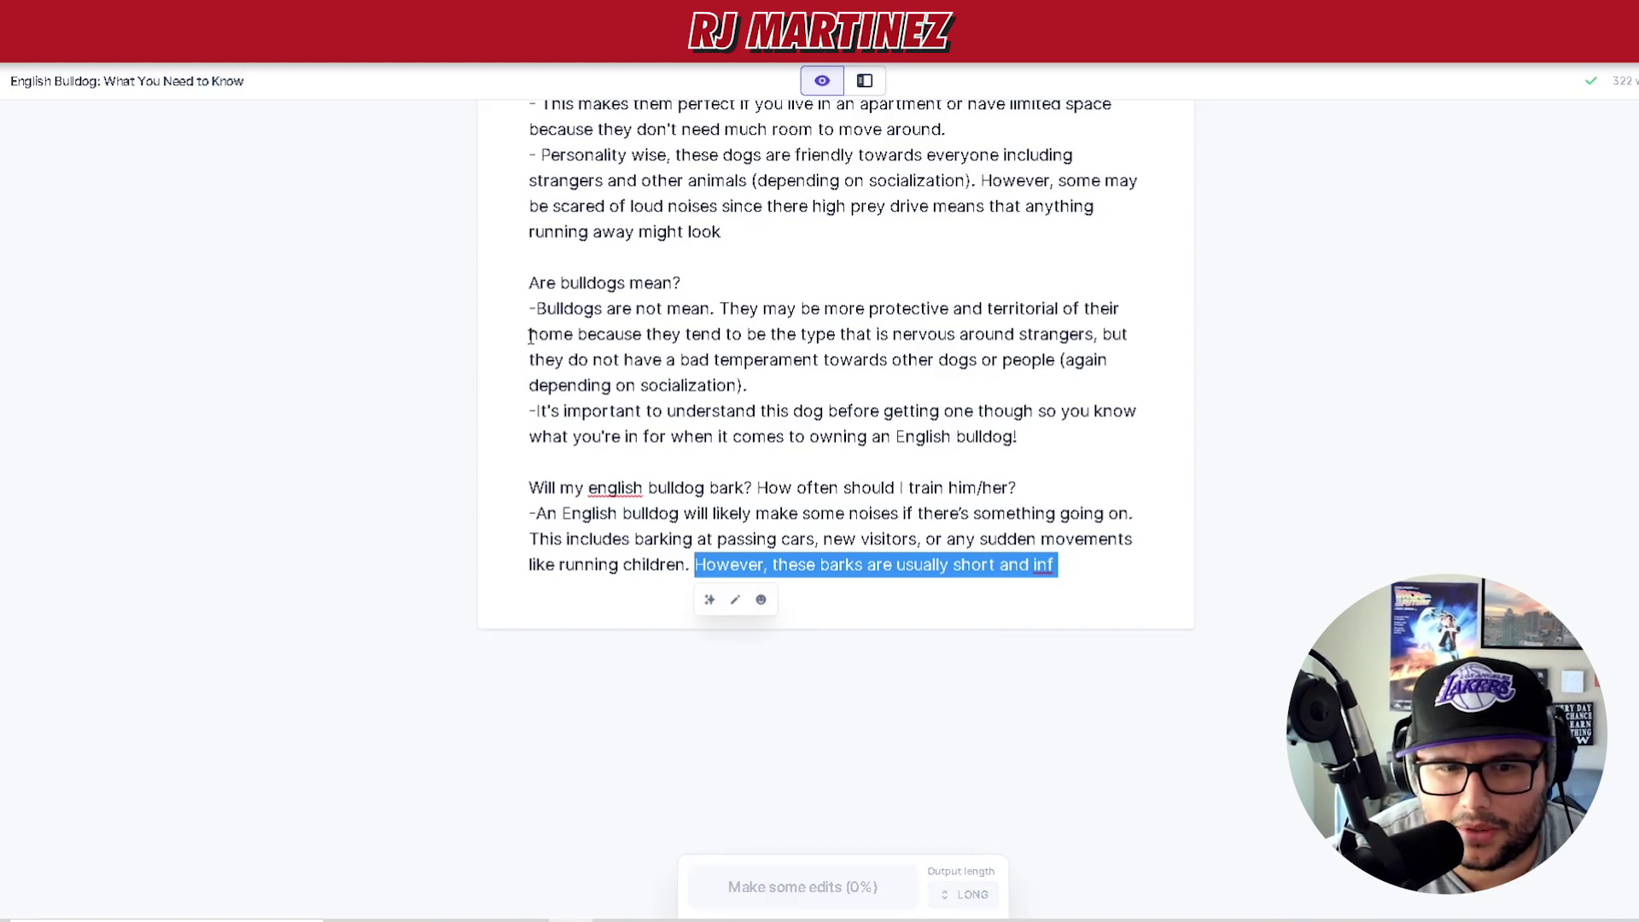
pyautogui.hotkey('ctrl', 't')
# Step: Search Google for 'english bulldog'
pyautogui.write('googl')
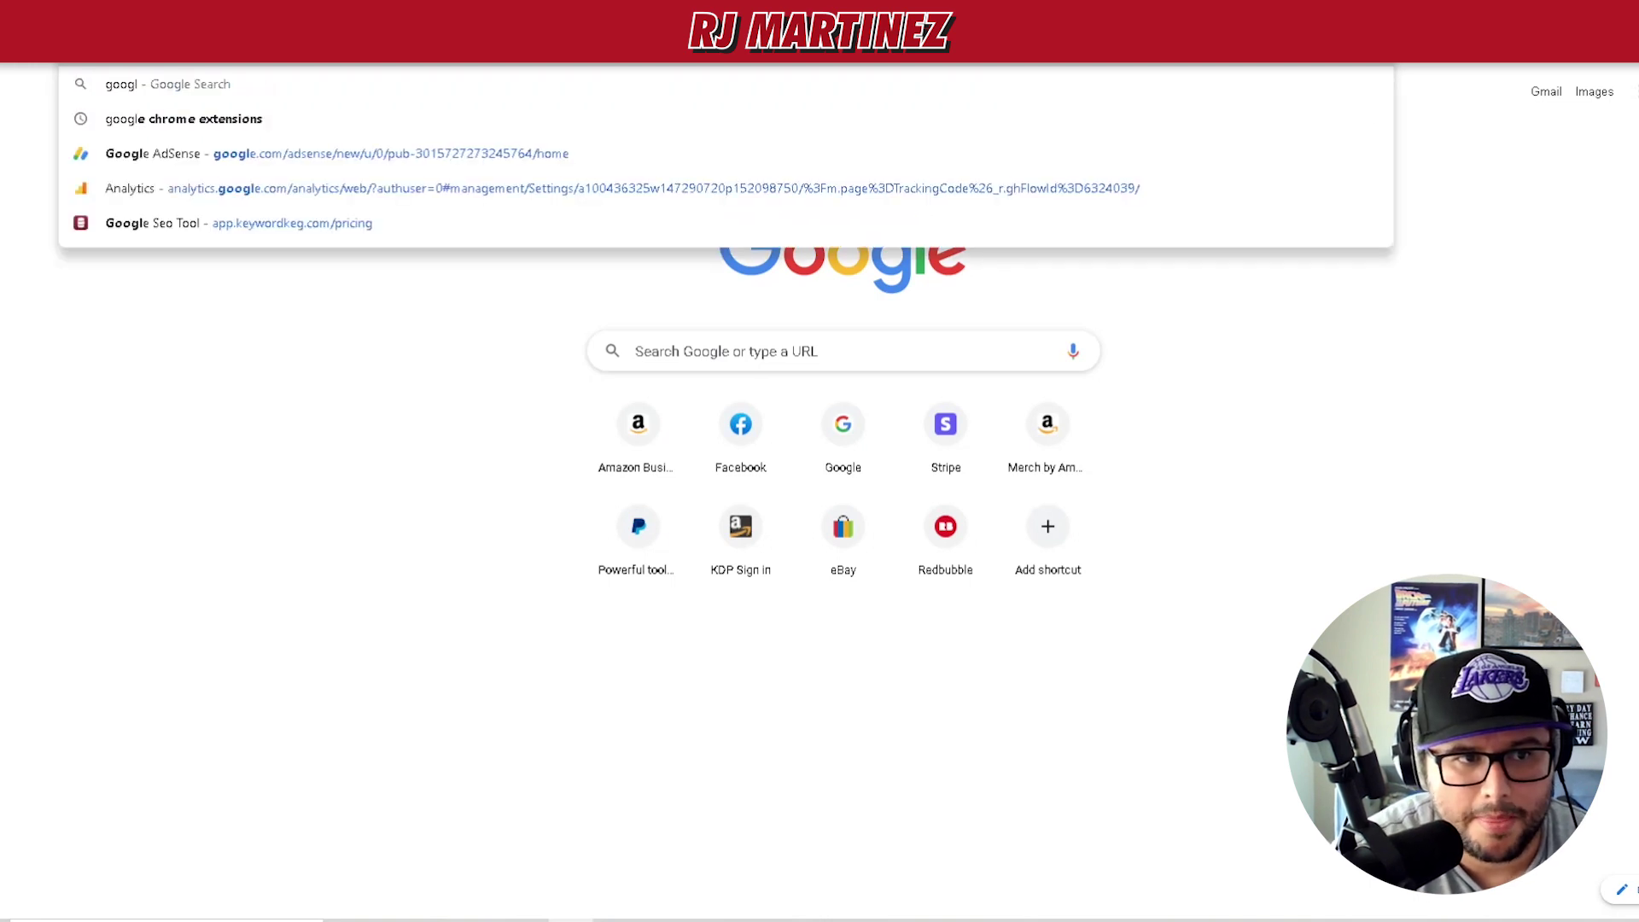
pyautogui.press('Return')
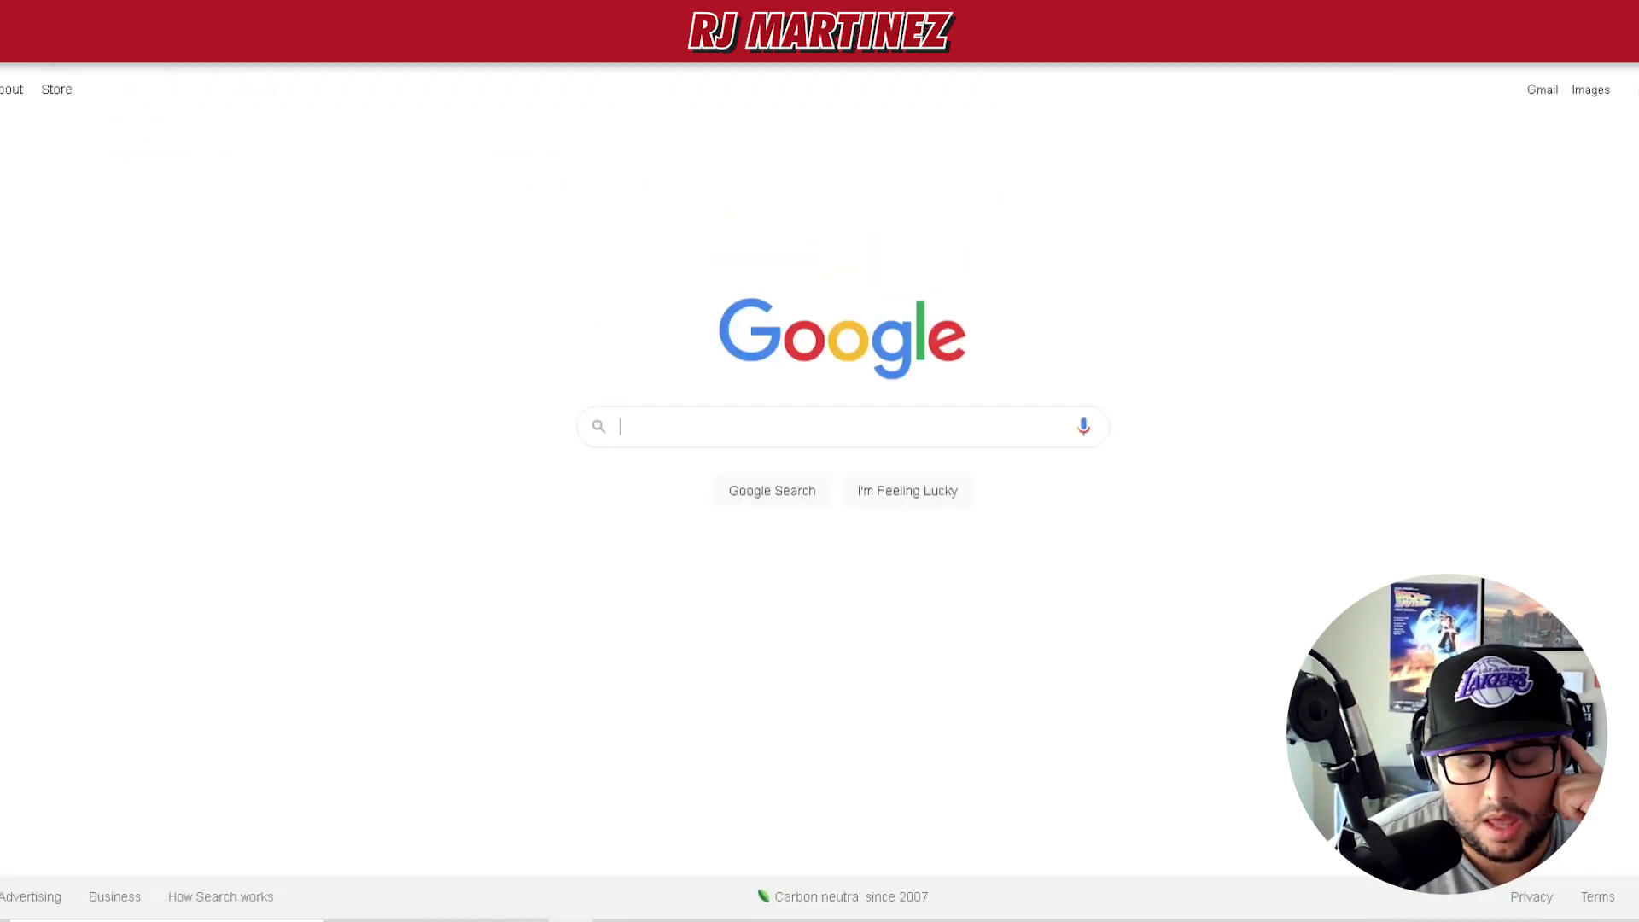
pyautogui.write('engl')
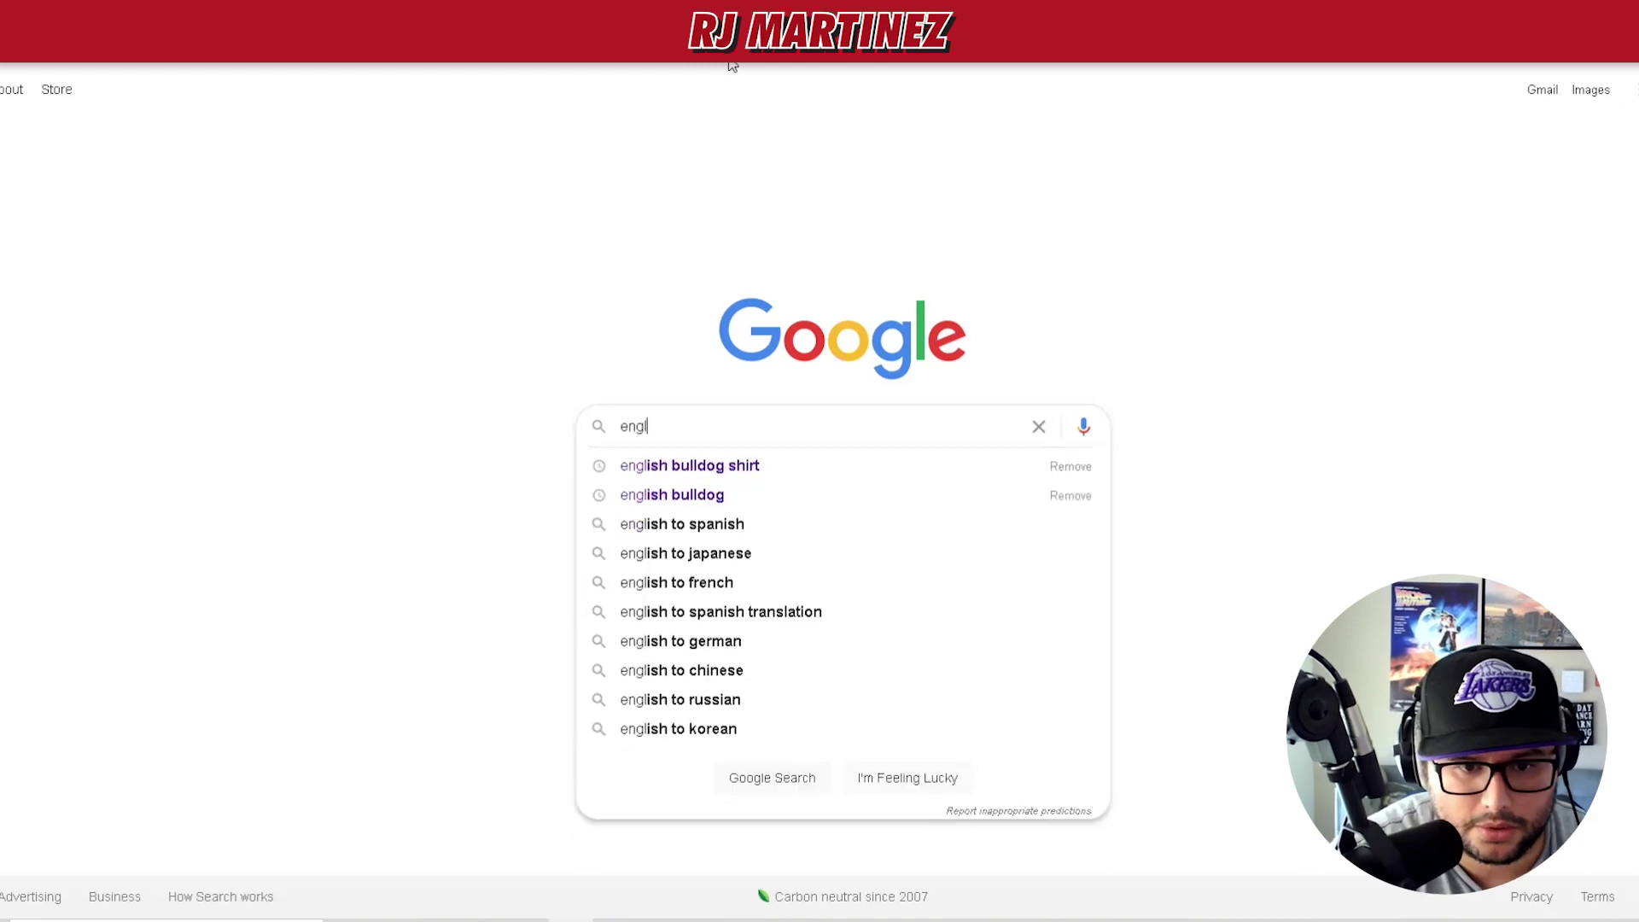
pyautogui.press('Down')
pyautogui.press('Down')
pyautogui.press('Return')
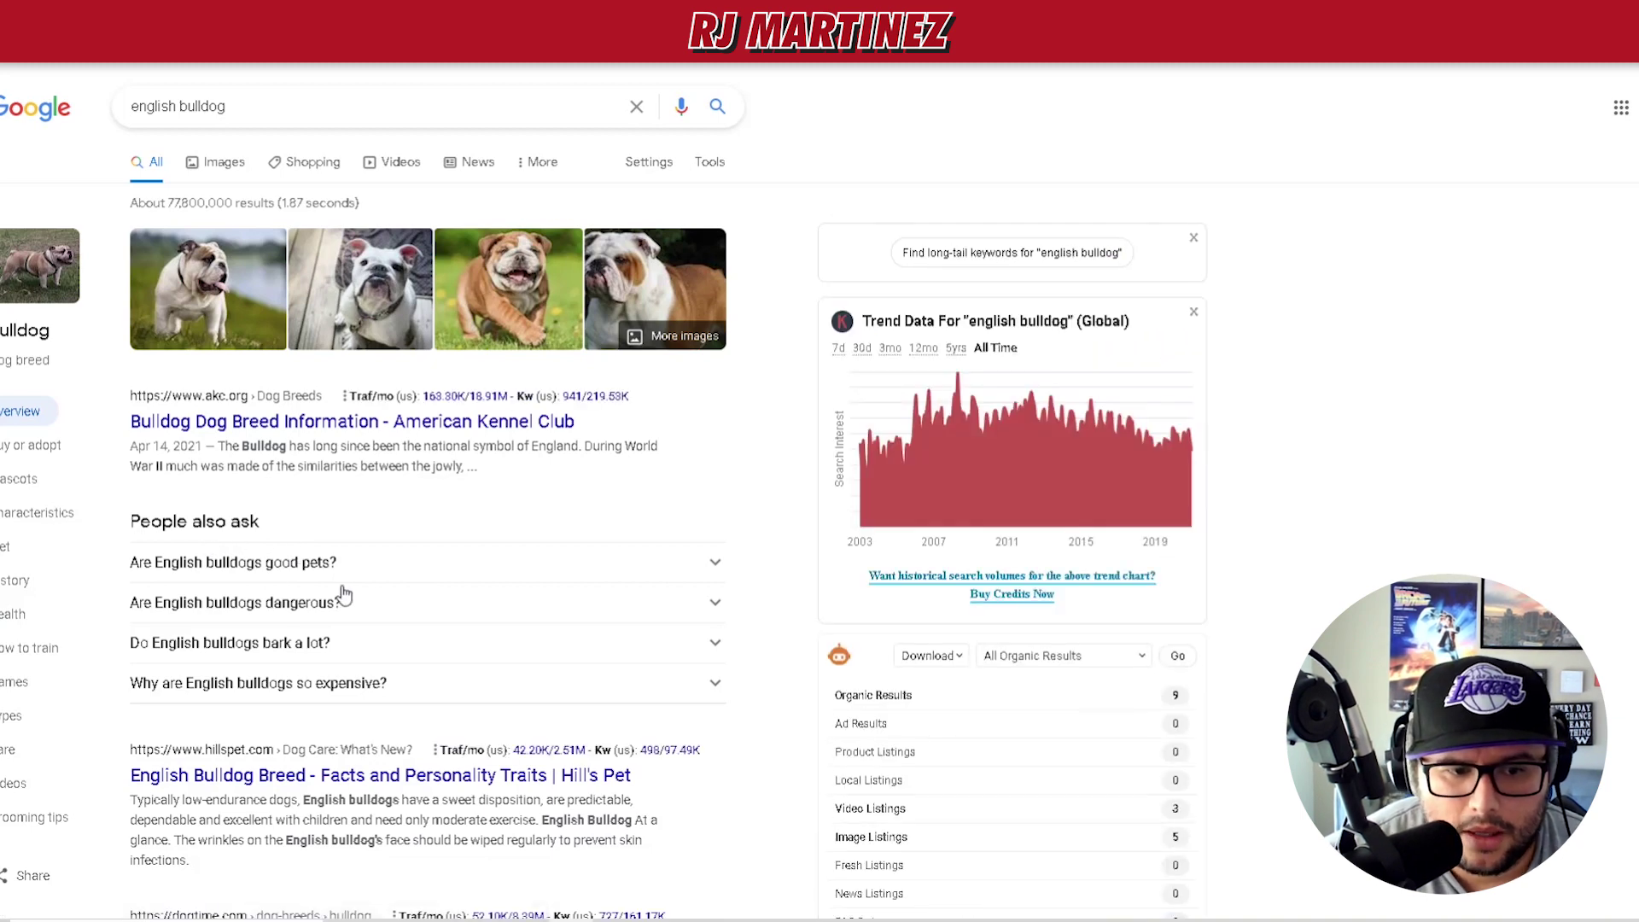
# Step: Expand People also ask and copy the question 'Why are English bulldogs so expensive?'
pyautogui.scroll(-1, 286, 680)
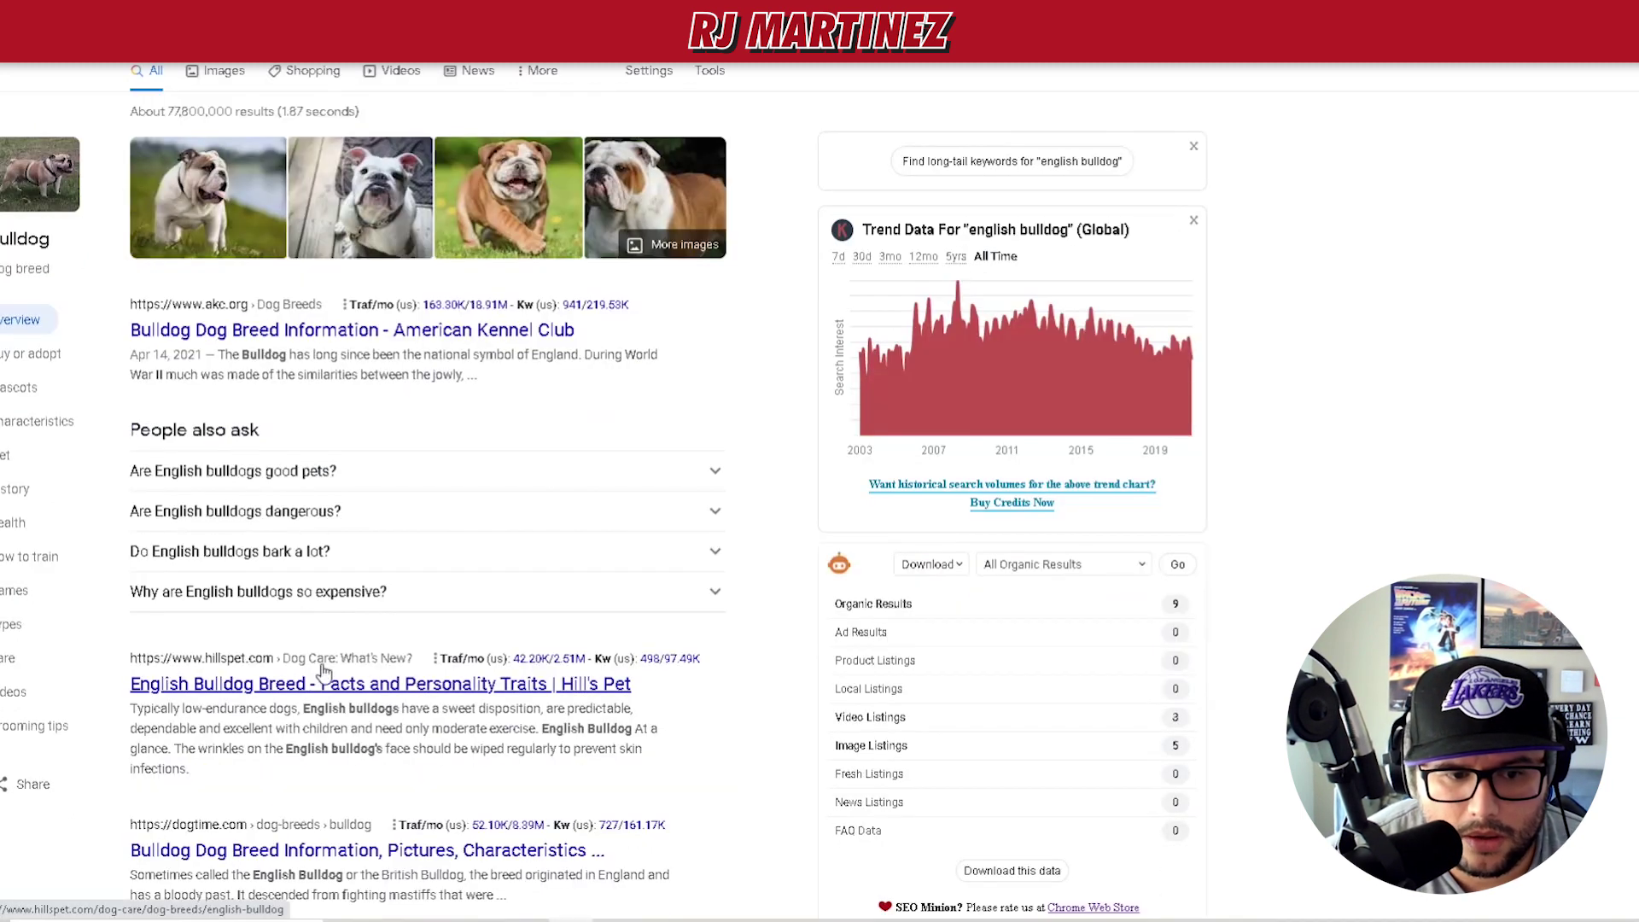
pyautogui.click(714, 550)
pyautogui.click(715, 550)
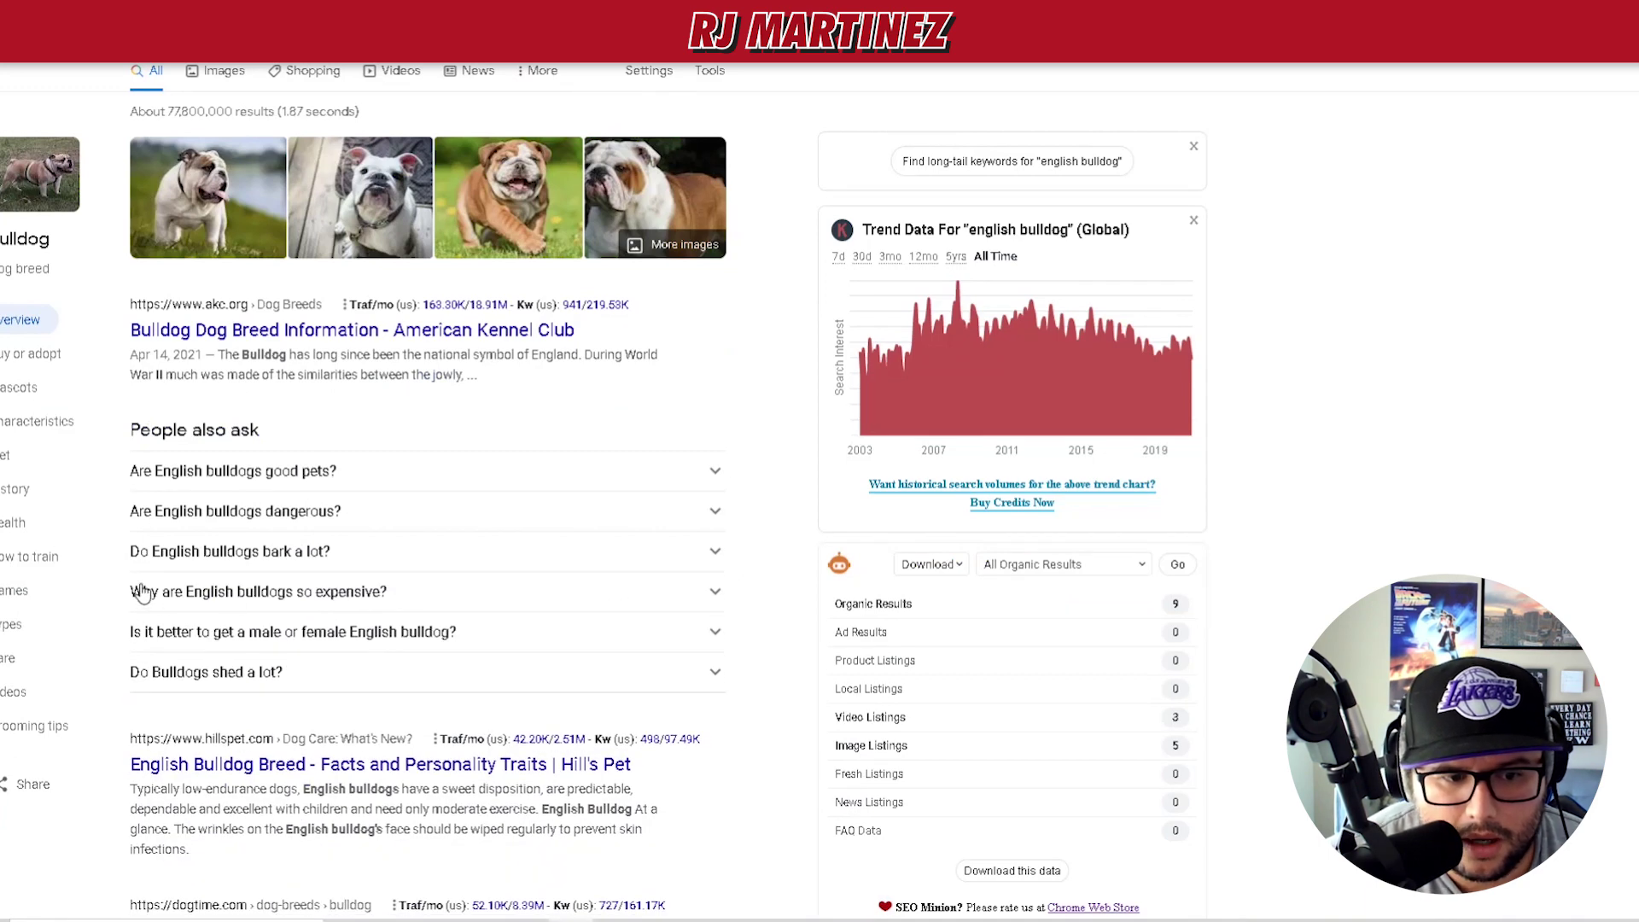
pyautogui.moveTo(394, 594); pyautogui.dragTo(129, 592)
pyautogui.rightClick(183, 591)
pyautogui.click(210, 596)
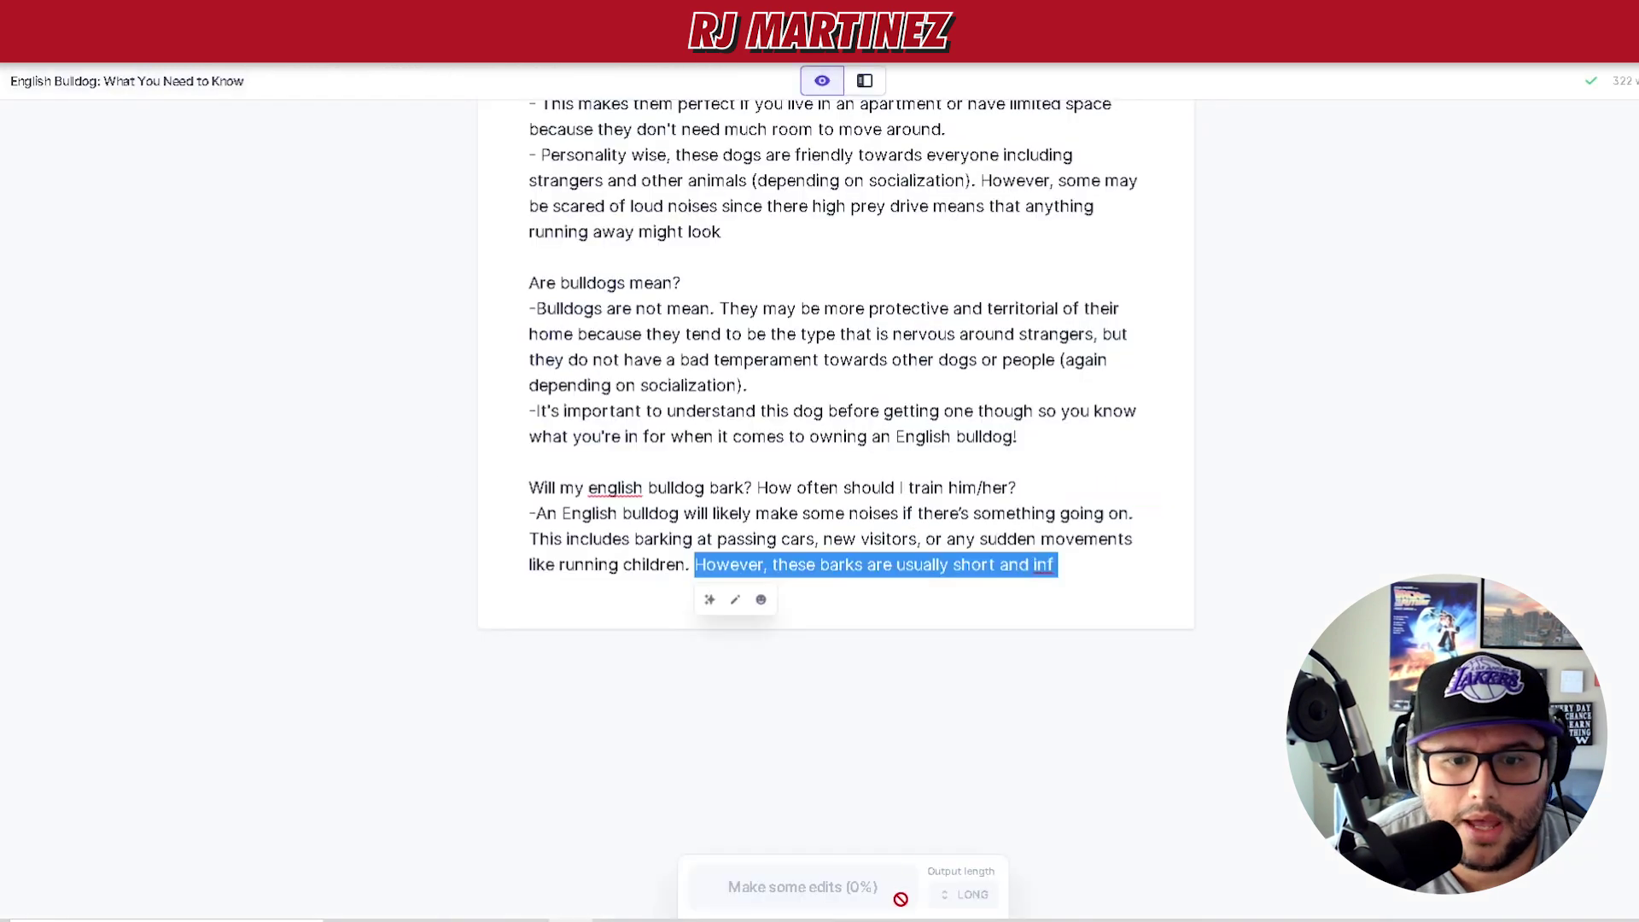
# Step: Paste the copied question below the bark paragraph and delete the unfinished bark sentence
pyautogui.click(1128, 578)
pyautogui.press('Return')
pyautogui.press('Return')
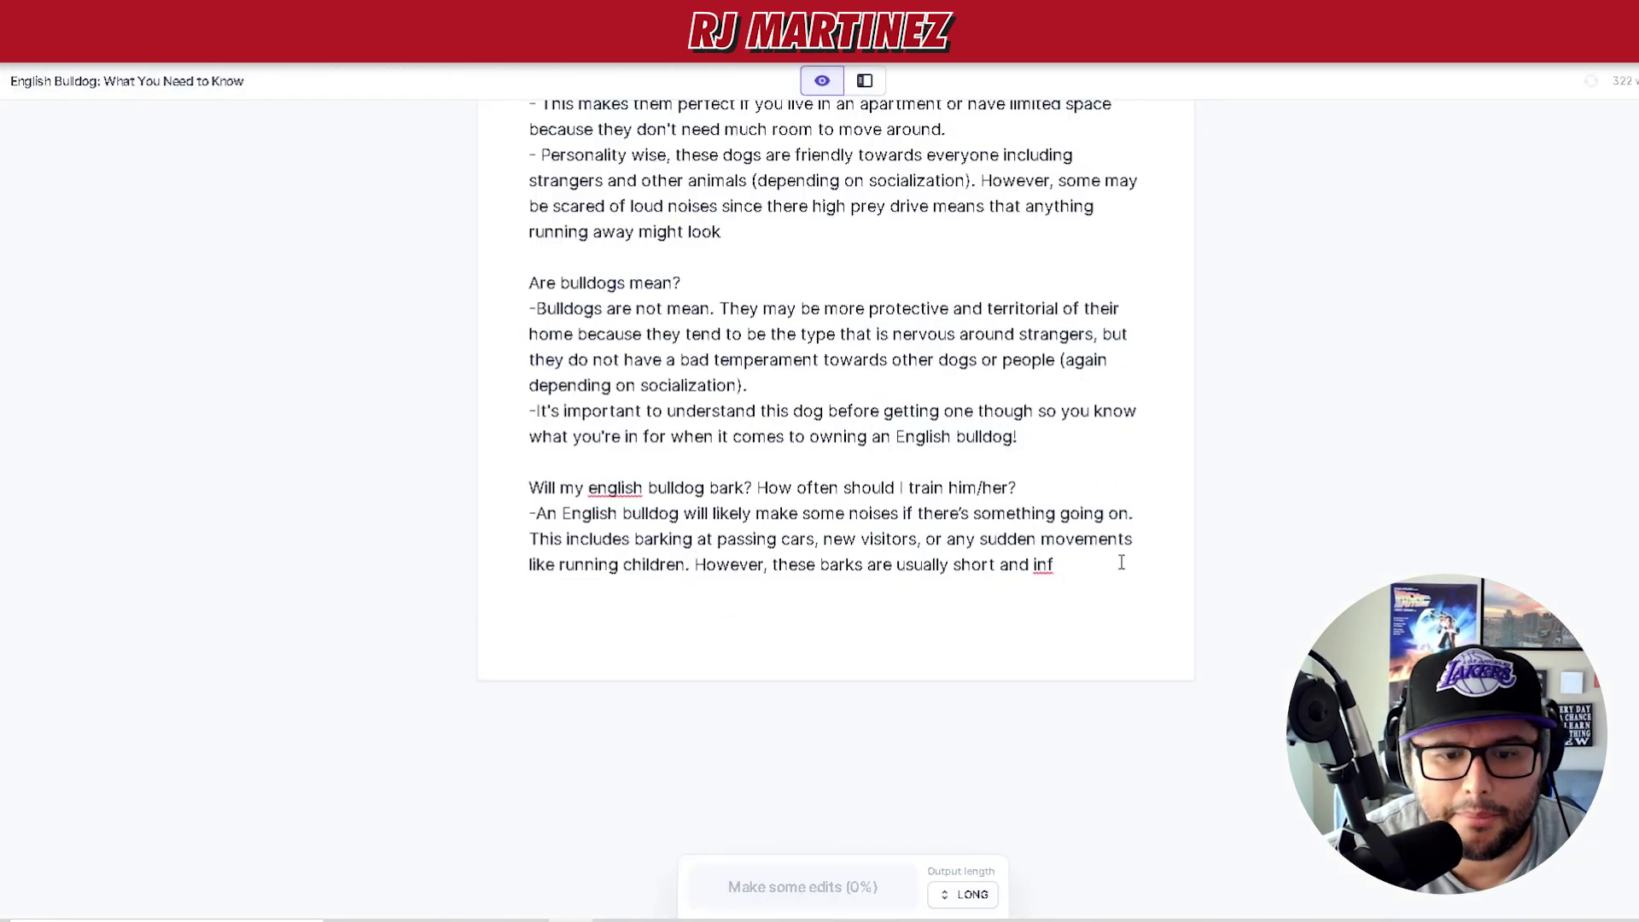
pyautogui.hotkey('ctrl', 'v')
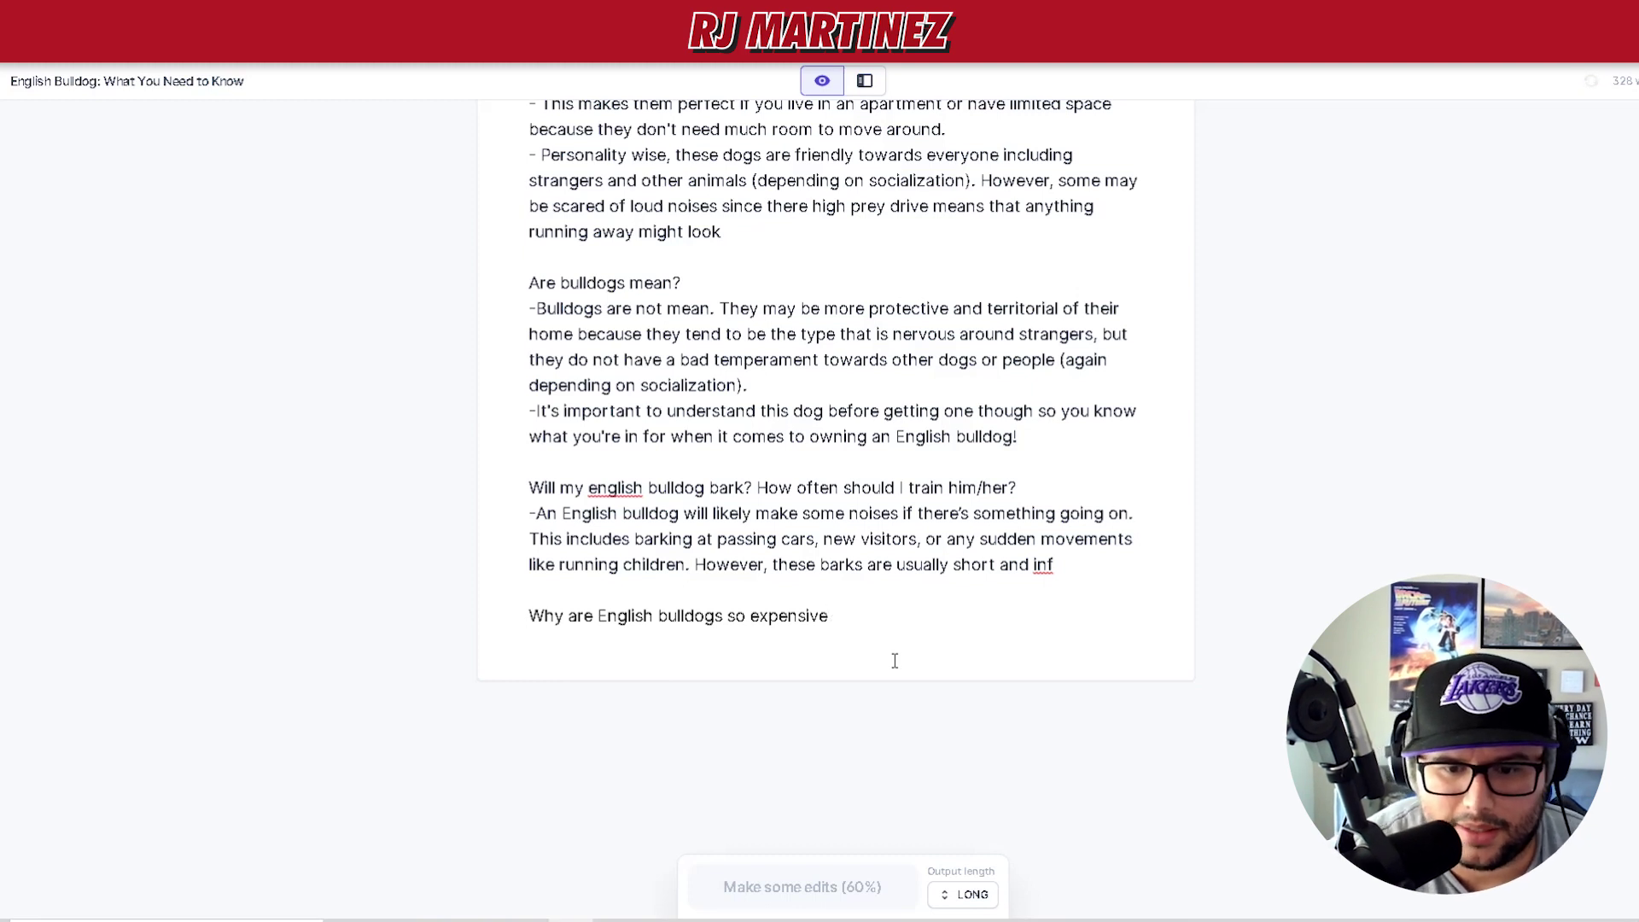
pyautogui.moveTo(699, 562); pyautogui.dragTo(1122, 571)
pyautogui.press('BackSpace')
pyautogui.press('Return')
pyautogui.press('Return')
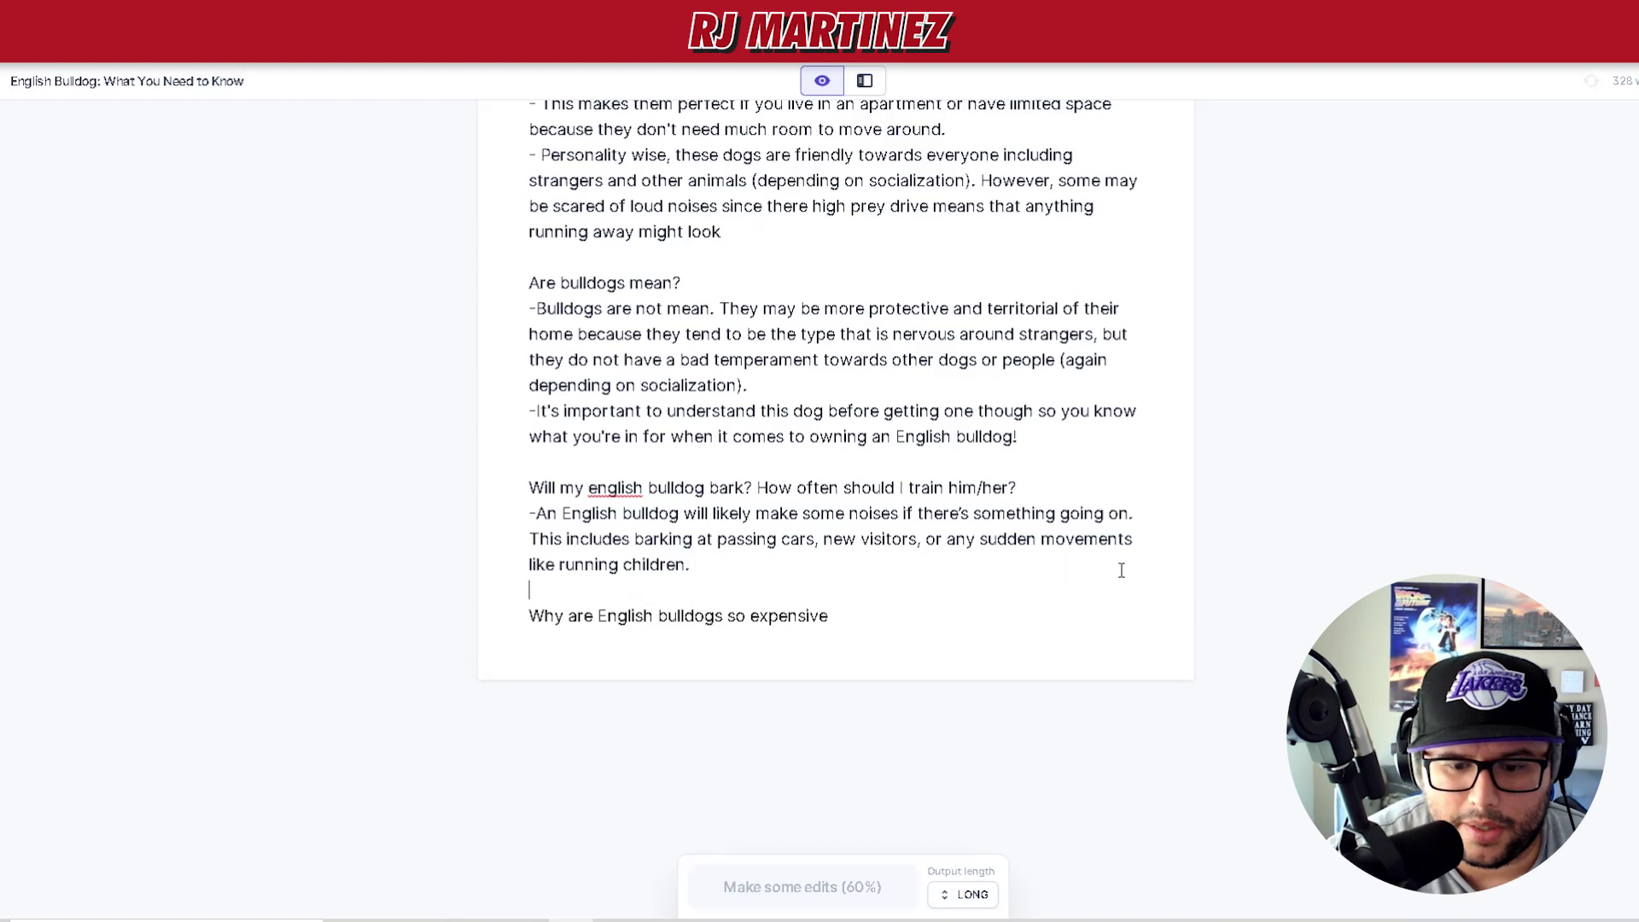
# Step: Retype the question as 'Why are english bulldogs so expensive?' and have Jarvis compose the answer
pyautogui.click(829, 663)
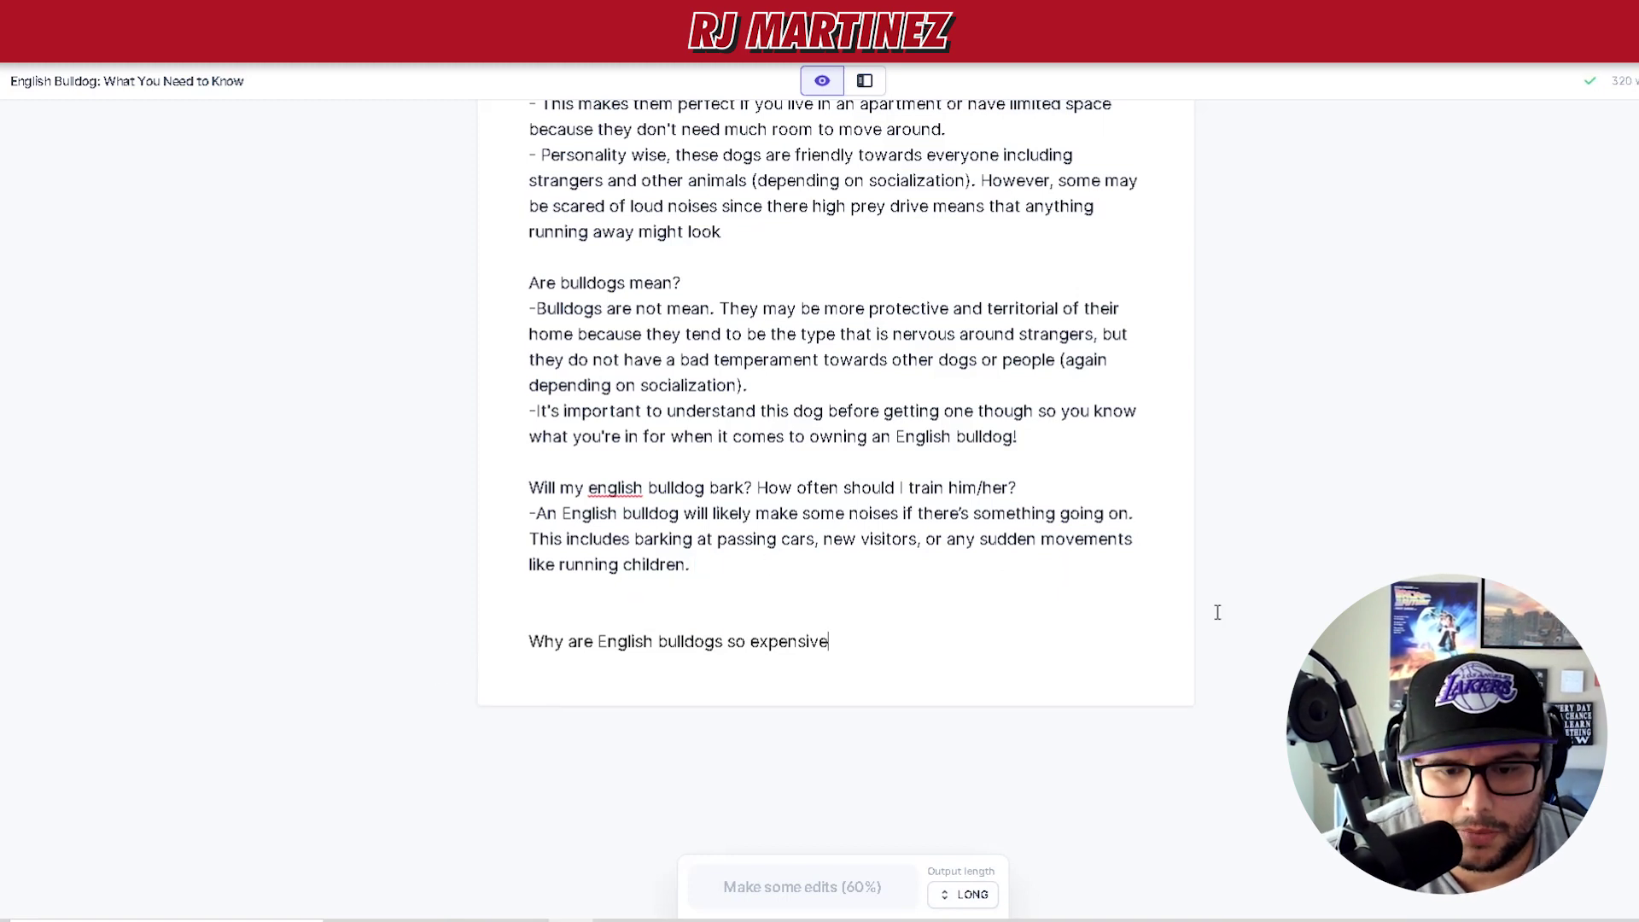
pyautogui.press('BackSpace')
pyautogui.press('BackSpace')
pyautogui.press('BackSpace')
pyautogui.press('BackSpace')
pyautogui.press('BackSpace')
pyautogui.press('BackSpace')
pyautogui.press('BackSpace')
pyautogui.press('BackSpace')
pyautogui.press('BackSpace')
pyautogui.press('BackSpace')
pyautogui.press('BackSpace')
pyautogui.press('BackSpace')
pyautogui.press('BackSpace')
pyautogui.press('BackSpace')
pyautogui.press('BackSpace')
pyautogui.press('BackSpace')
pyautogui.press('BackSpace')
pyautogui.press('BackSpace')
pyautogui.press('BackSpace')
pyautogui.press('BackSpace')
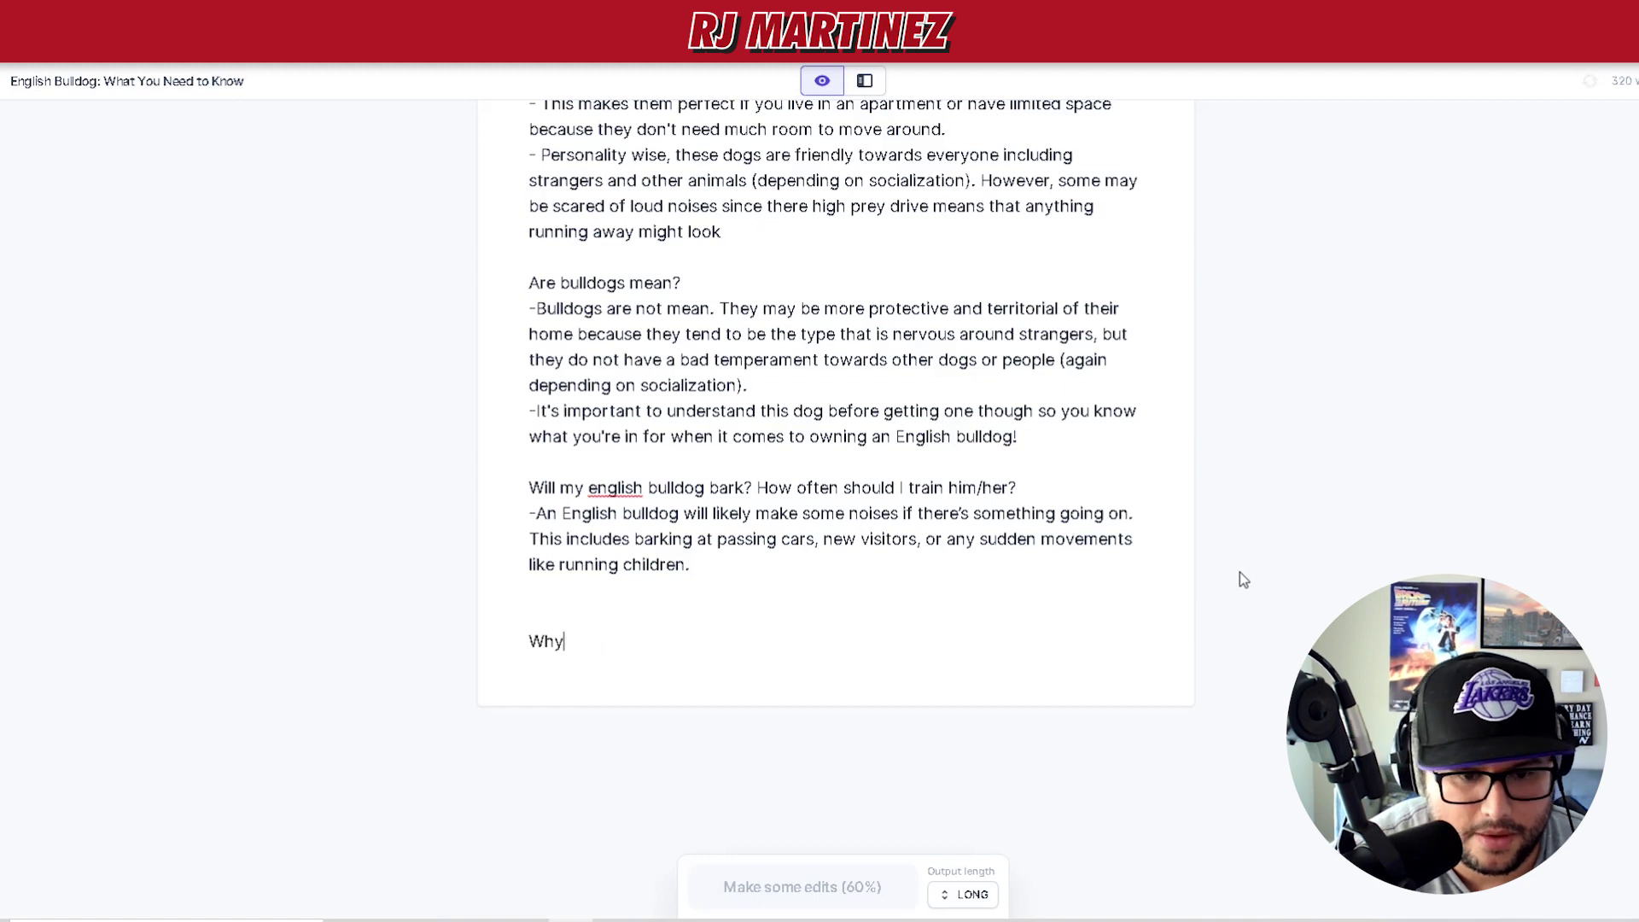
pyautogui.write('Why are')
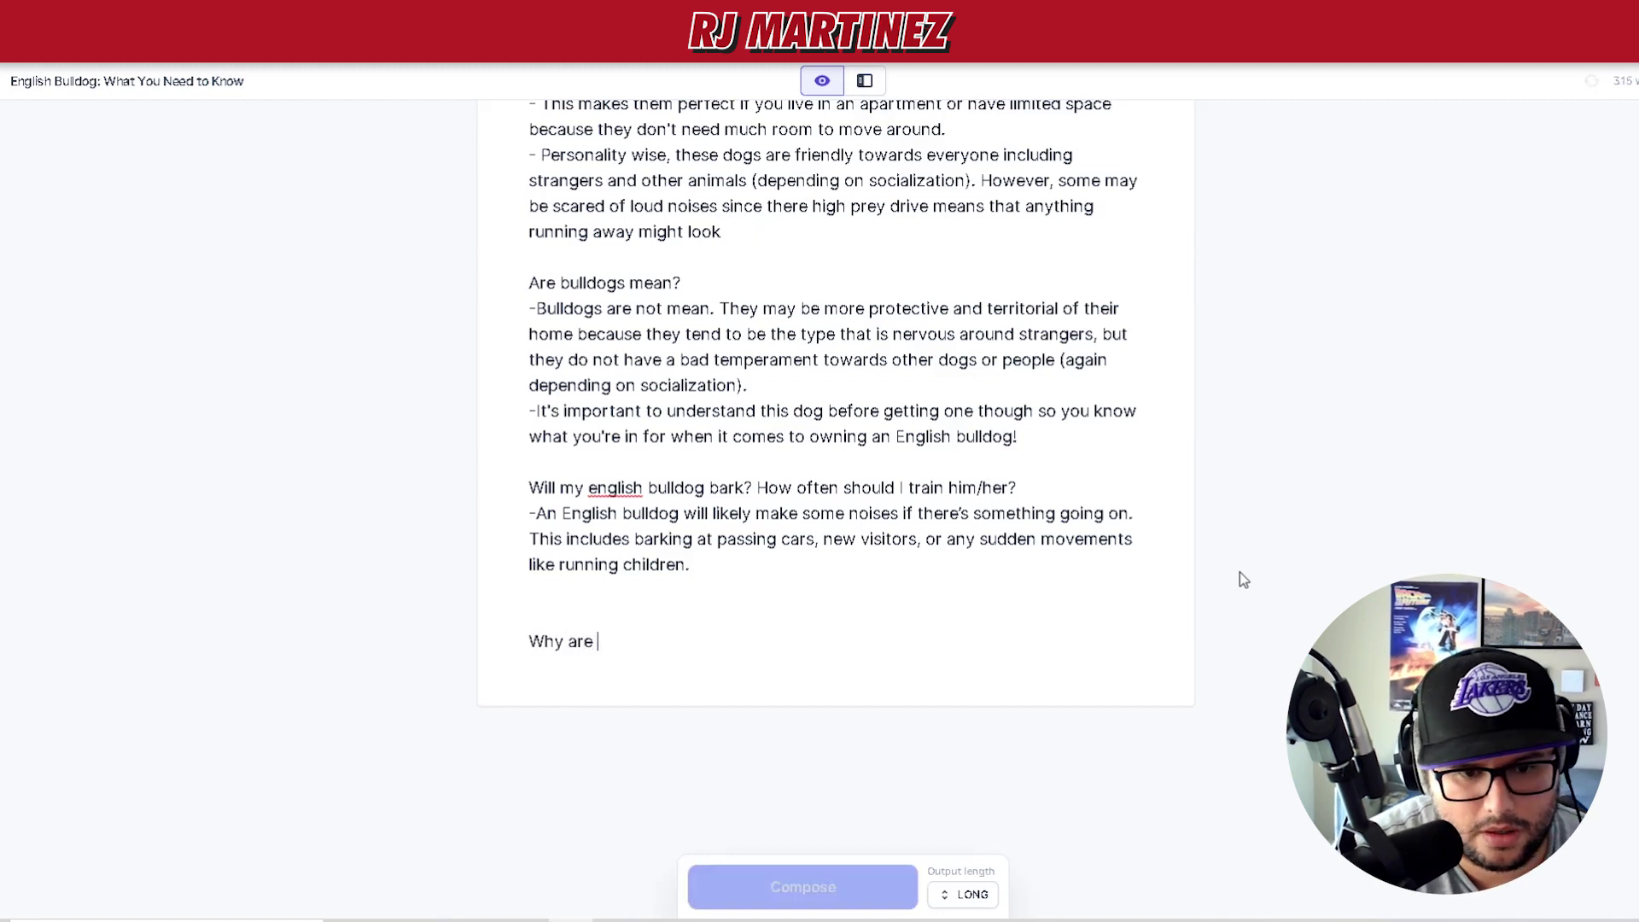
pyautogui.write(' eng')
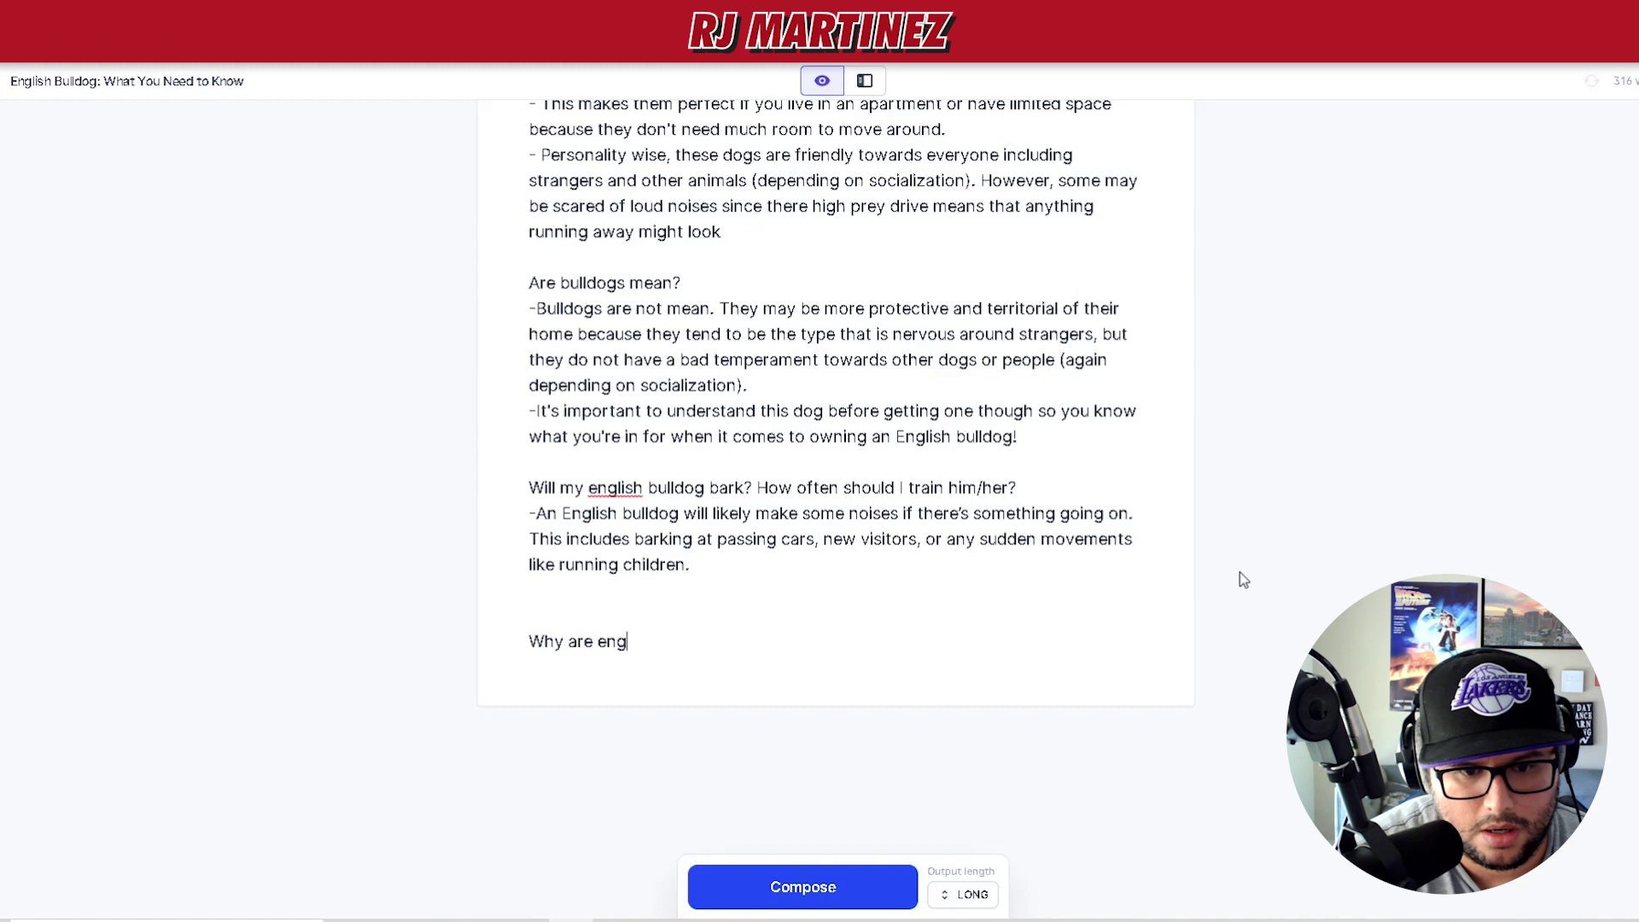
pyautogui.write('lish')
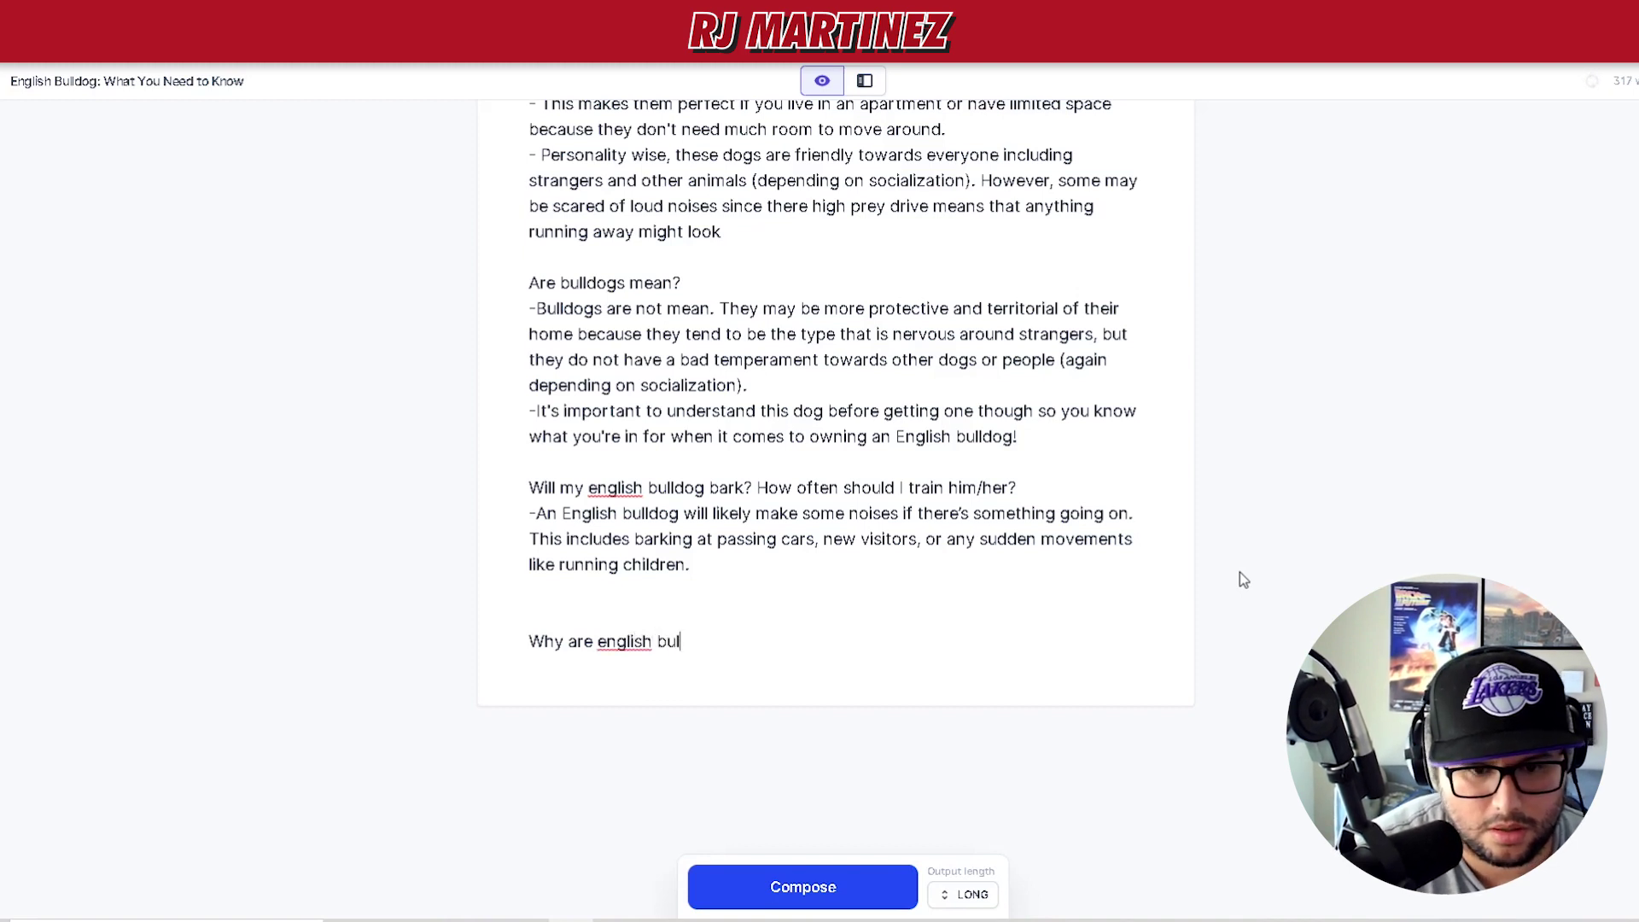
pyautogui.write(' bulldogs')
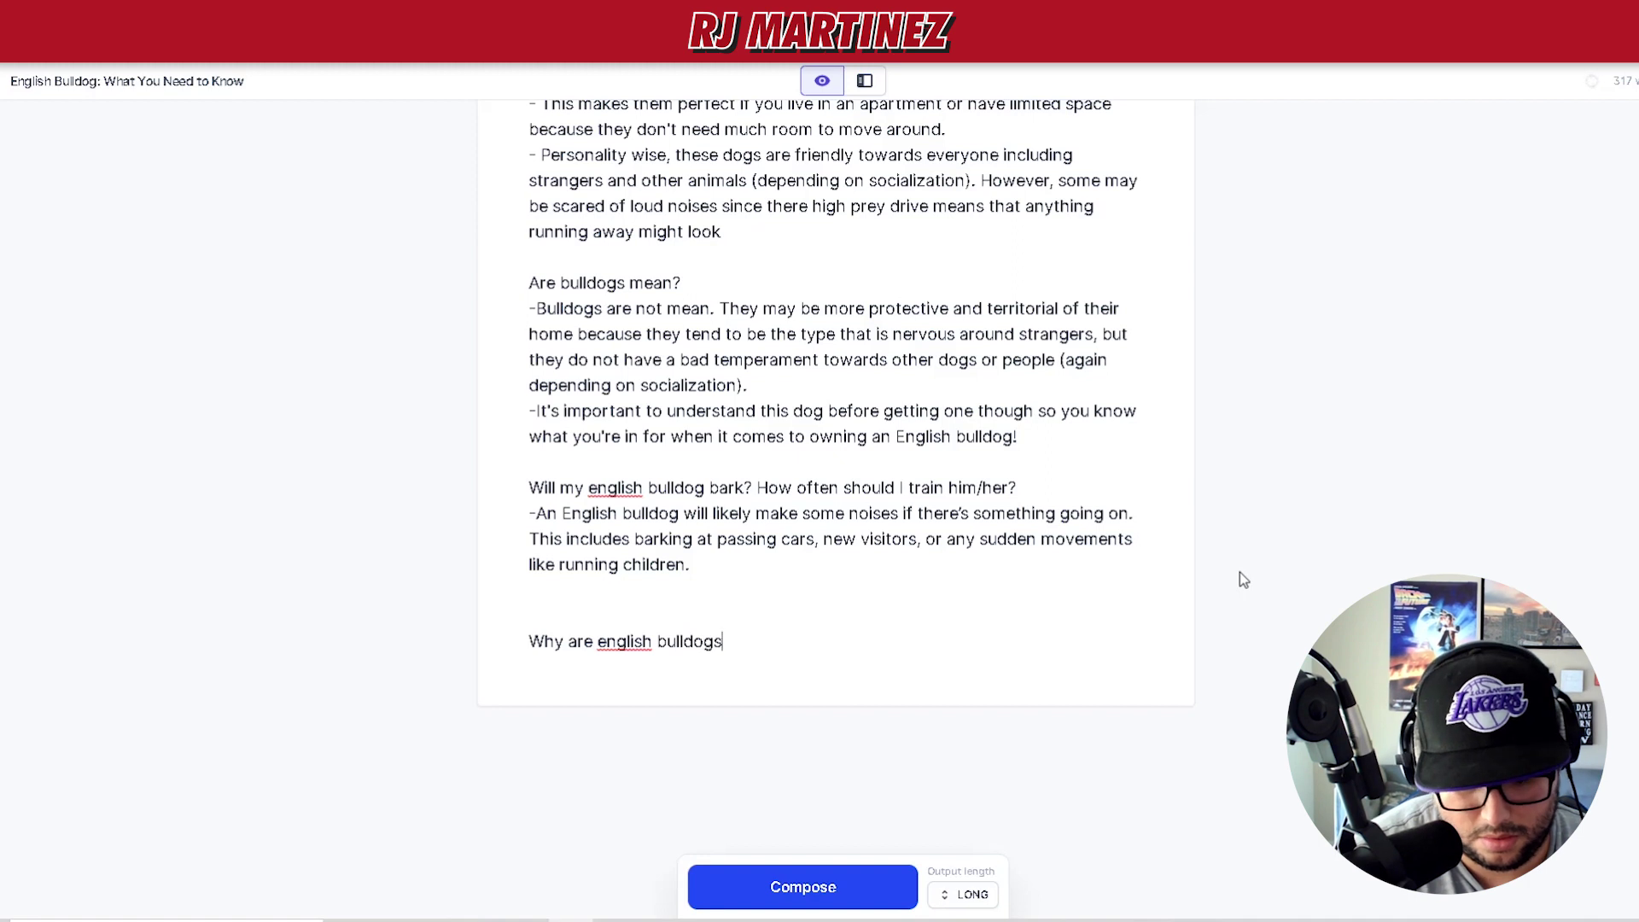
pyautogui.write(' so expeni')
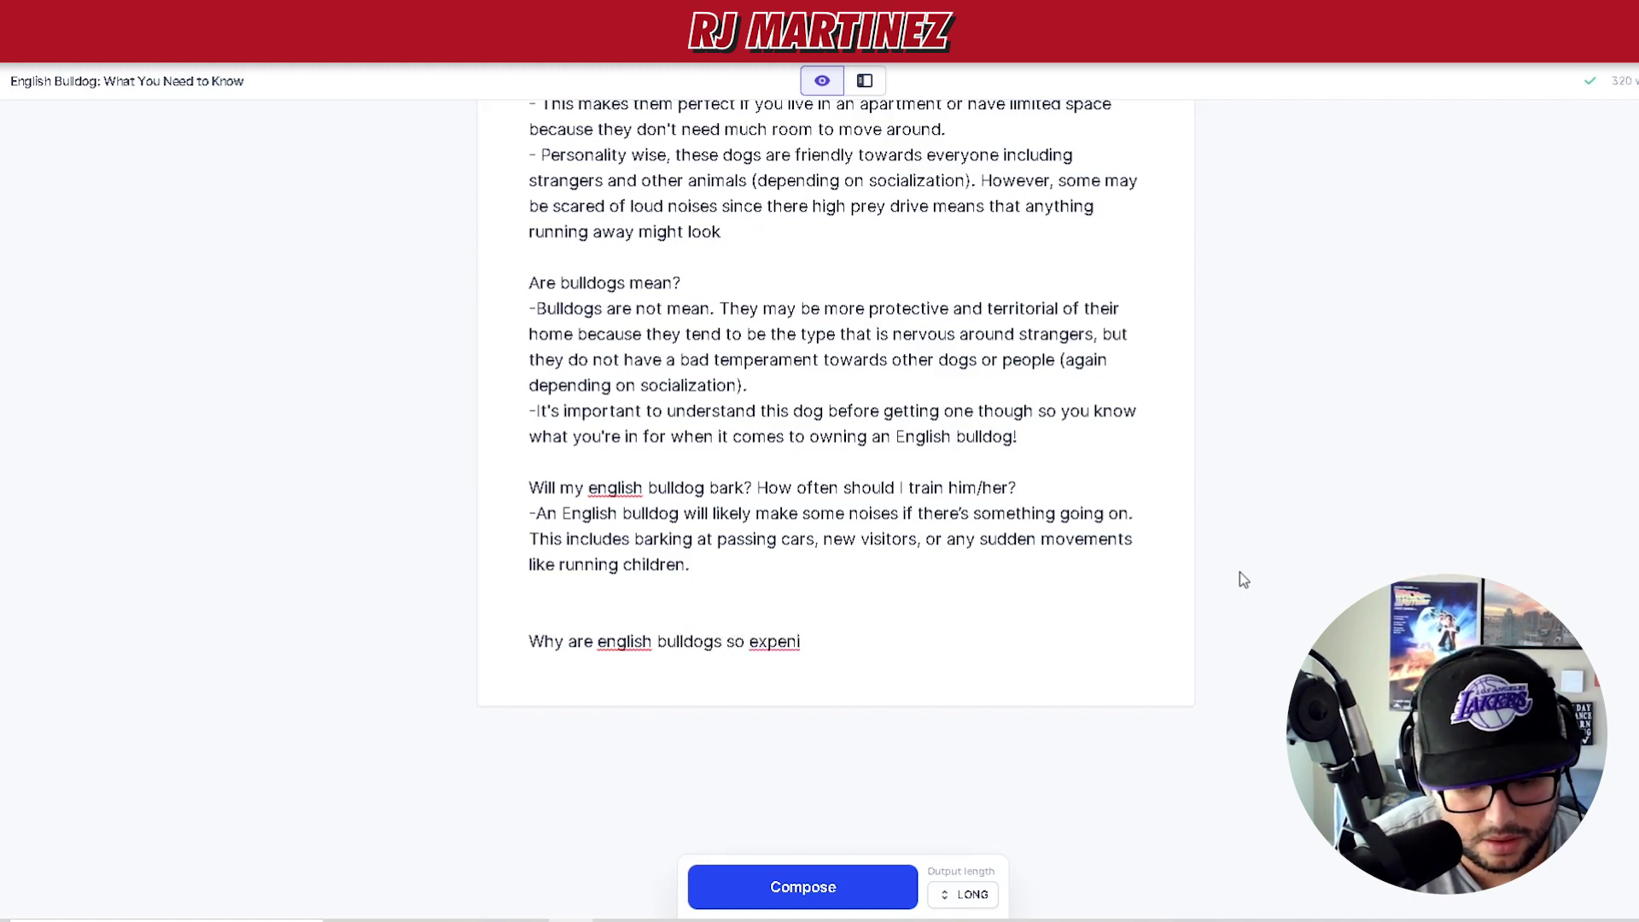
pyautogui.press('BackSpace')
pyautogui.write('sive?')
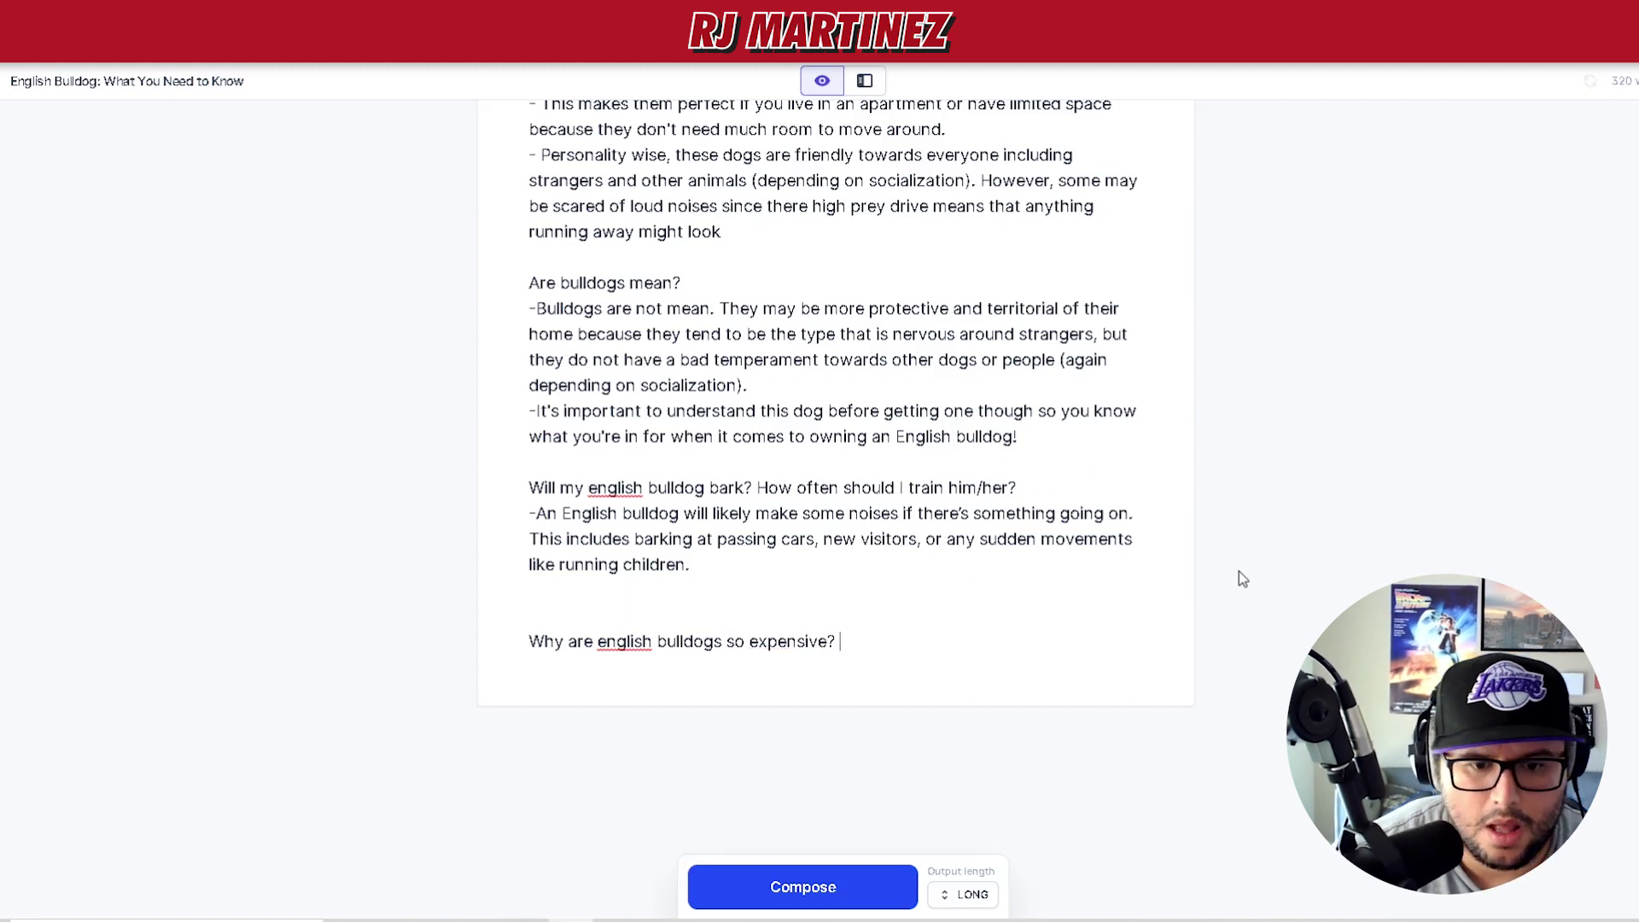
pyautogui.click(829, 871)
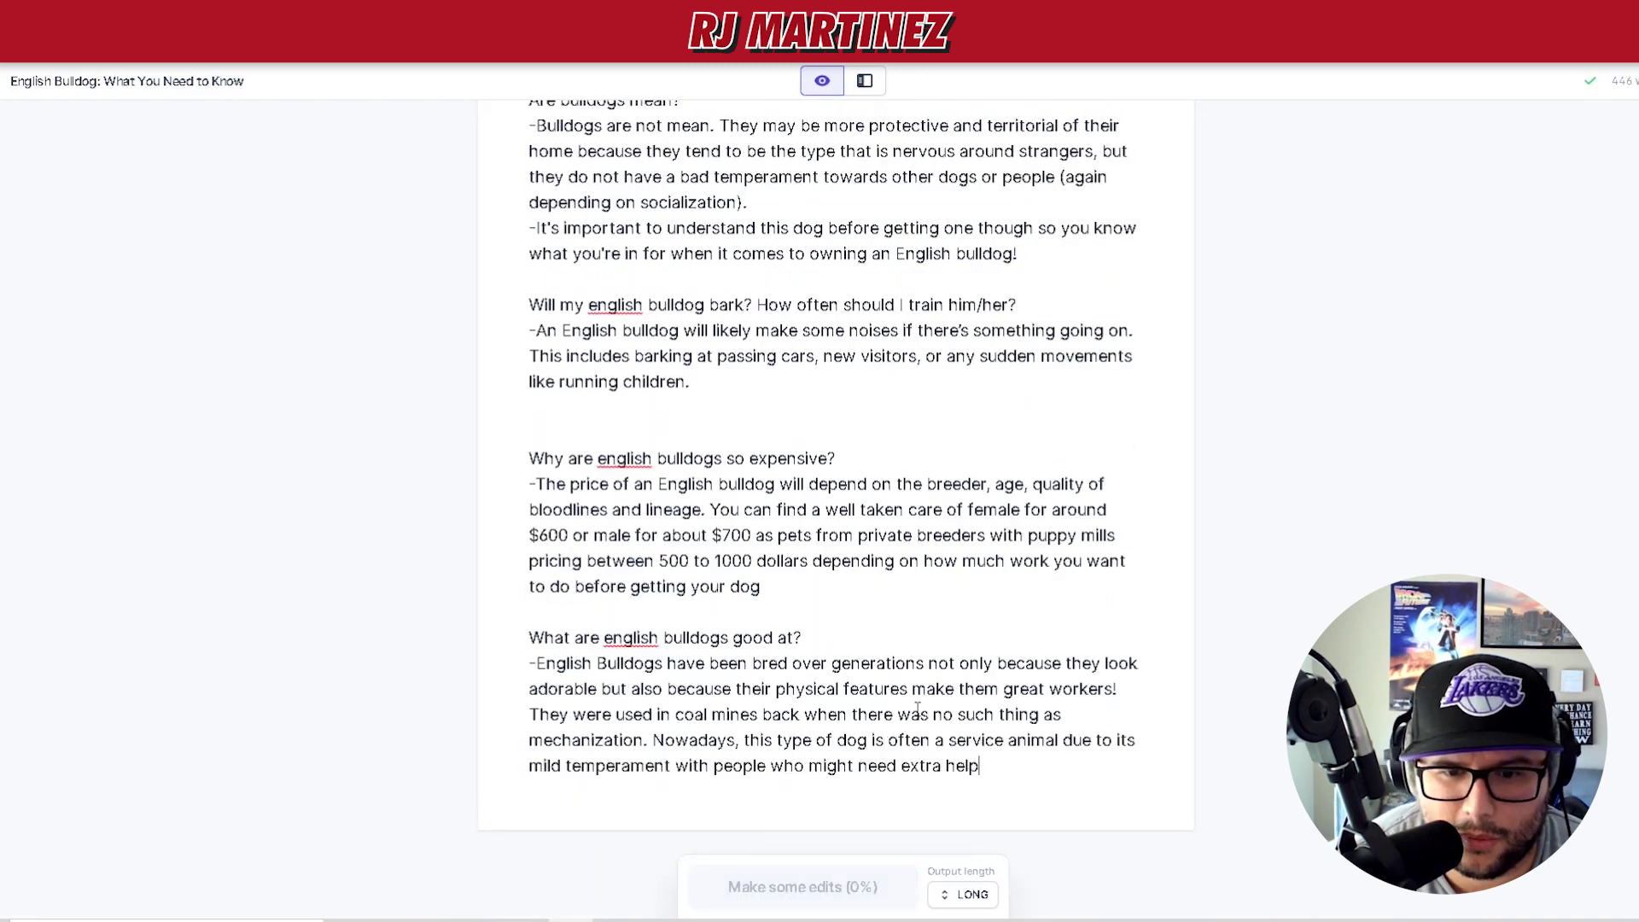
# Step: Review the AI-written breeder-pricing answer, then go back to the Jarvis template dashboard
pyautogui.scroll(3, 918, 707)
pyautogui.scroll(-2, 988, 706)
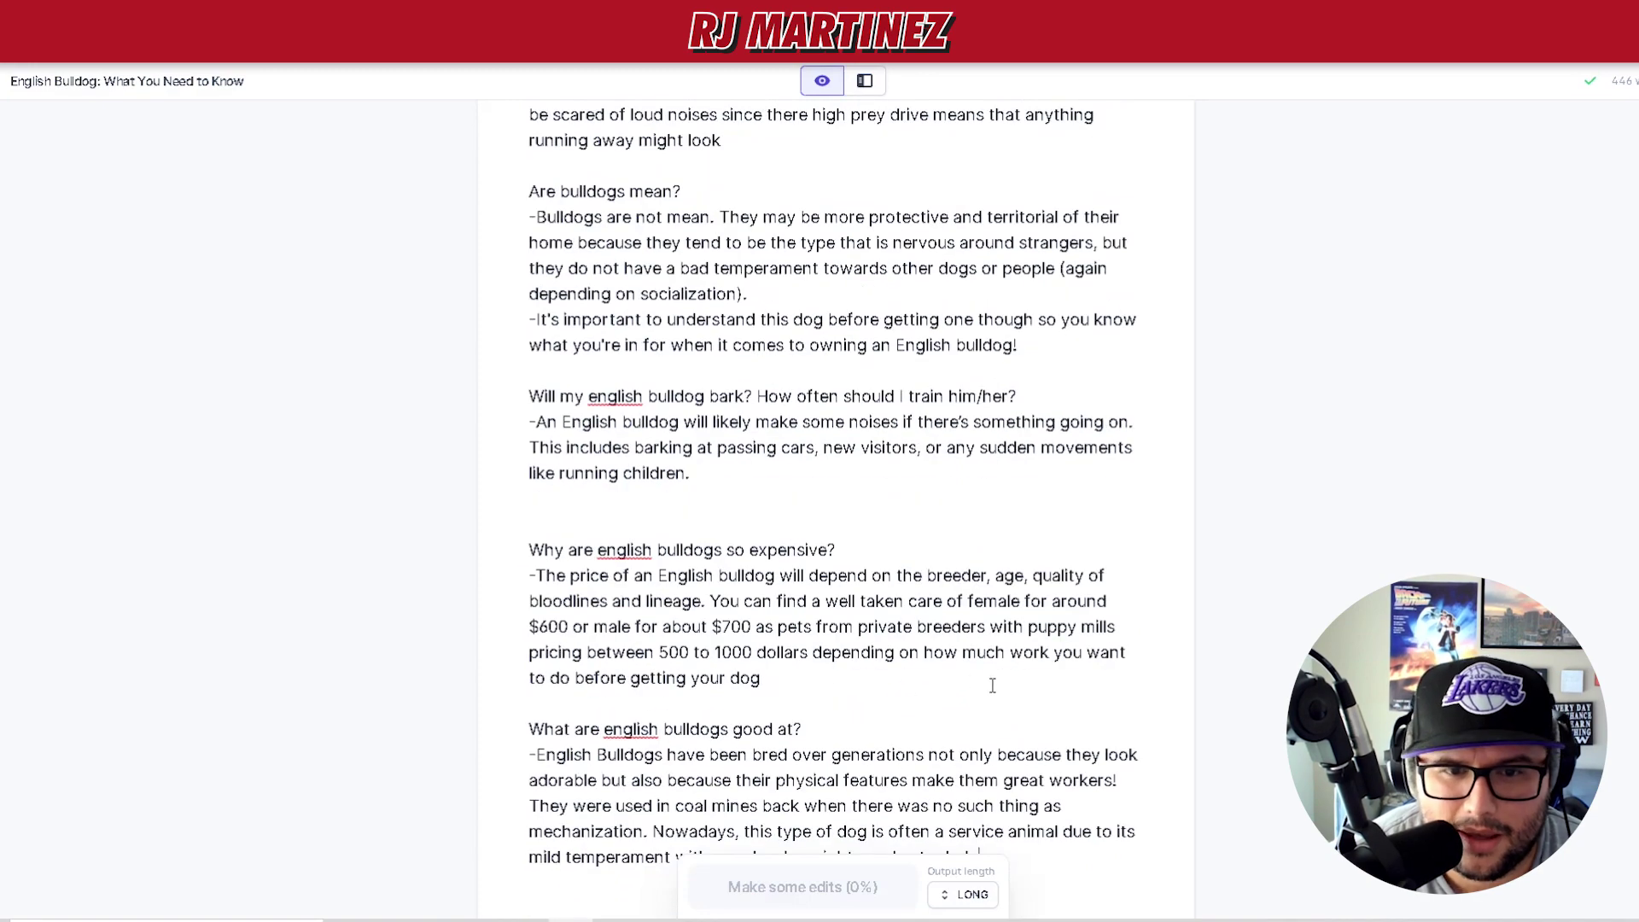
pyautogui.scroll(1, 990, 678)
pyautogui.scroll(3, 829, 677)
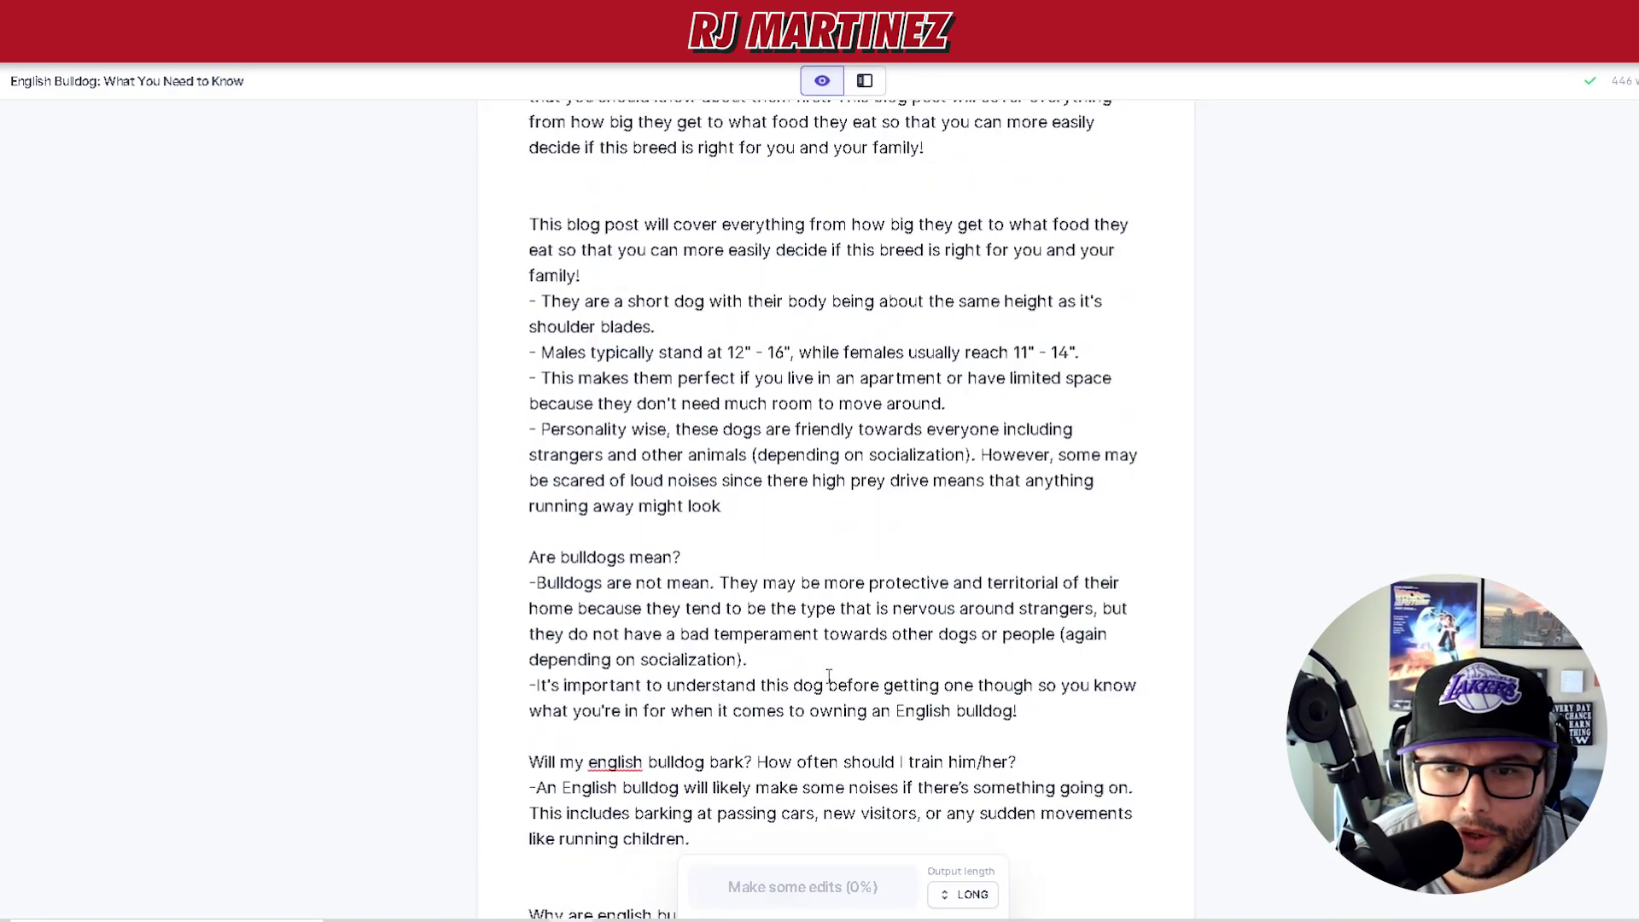
pyautogui.scroll(2, 1033, 502)
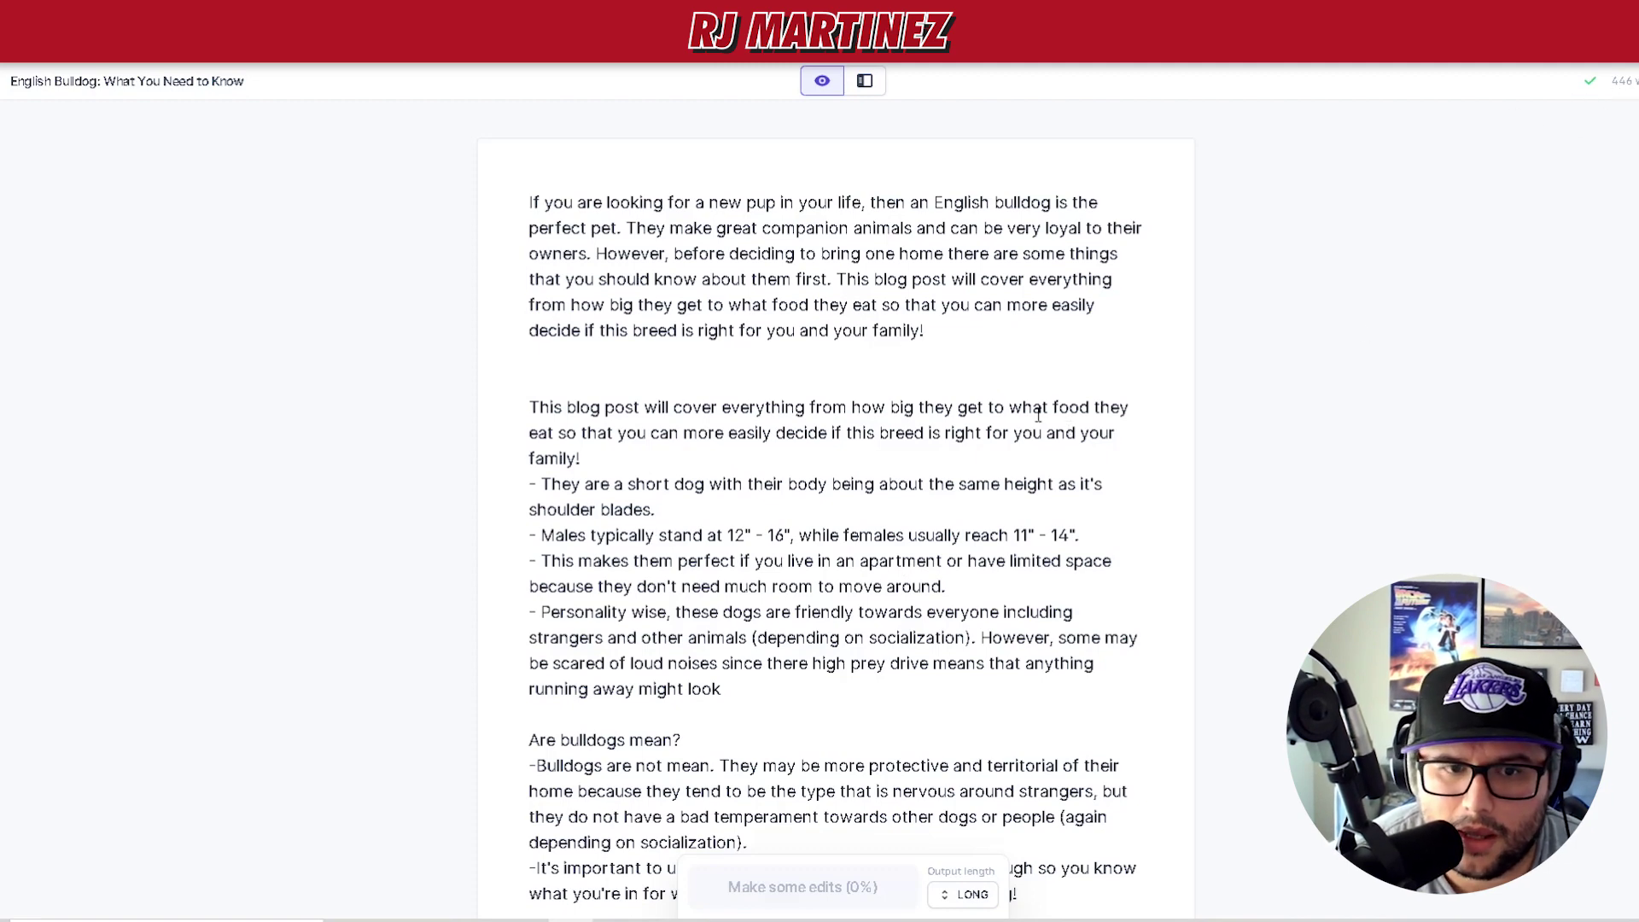
pyautogui.scroll(-10, 834, 476)
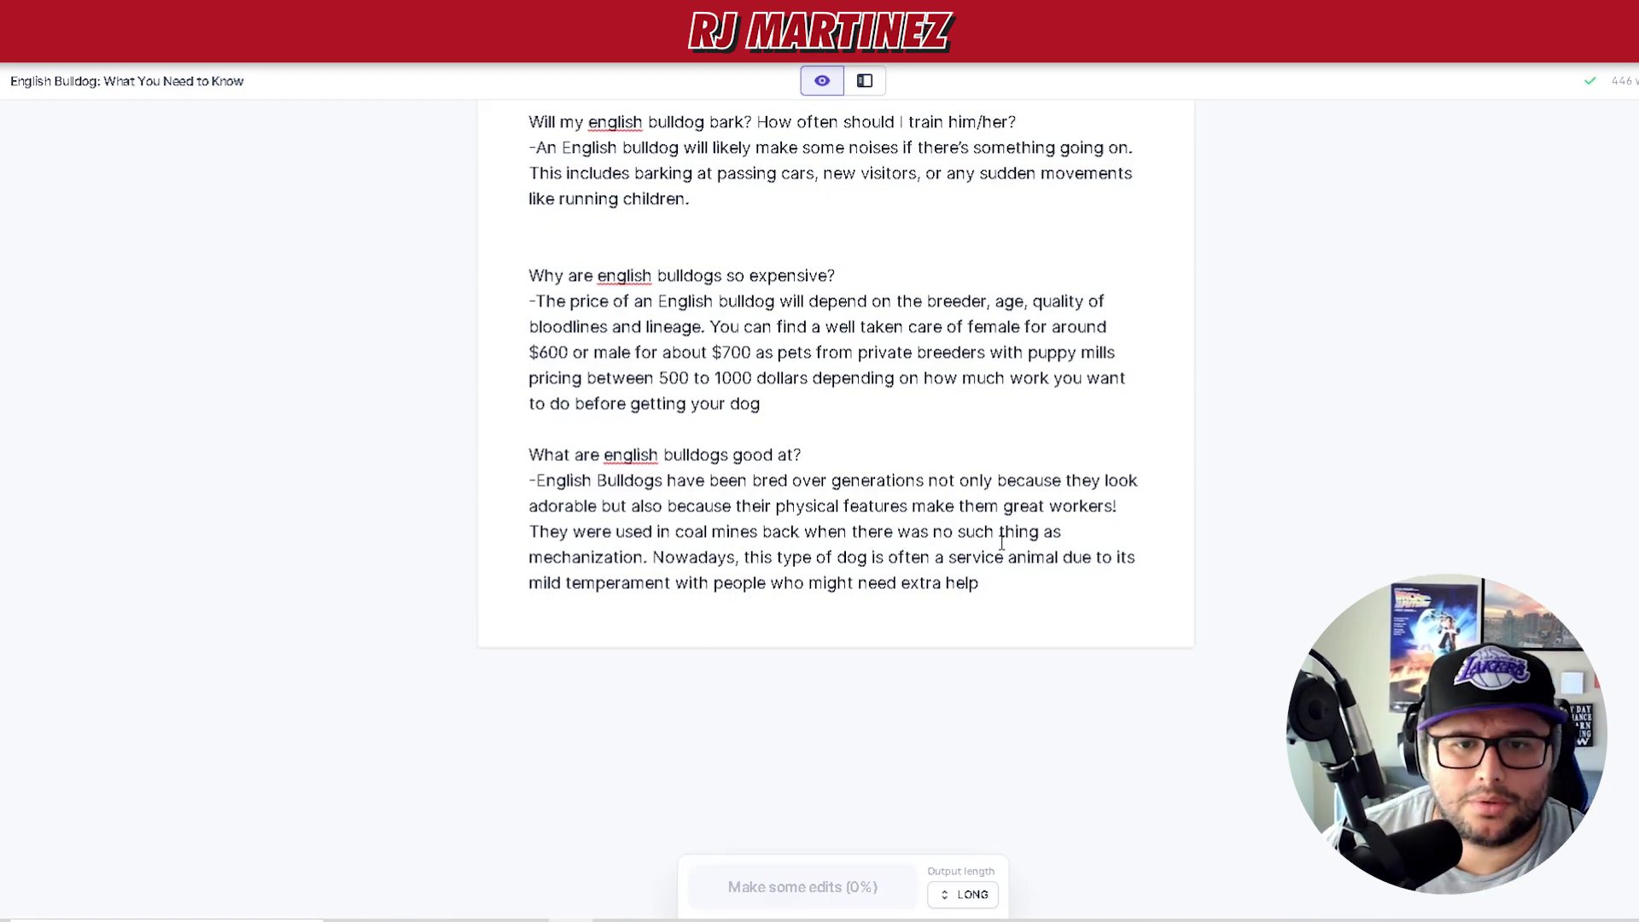
pyautogui.hotkey('alt', 'Left')
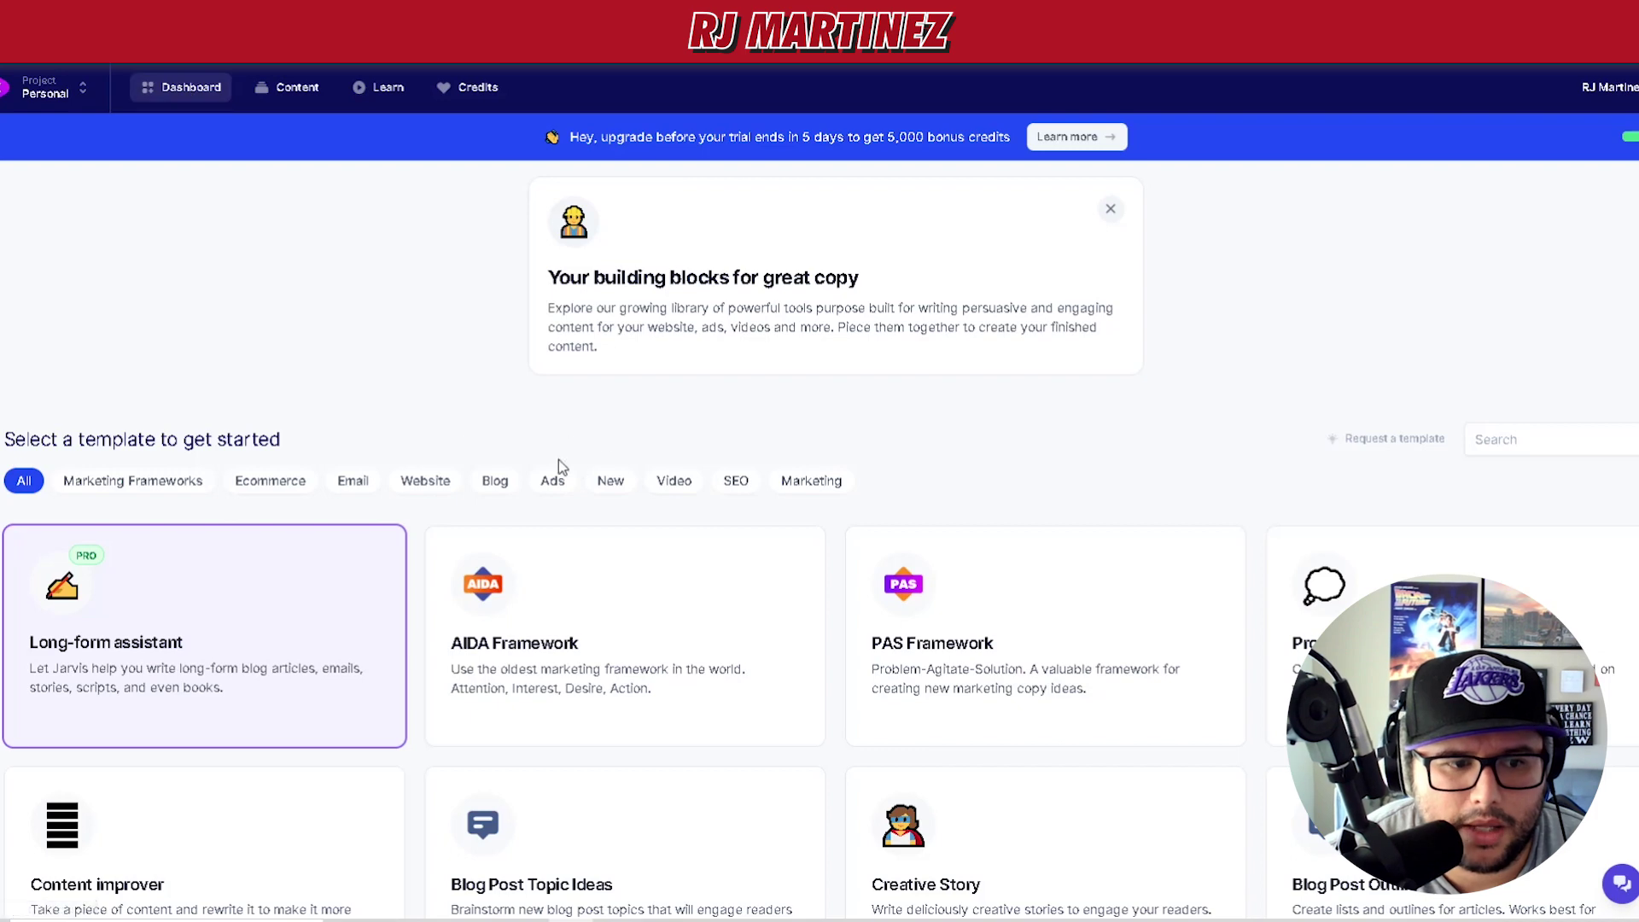
pyautogui.scroll(-2, 376, 481)
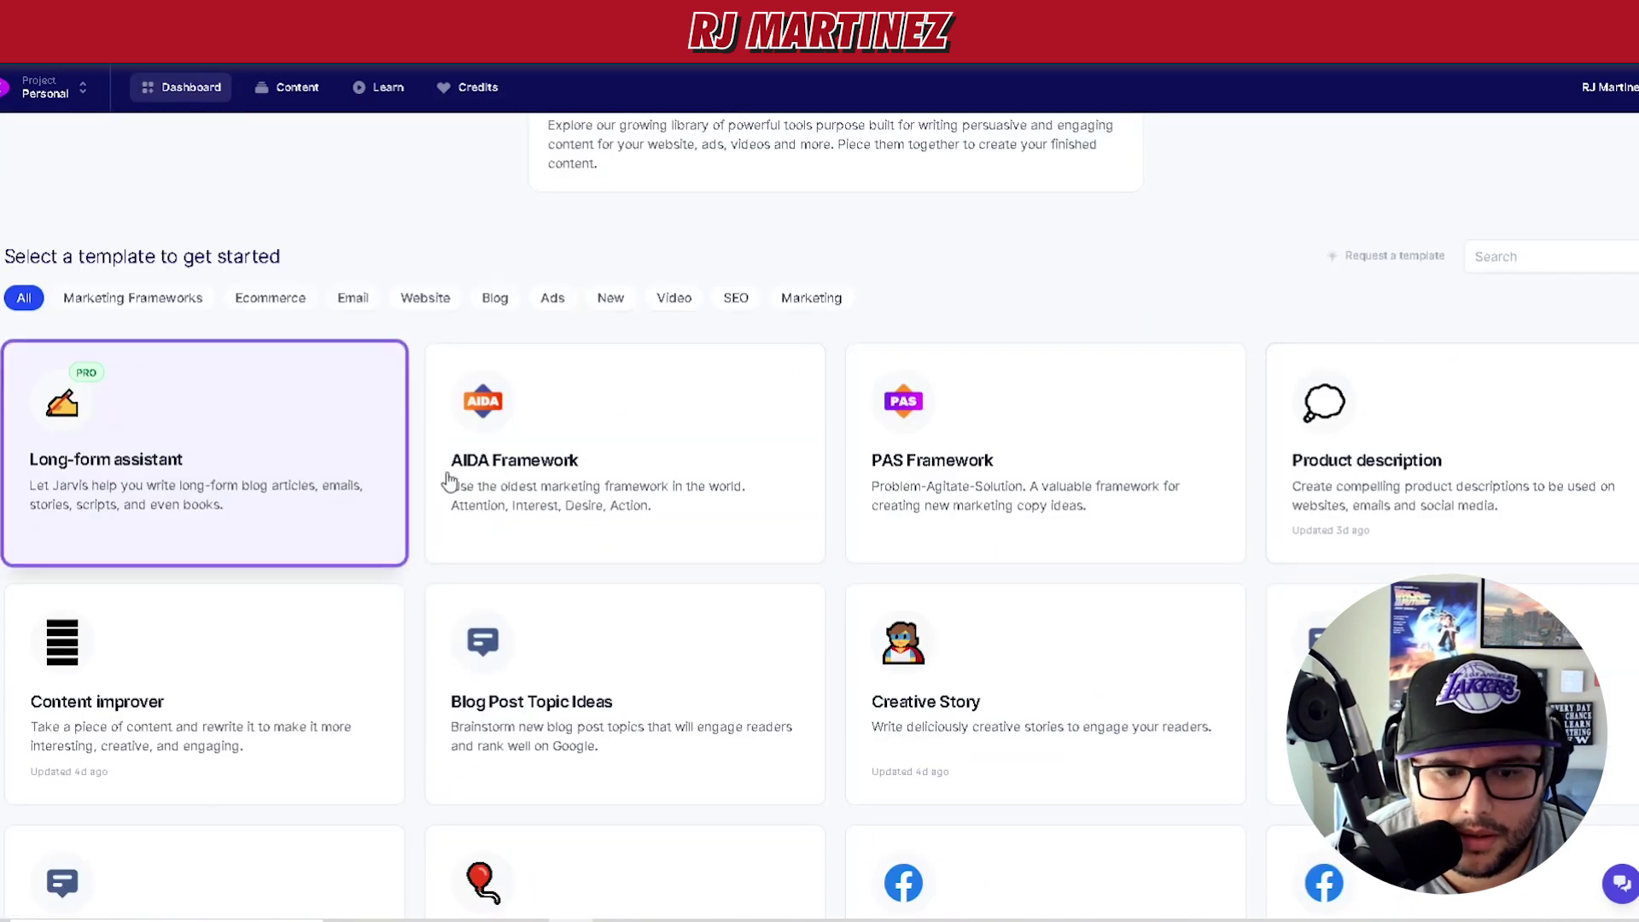
pyautogui.scroll(-2, 330, 593)
pyautogui.scroll(-4, 493, 623)
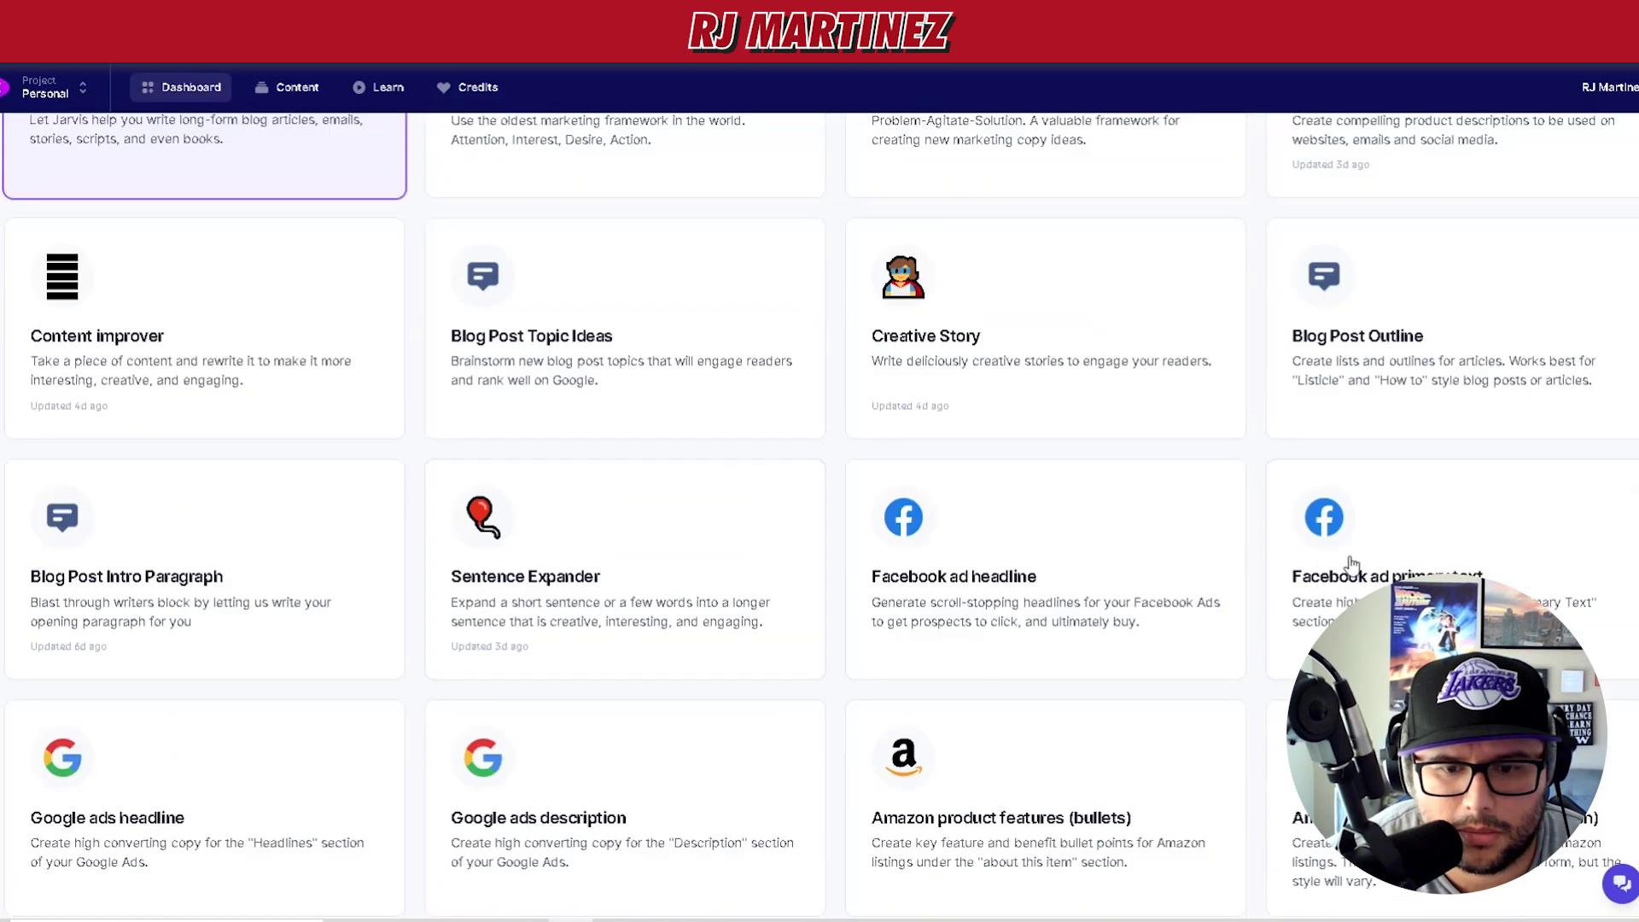
pyautogui.scroll(-6, 249, 597)
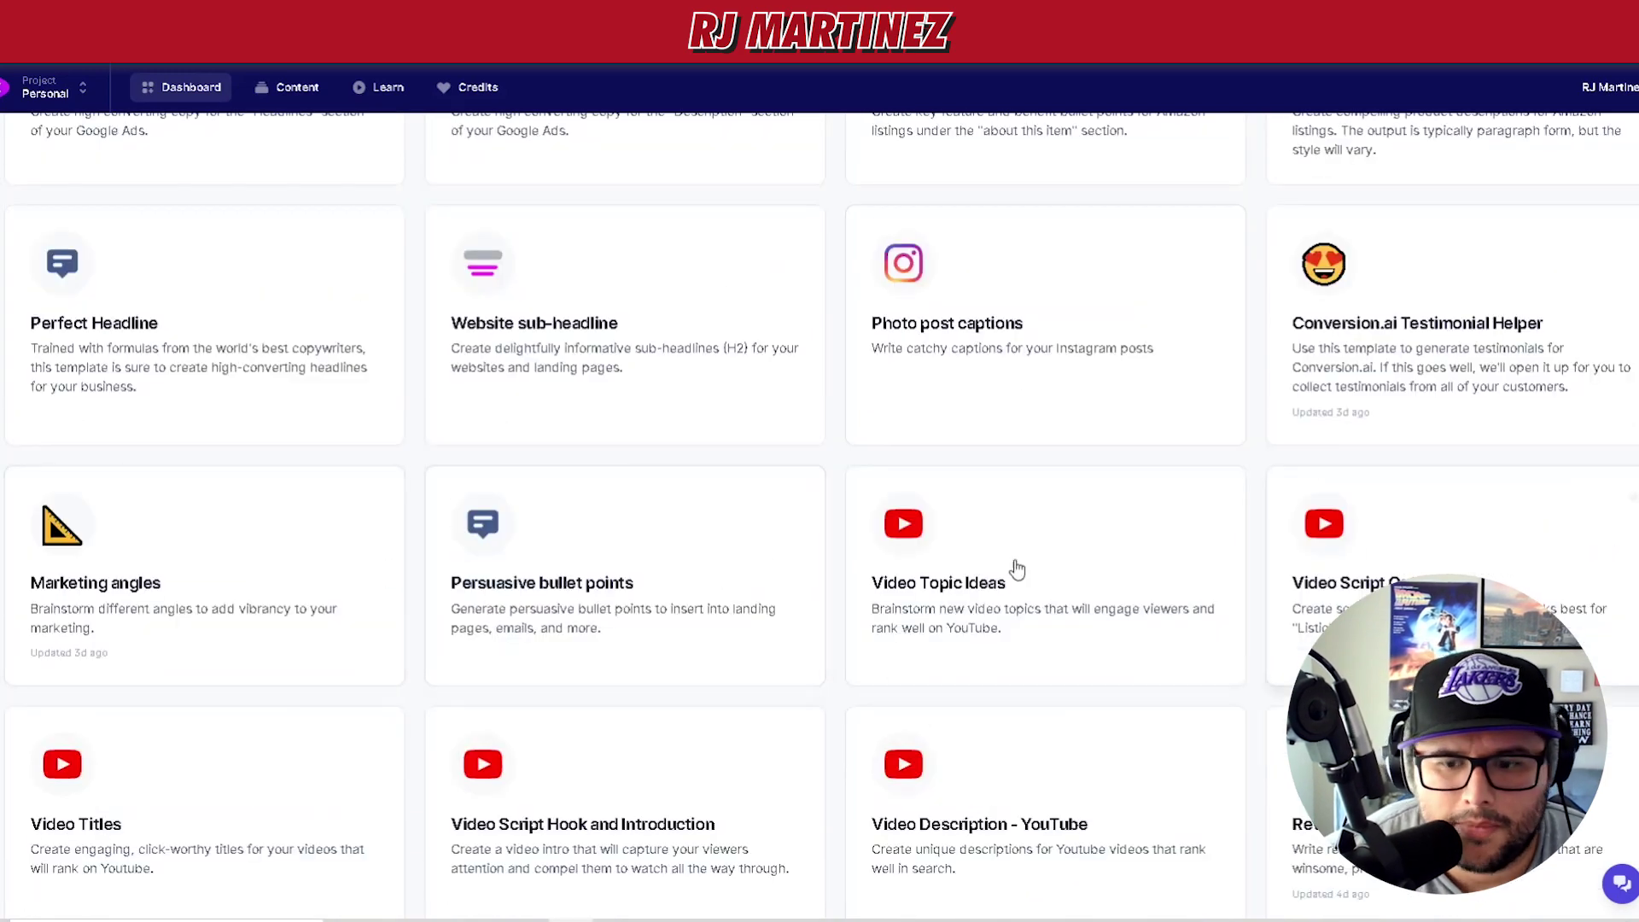
pyautogui.scroll(-3, 212, 522)
pyautogui.scroll(-3, 212, 523)
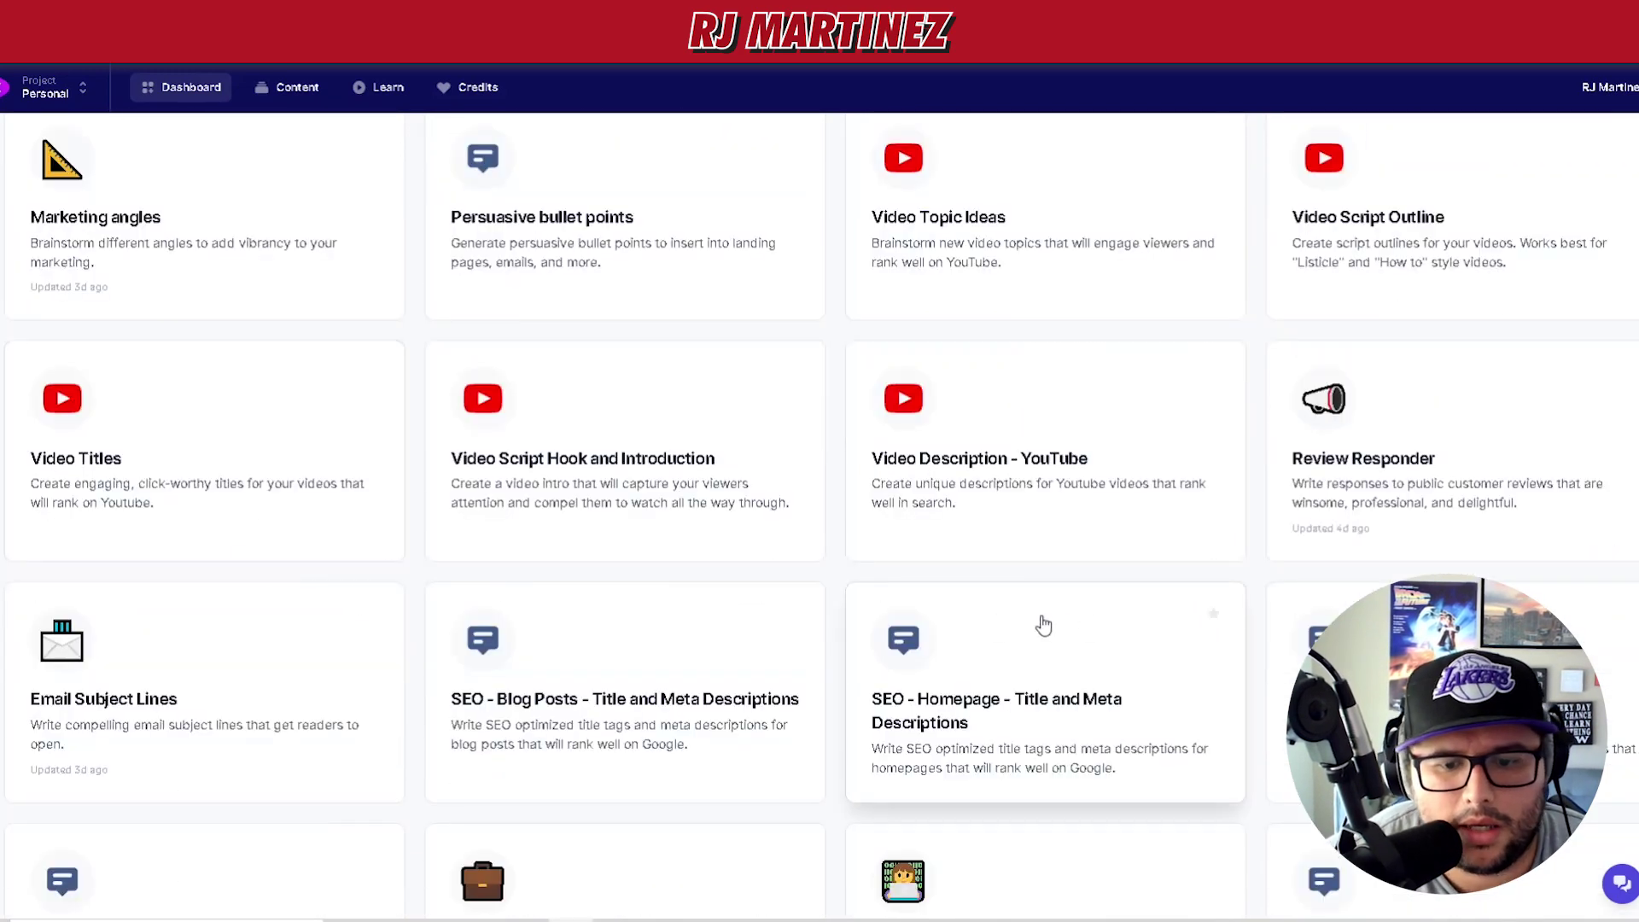
pyautogui.scroll(-2, 632, 551)
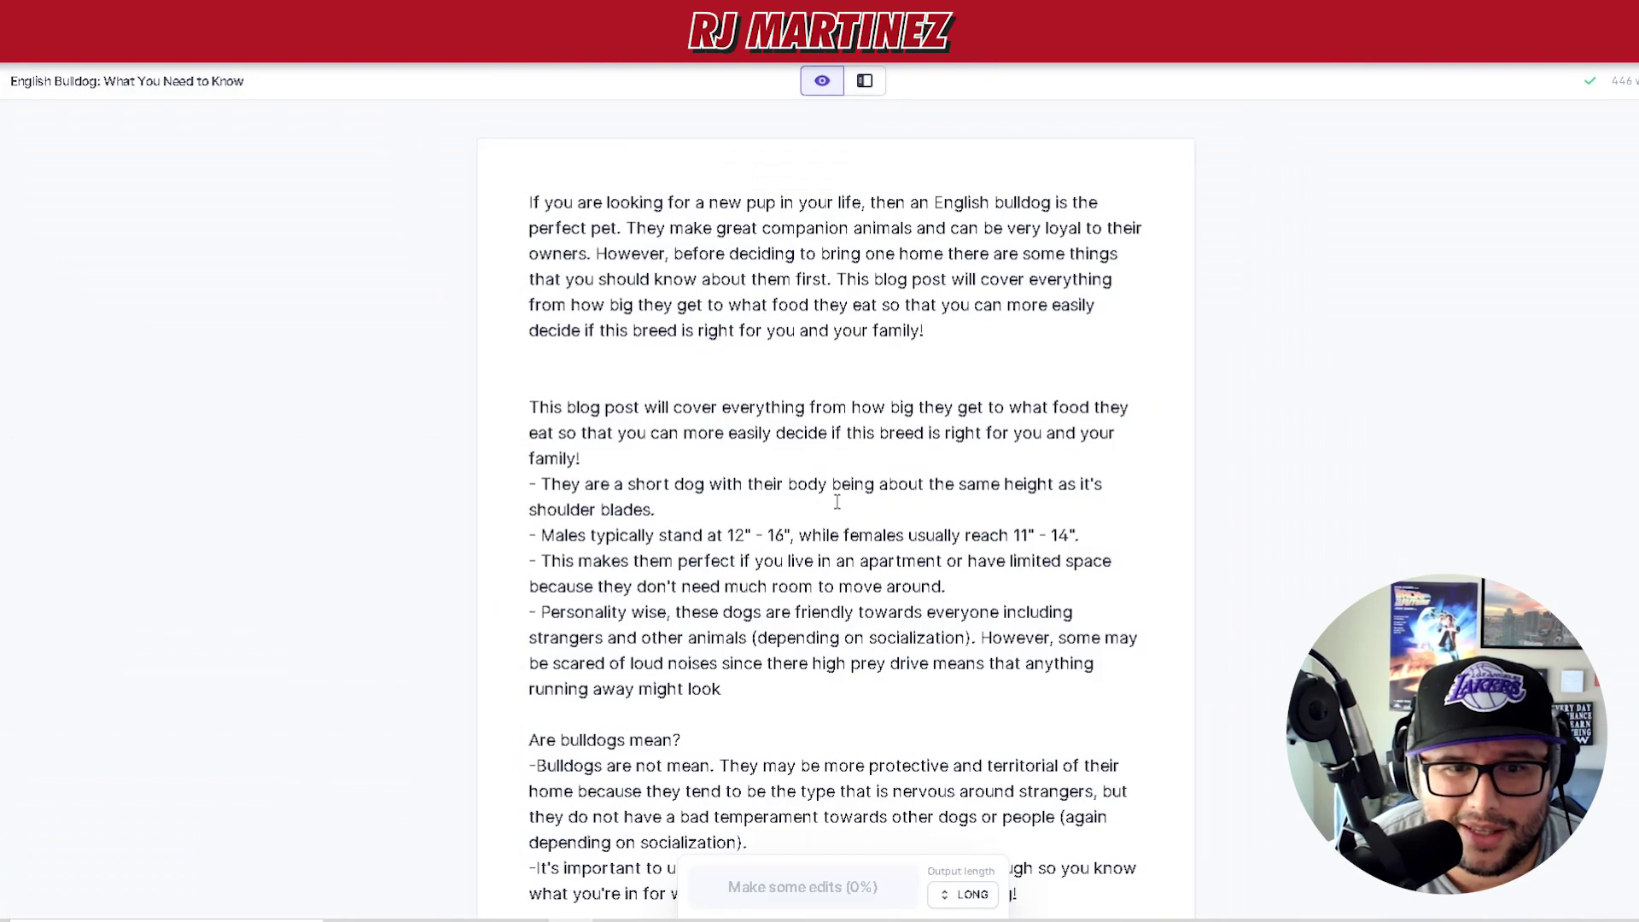
pyautogui.scroll(-5, 837, 502)
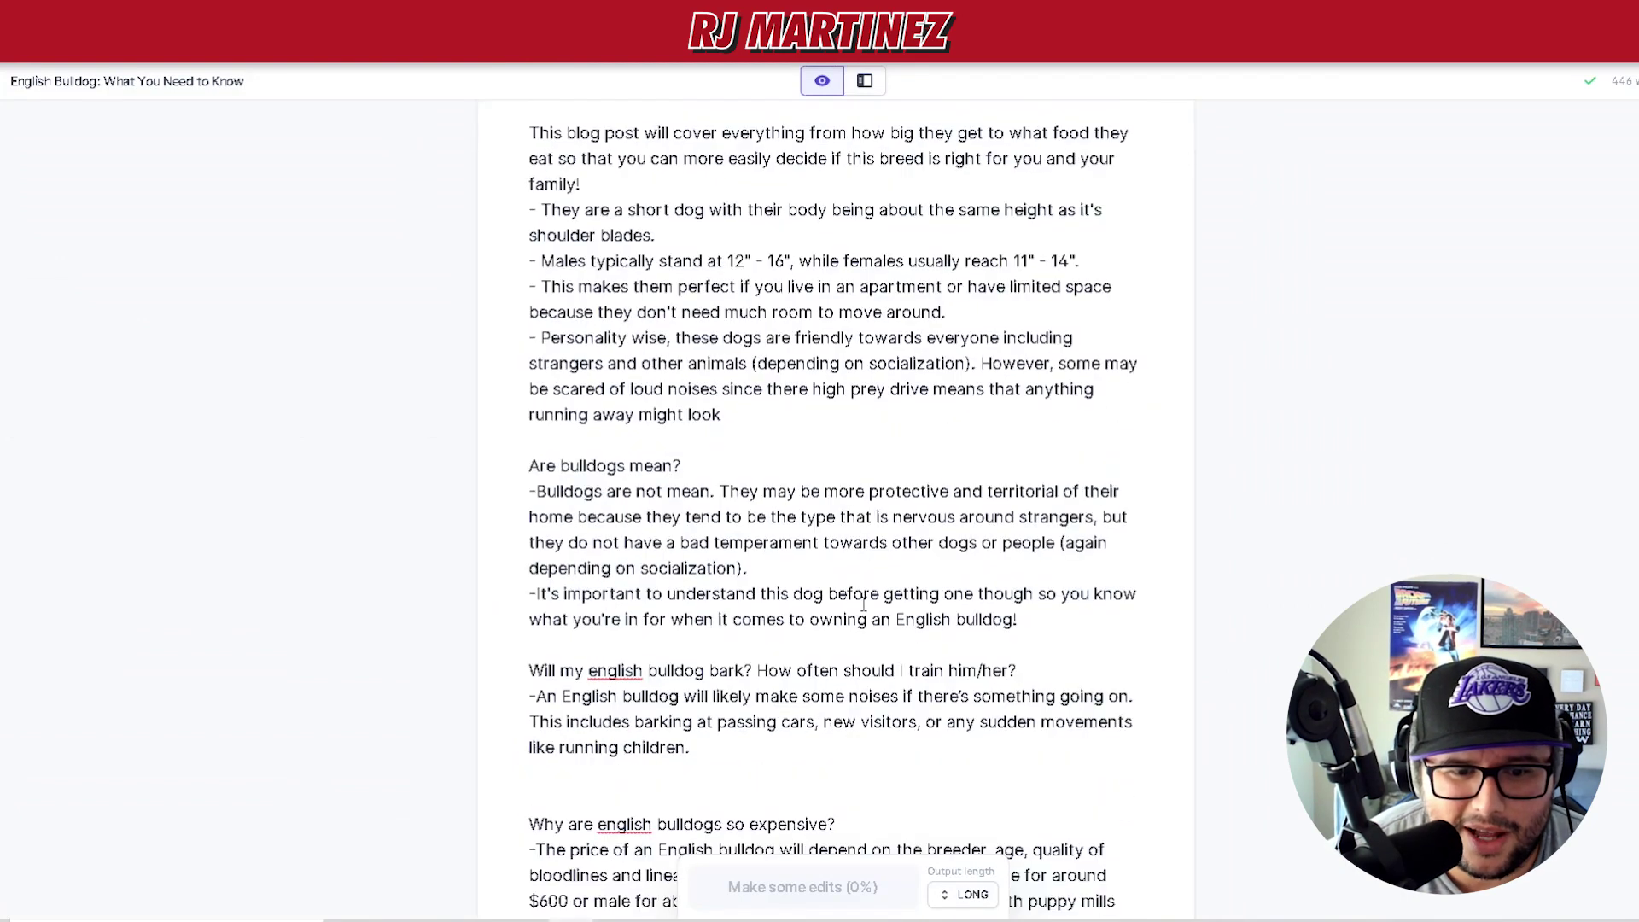
pyautogui.scroll(-1, 963, 636)
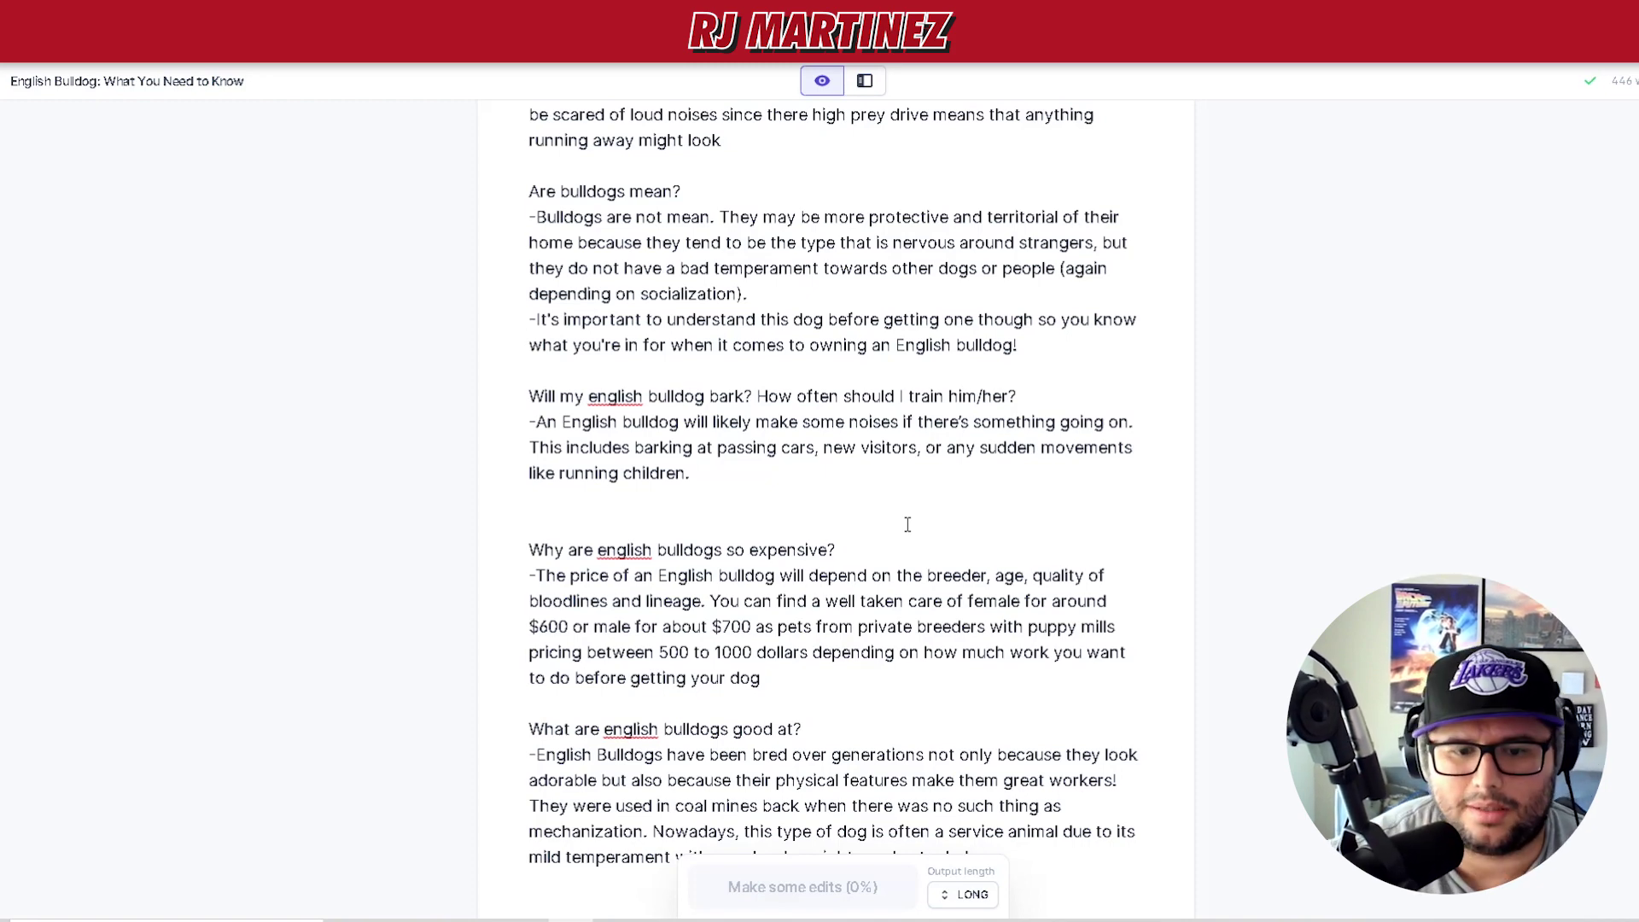
pyautogui.scroll(-1, 871, 642)
pyautogui.moveTo(982, 766); pyautogui.dragTo(498, 604)
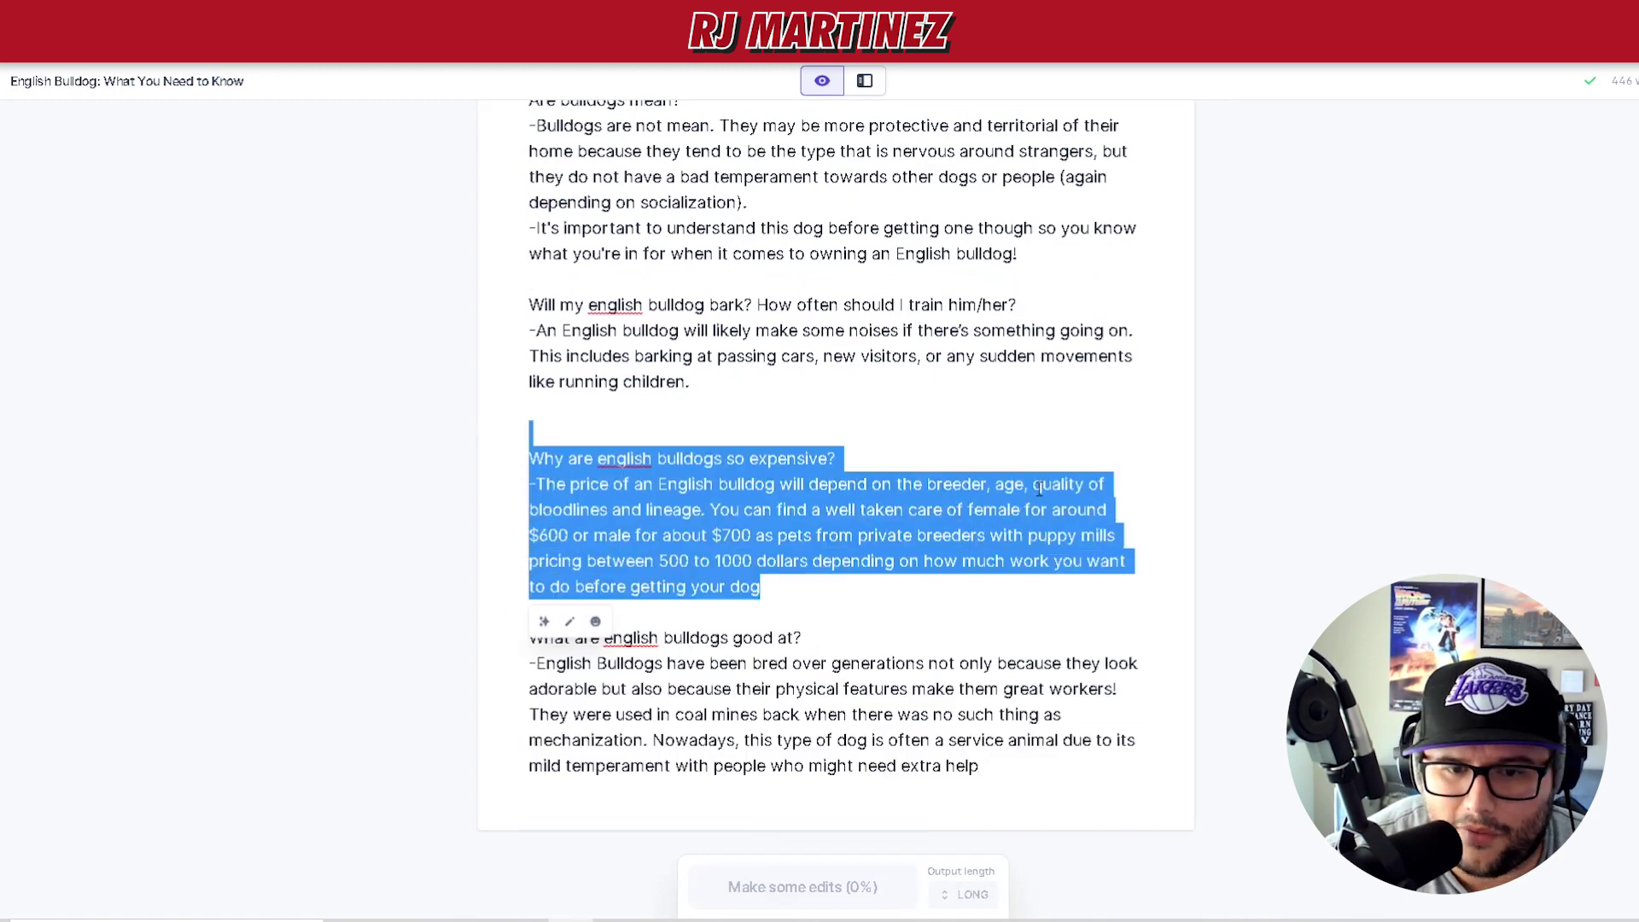
pyautogui.scroll(2, 773, 623)
pyautogui.moveTo(701, 553); pyautogui.dragTo(481, 462)
pyautogui.moveTo(1174, 434); pyautogui.dragTo(483, 295)
pyautogui.scroll(3, 898, 658)
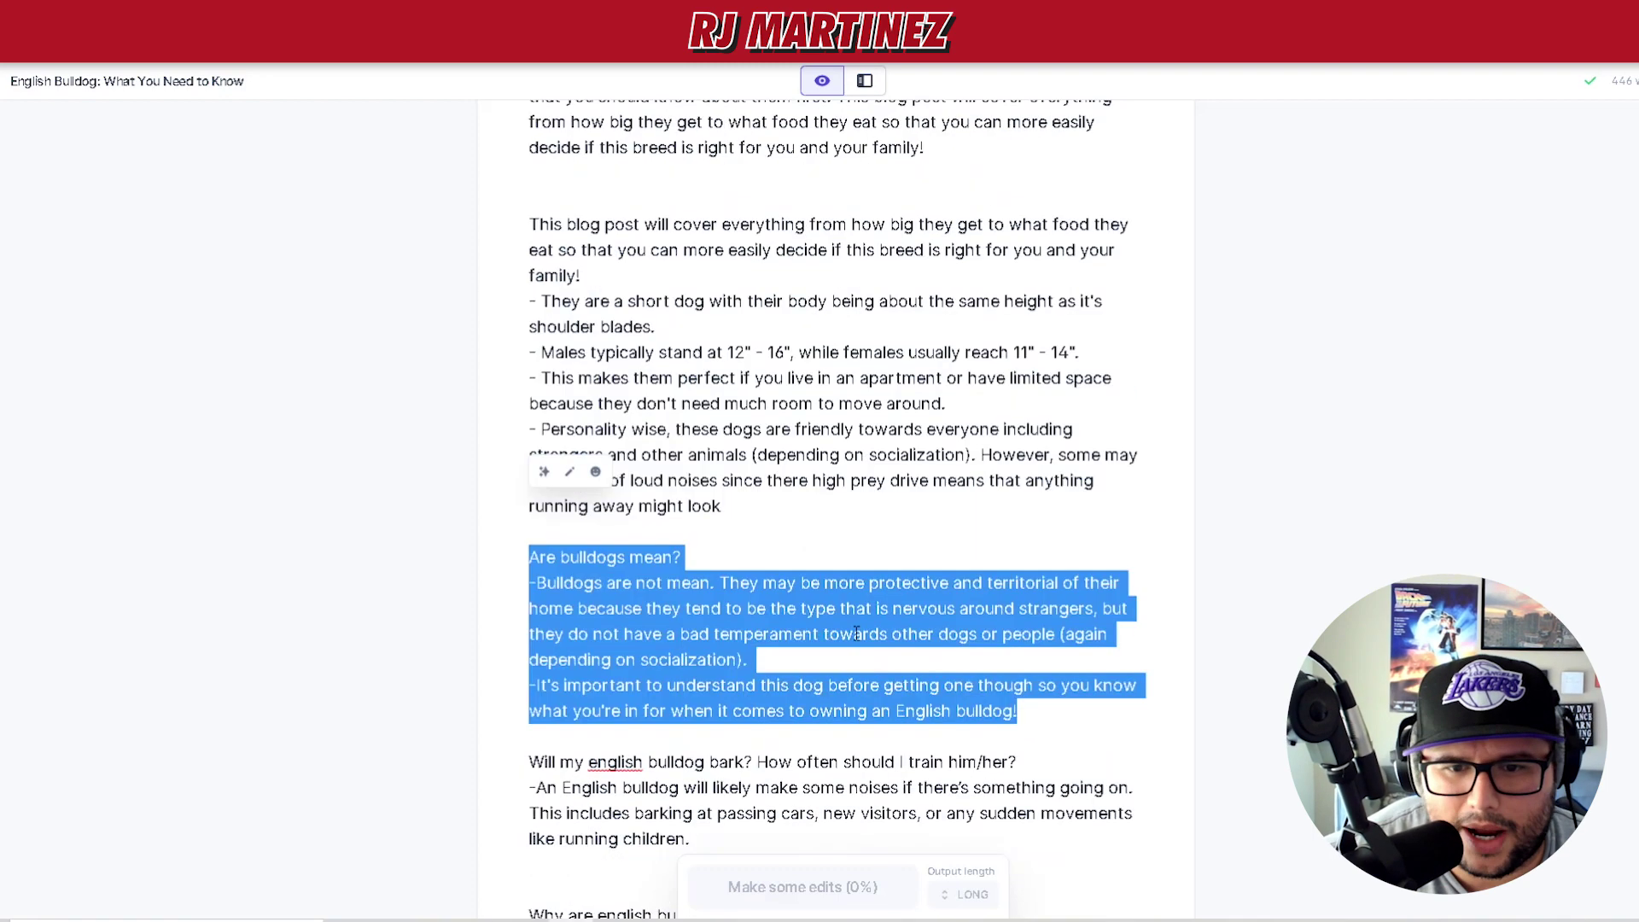
pyautogui.moveTo(749, 504); pyautogui.dragTo(909, 362)
pyautogui.scroll(2, 909, 362)
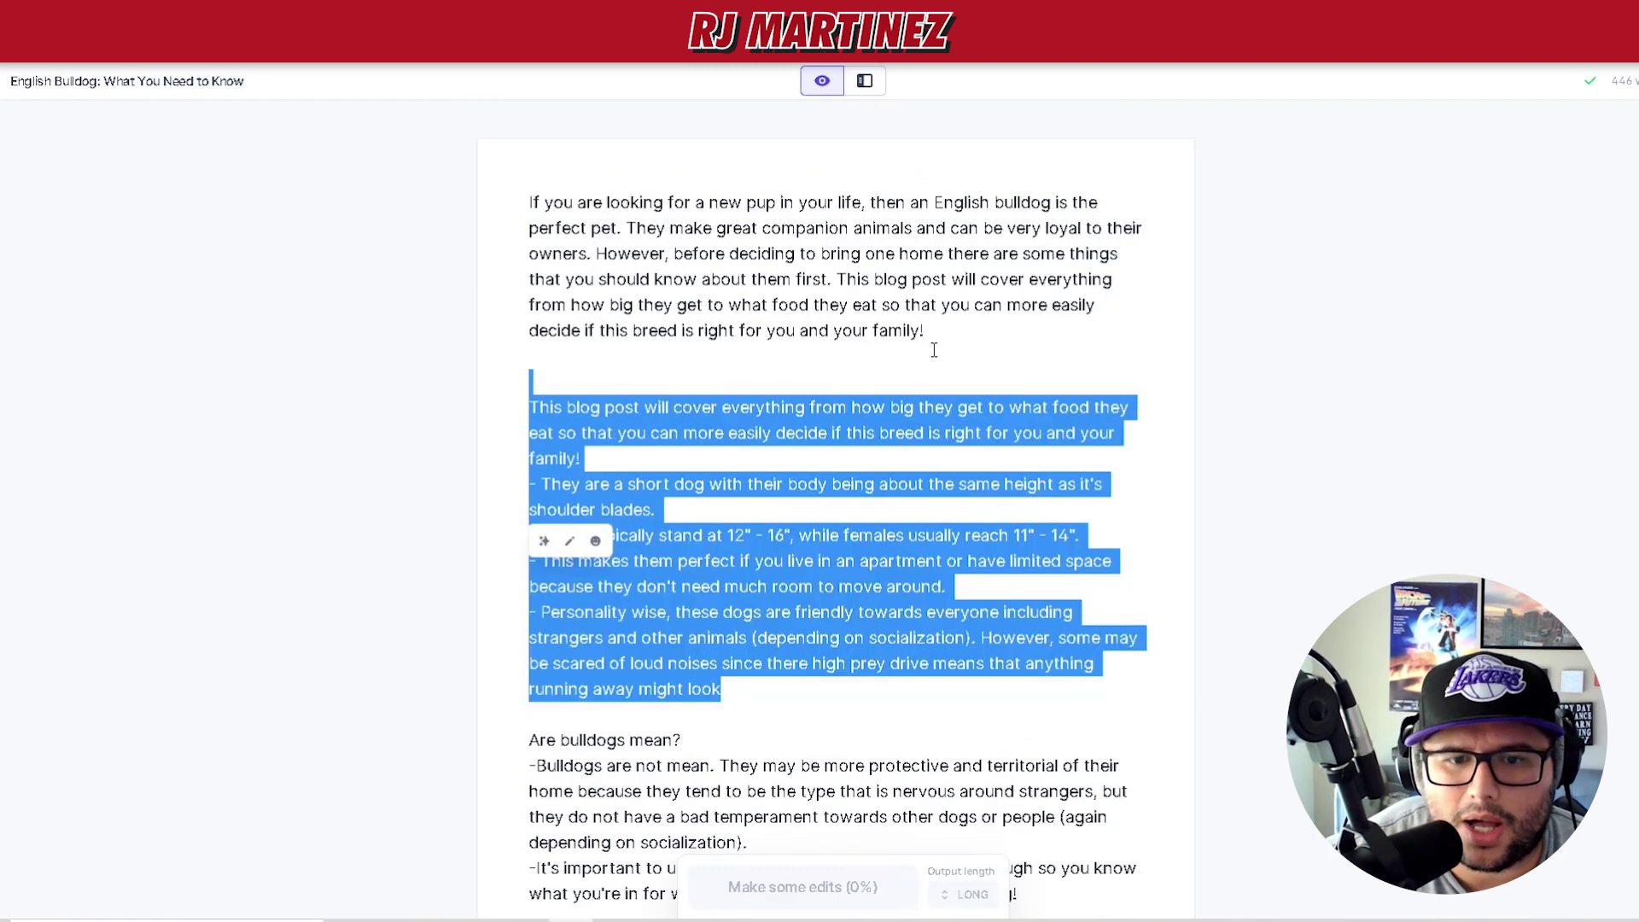
pyautogui.click(995, 324)
pyautogui.scroll(-3, 1006, 340)
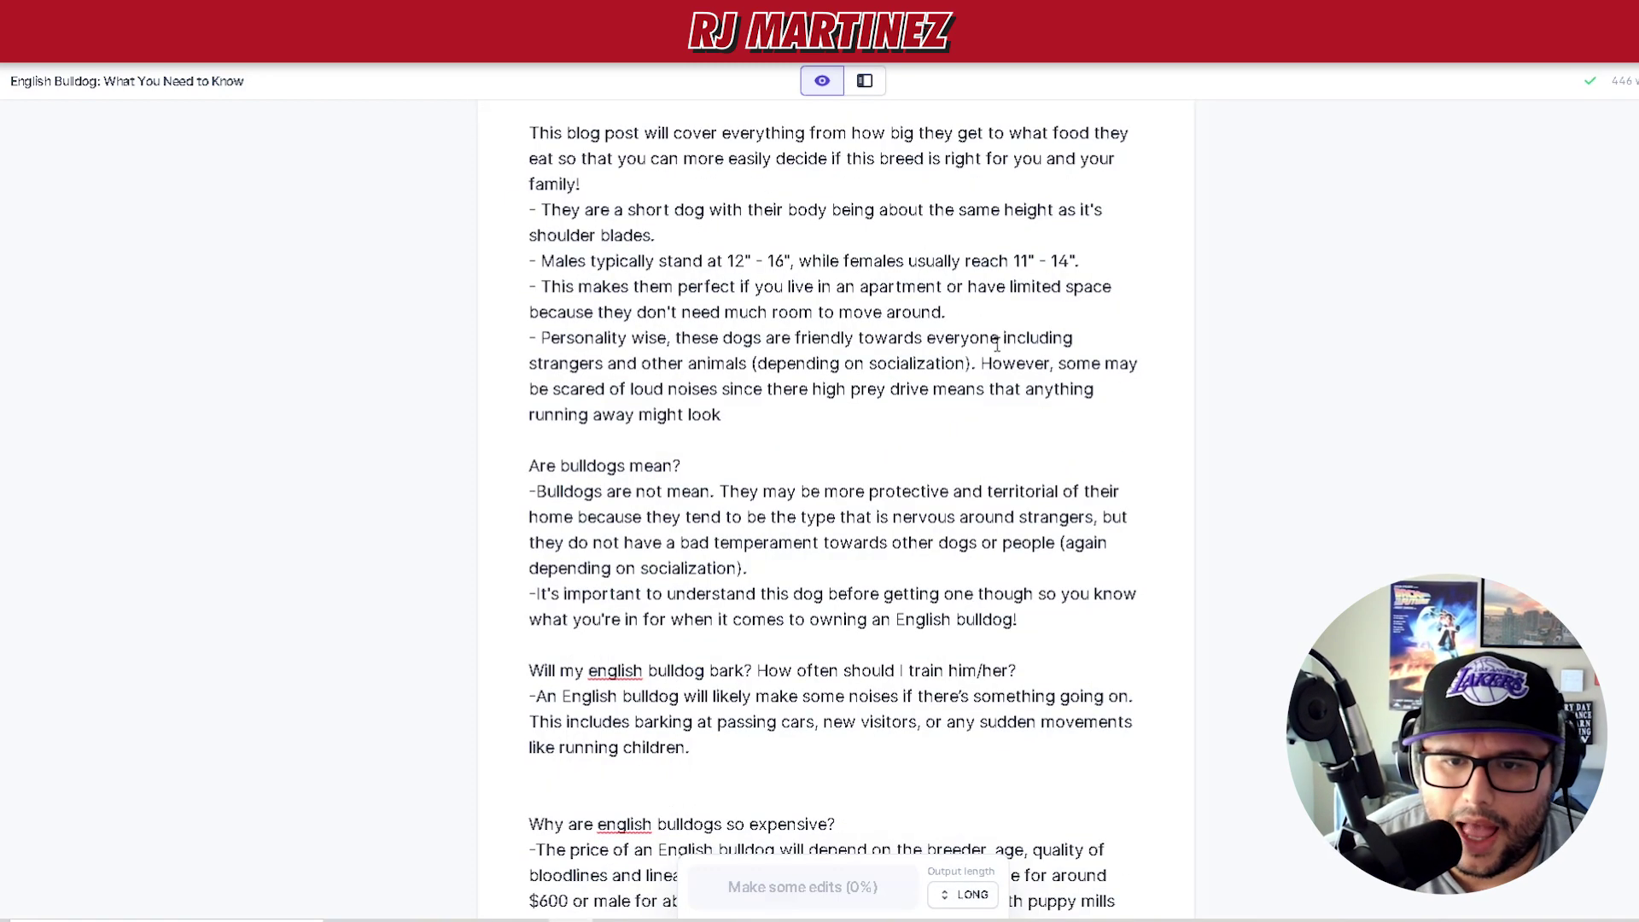